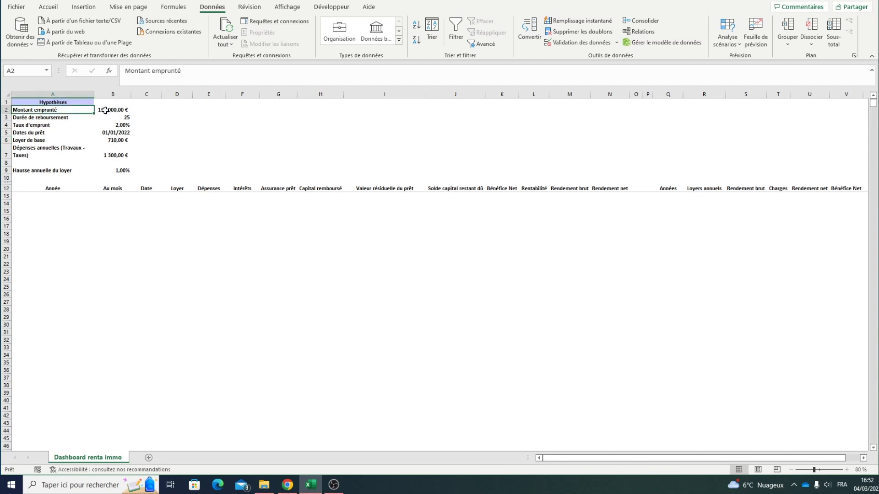
Step: Review the loan, rent, expense and rent-increase assumptions in cells B2 to B9
click(106, 111)
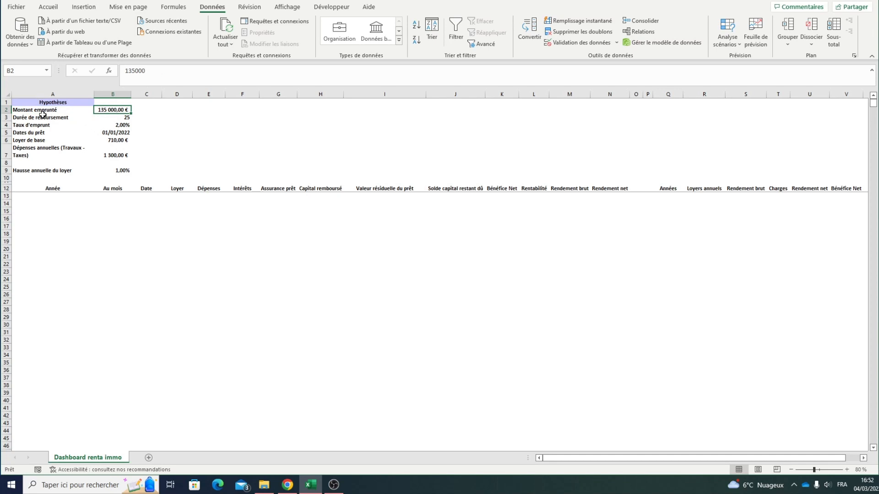
click(107, 118)
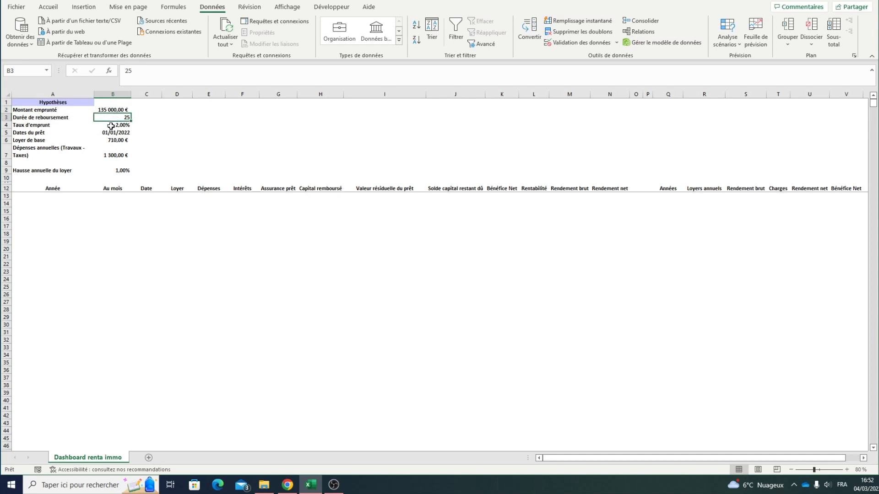
click(112, 125)
click(106, 133)
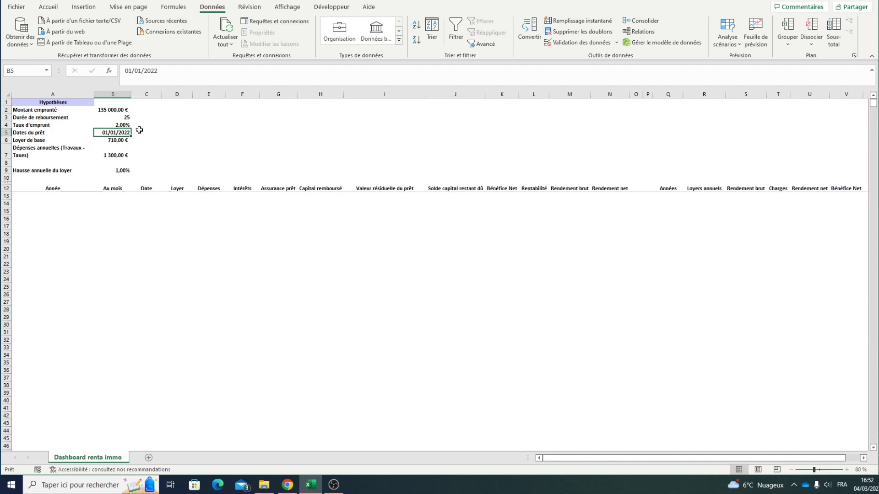
click(112, 119)
click(115, 133)
click(111, 143)
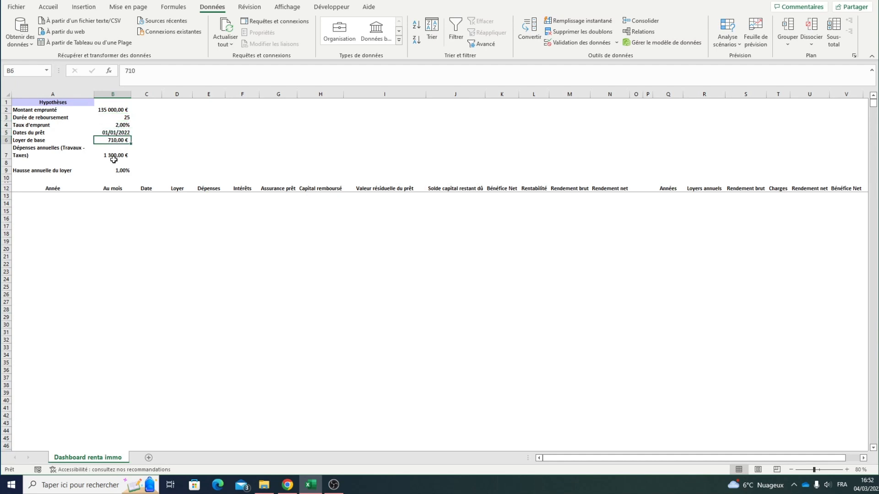
click(115, 156)
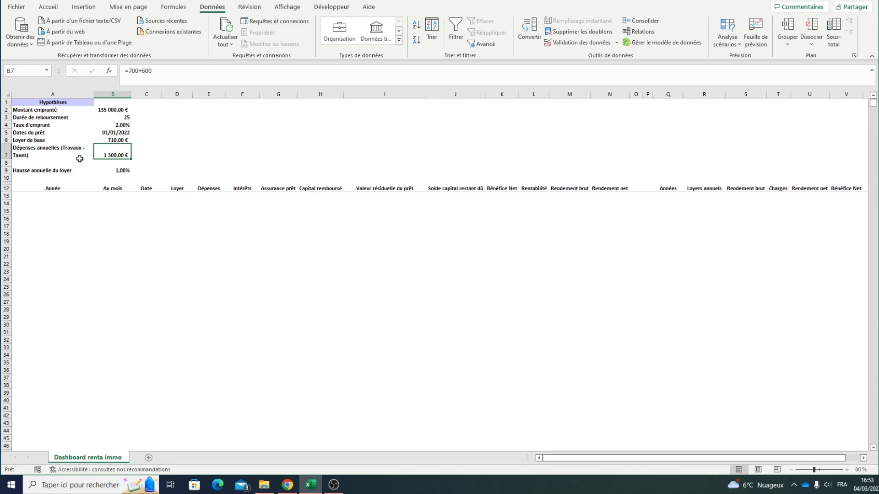
click(108, 171)
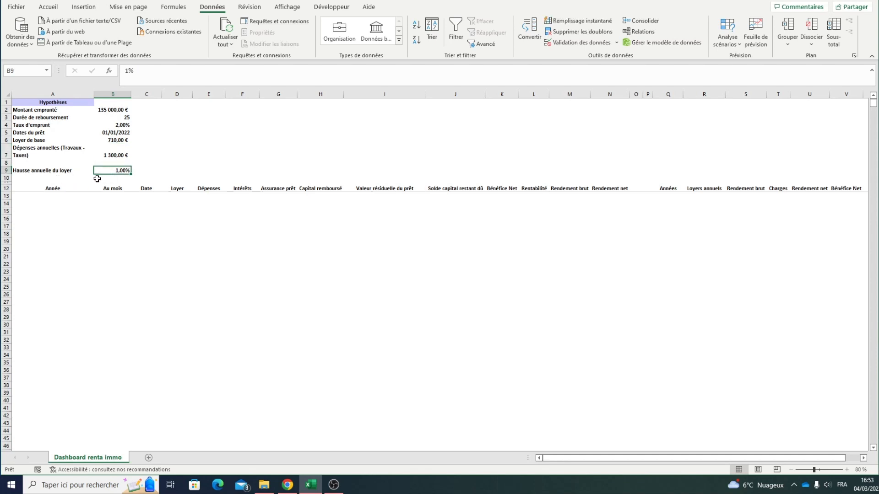
Step: Calculate the loan's end date in C5 with the formula =MOIS.DECALER(B5;B3*12-1)
click(142, 141)
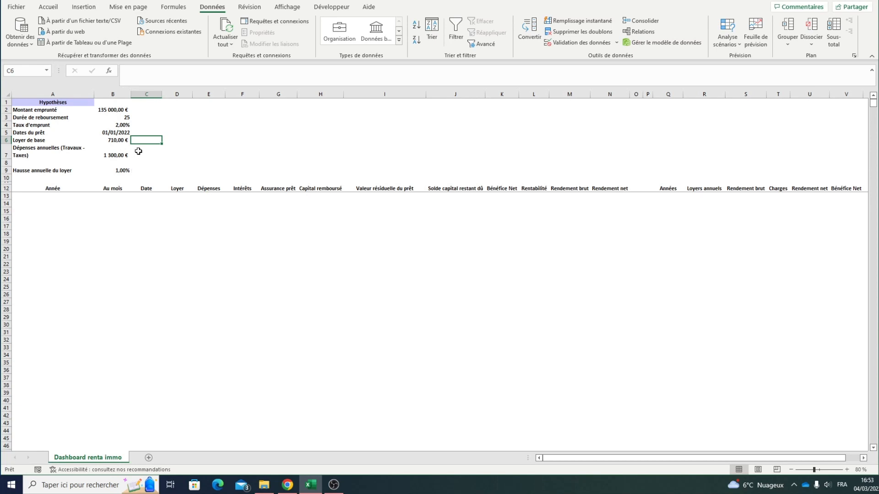
click(145, 132)
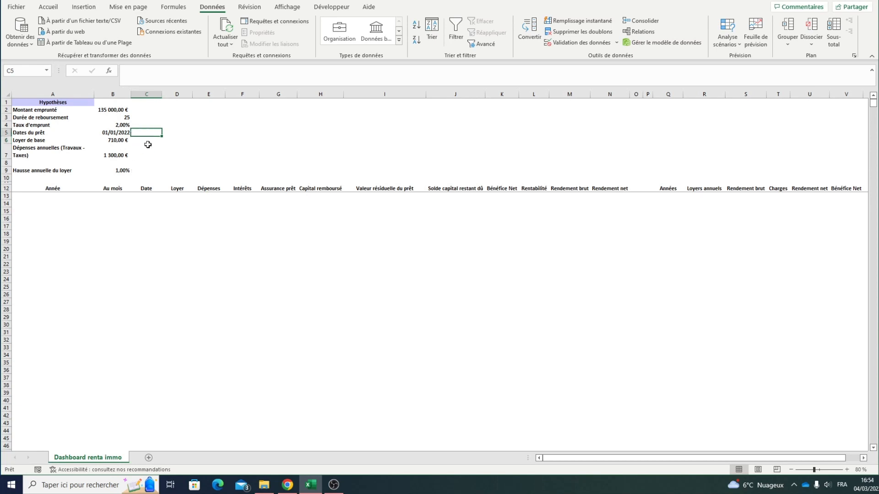
text(=)
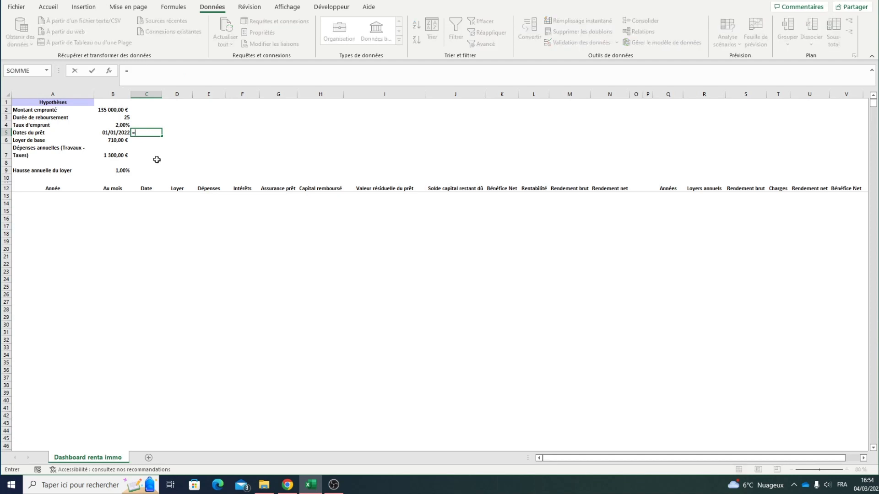
text(mois.dec)
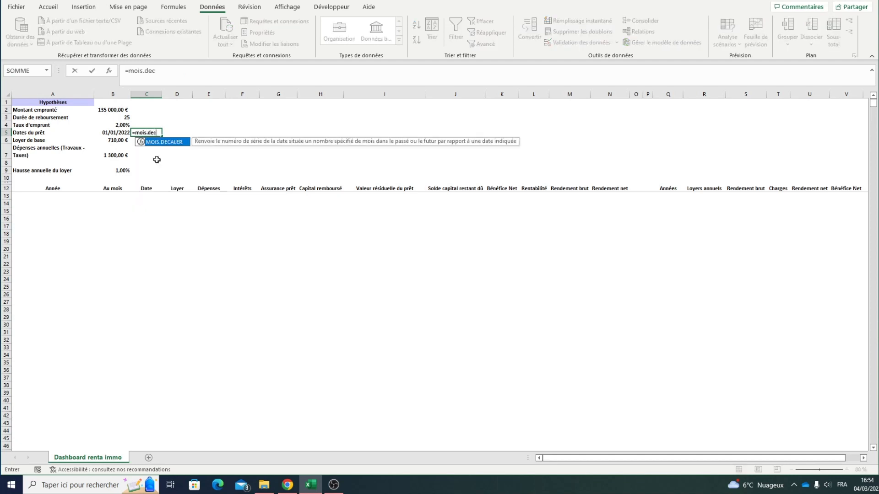
text(aler()
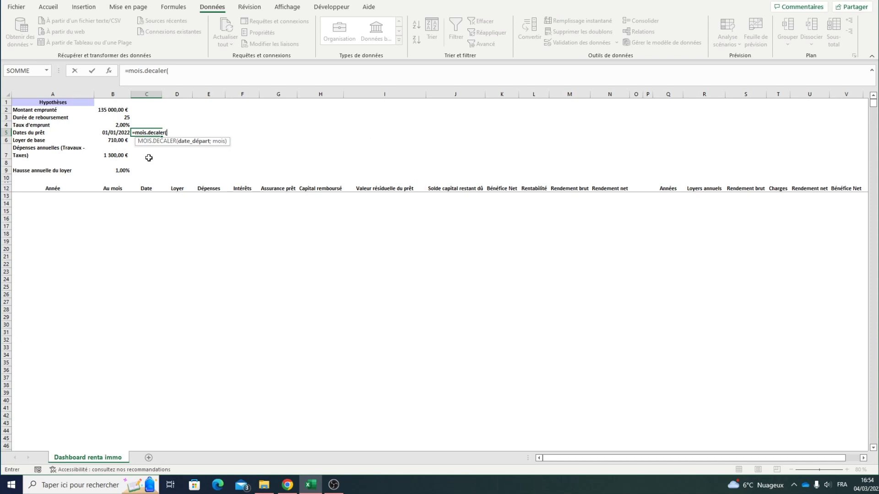
click(114, 133)
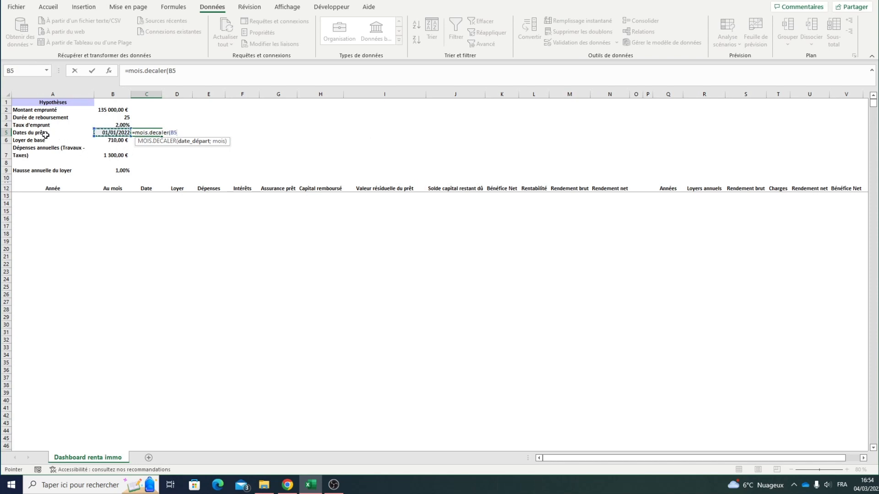
text(;)
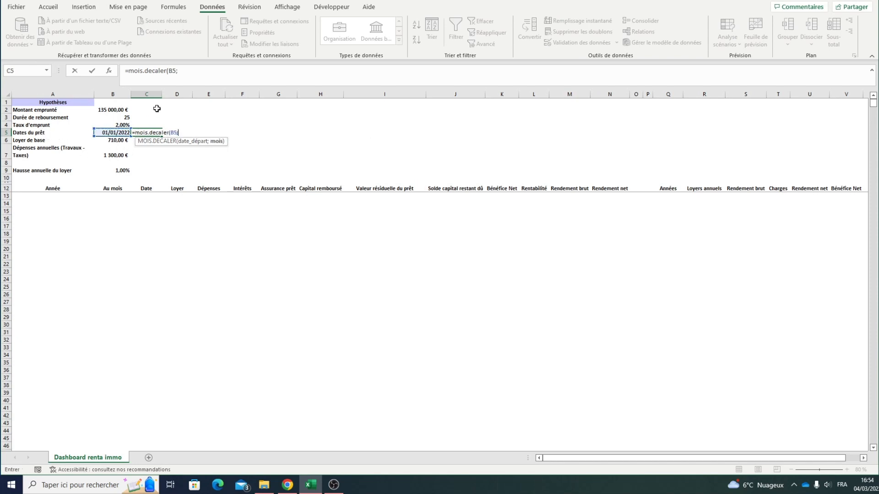
click(113, 117)
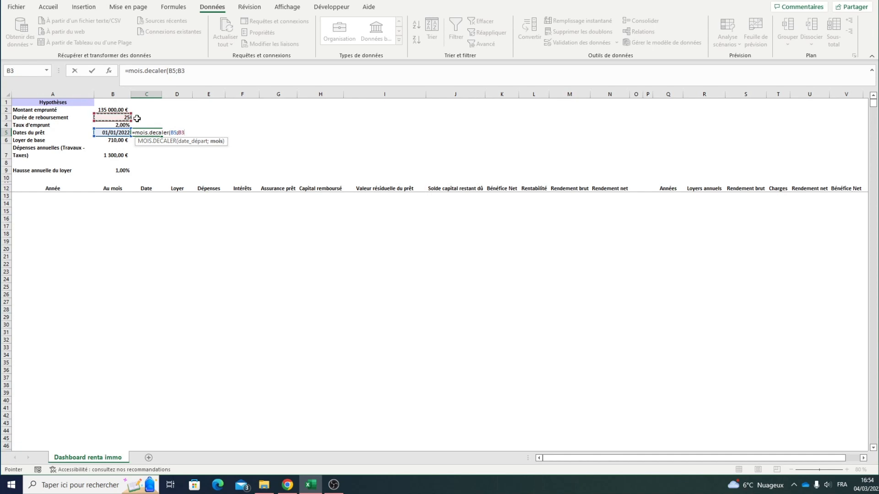
text(*12-1))
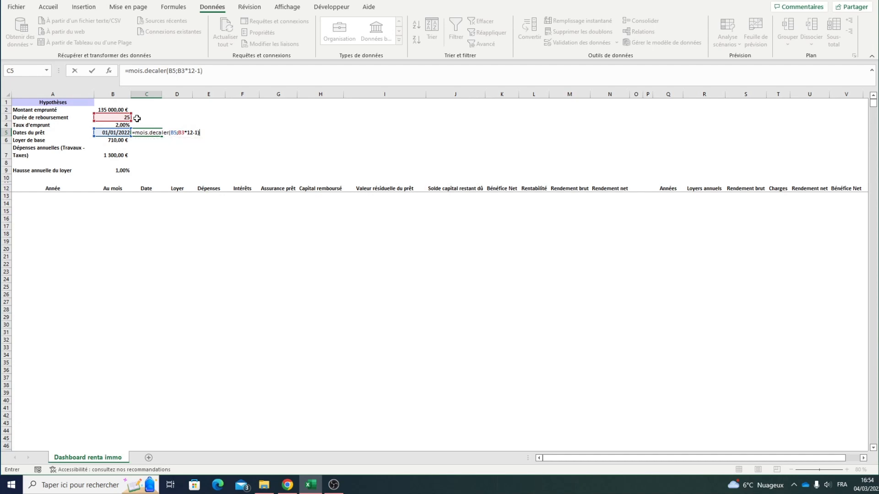
key(Return)
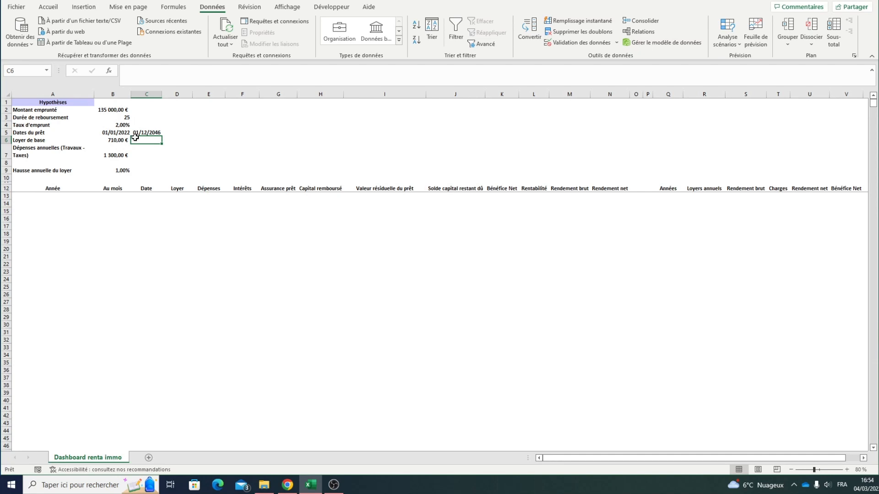
click(136, 133)
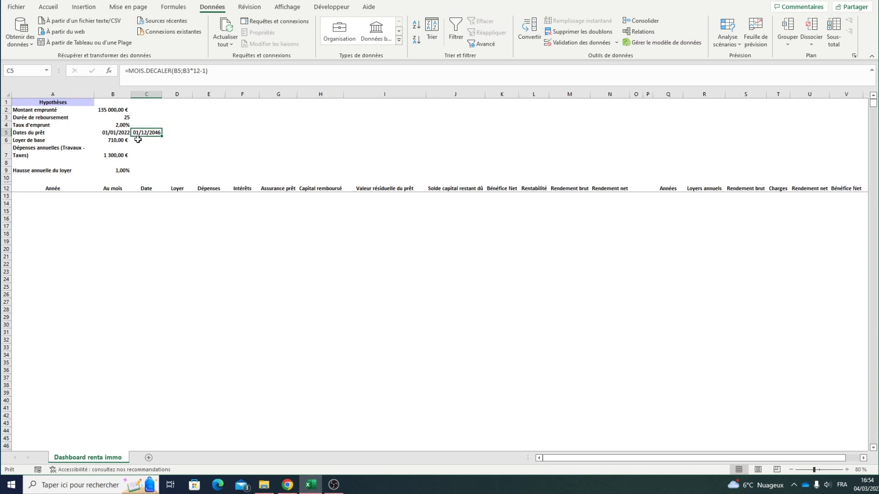
Step: Link the first entry of the Date column, C13, to the loan start date in B5
click(80, 196)
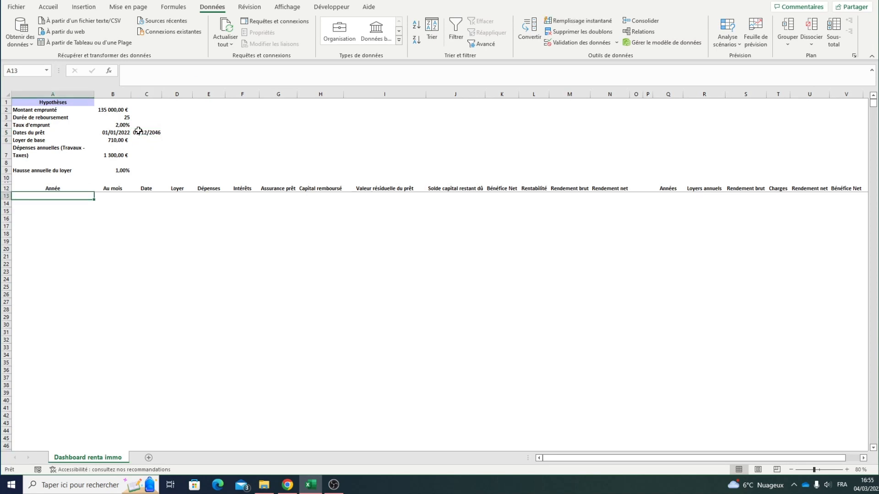
click(146, 197)
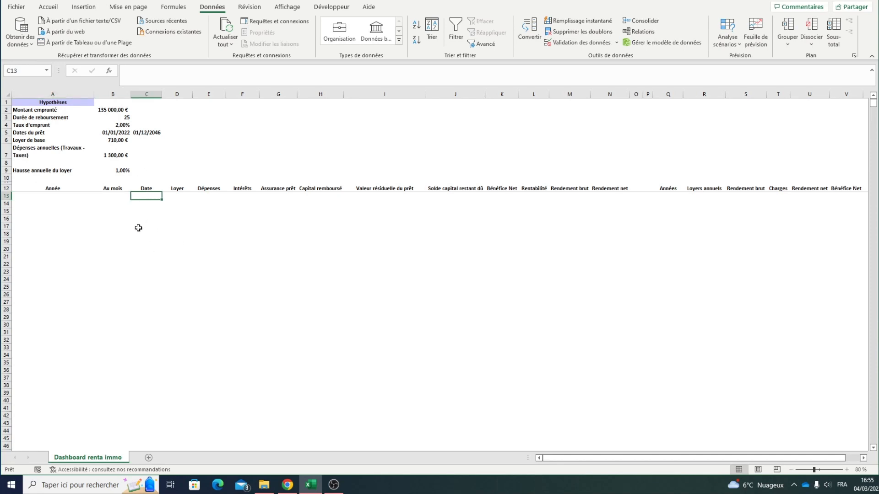
text(+)
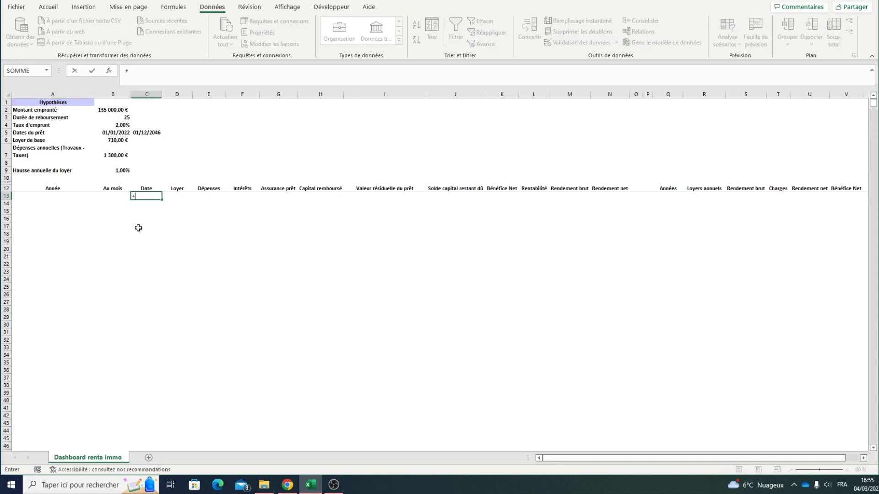
click(106, 132)
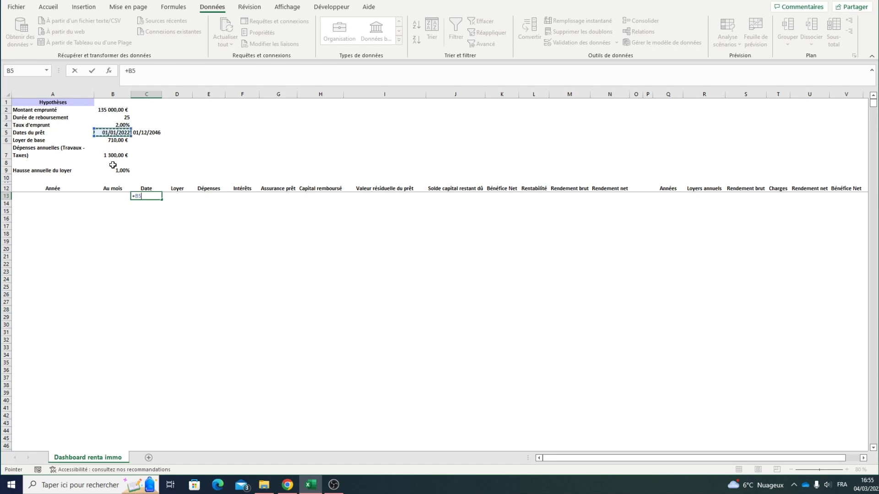
key(Return)
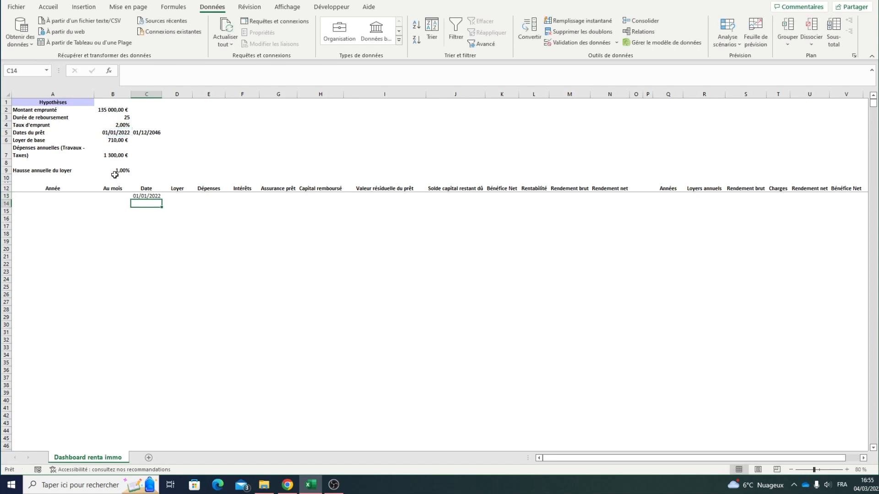
click(142, 196)
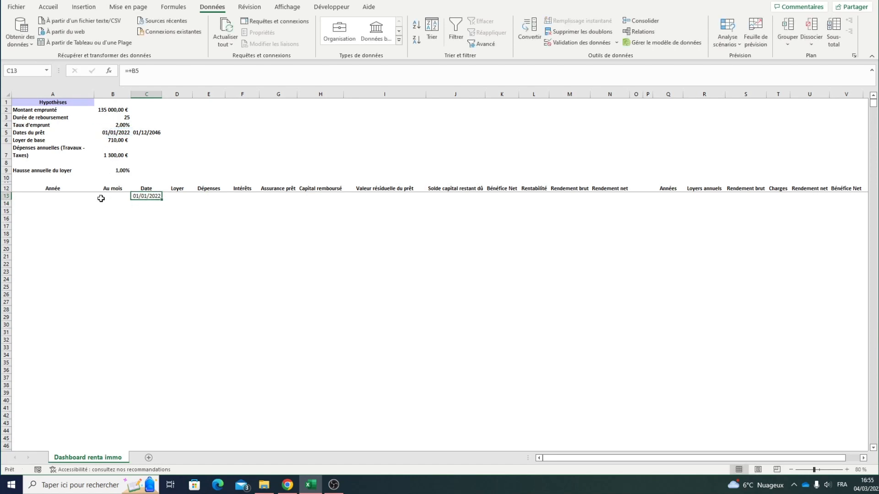
Step: Enter +MOIS.DECALER(C13;1) in C14 to produce the date one month after C13
click(142, 204)
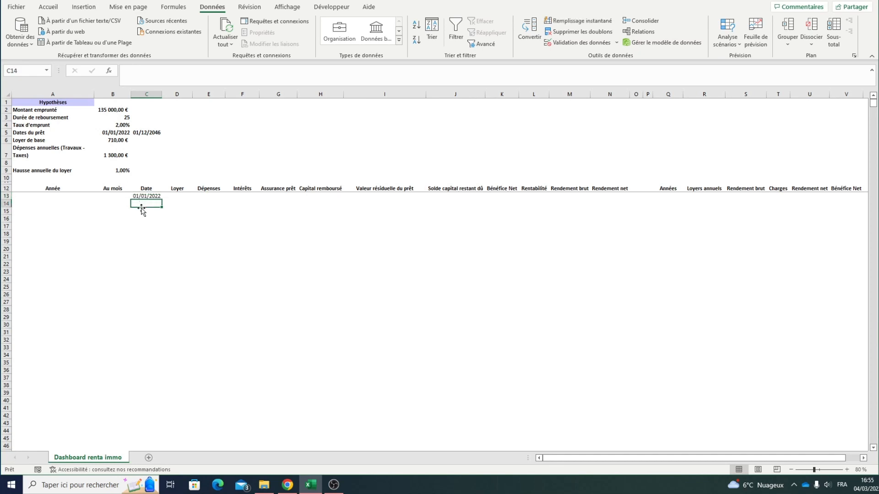
text(+moi)
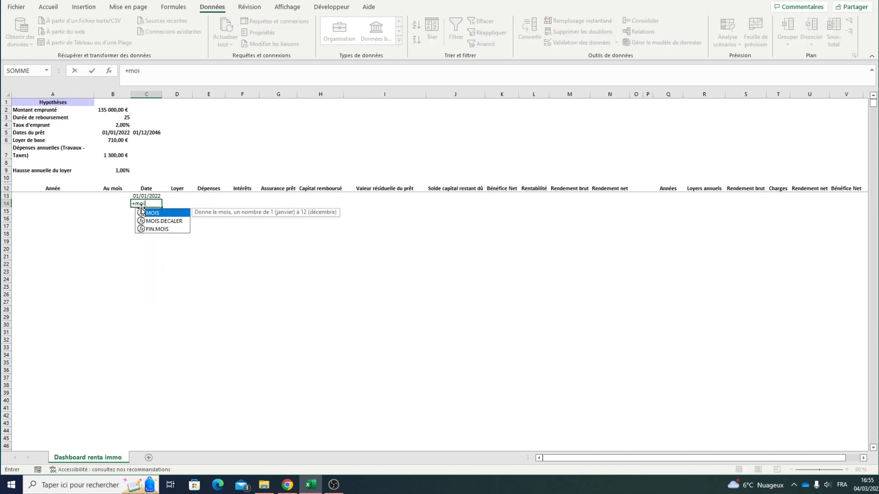
text(s.dec)
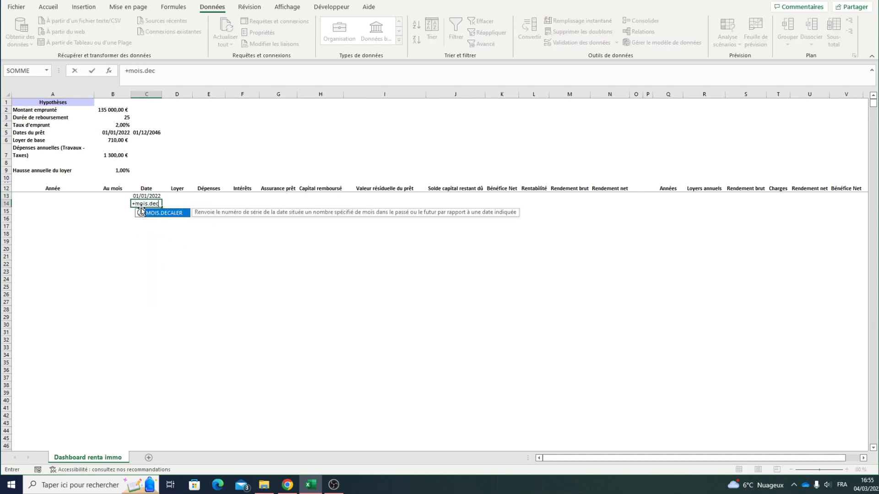
text(aler()
click(138, 196)
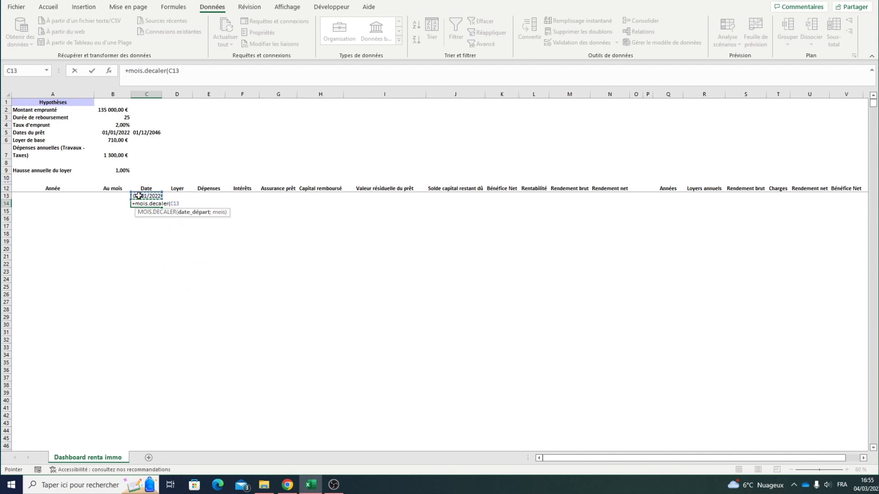
text(;1))
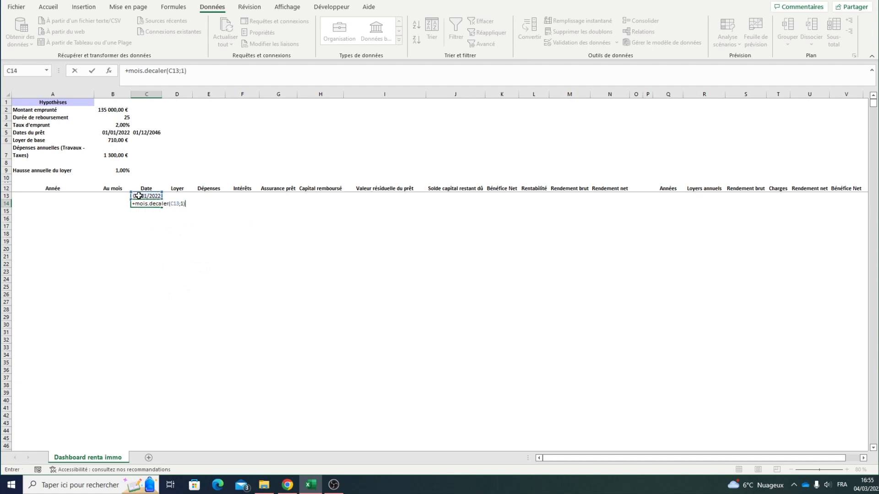
key(Return)
Step: Wrap the C14 formula in a SI function that tests whether MOIS.DECALER(C13;1) is greater than the absolute reference $C$5
click(147, 204)
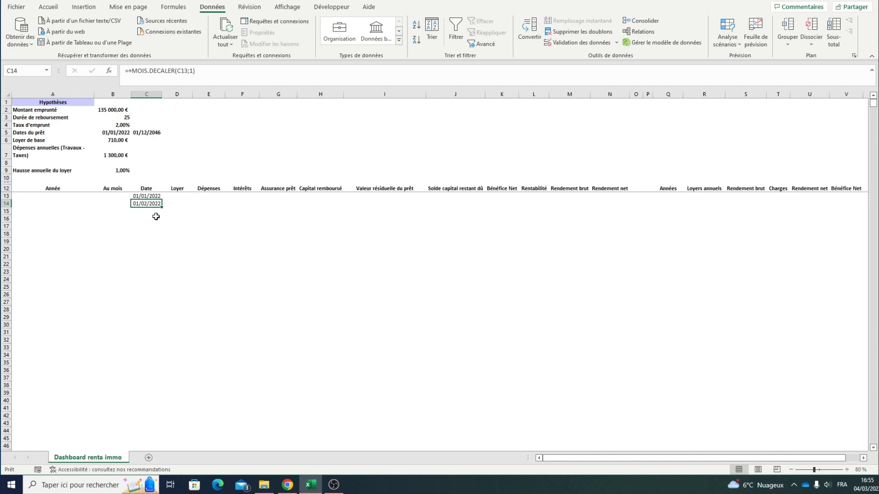
click(132, 72)
key(BackSpace)
text(si)
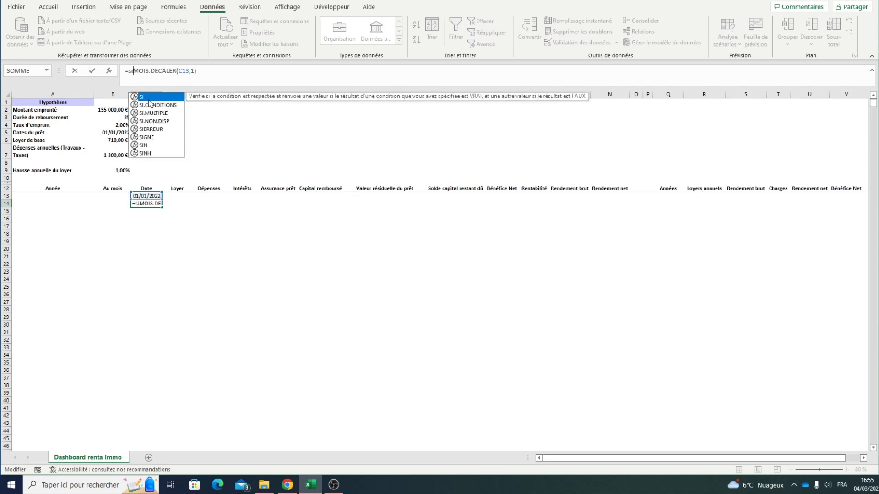
text(()
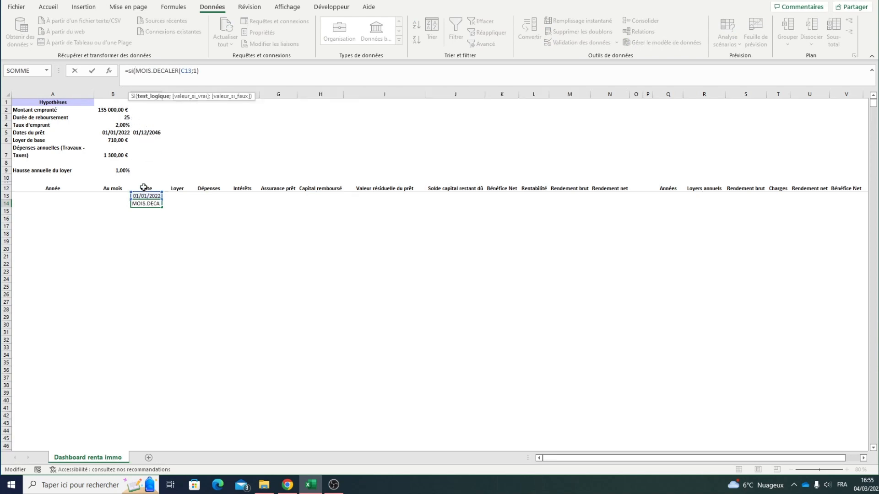
click(204, 71)
text(>)
click(149, 134)
key(F4)
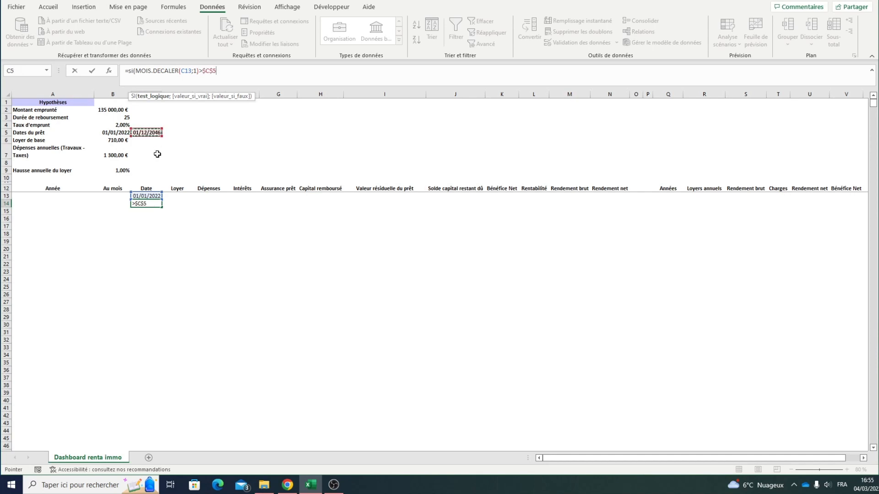
Step: Complete the C14 SI formula to return "" when the test is true and MOIS.DECALER(C13;1) otherwise
text(;"")
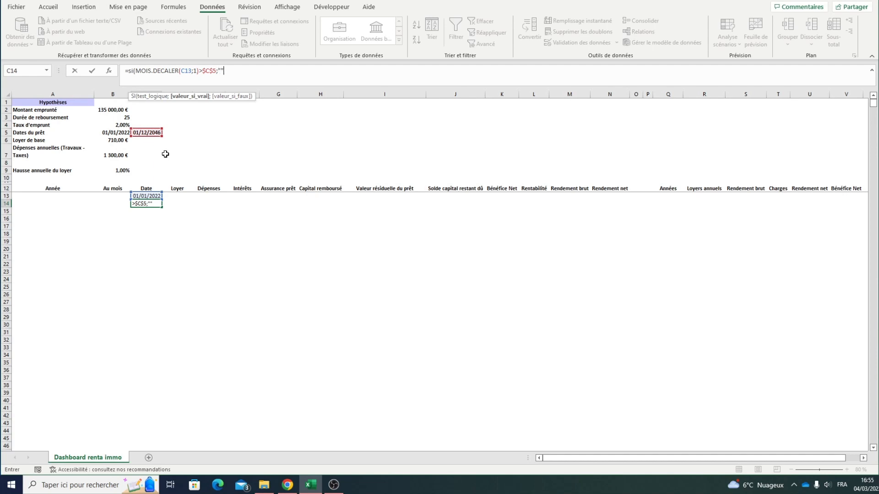
text(;)
drag(135, 69, 199, 73)
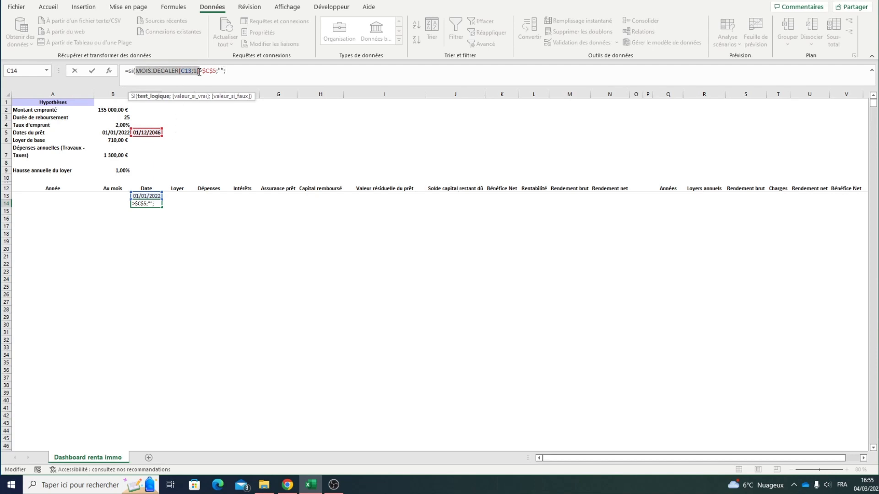
key(ctrl+c)
click(250, 70)
key(ctrl+v)
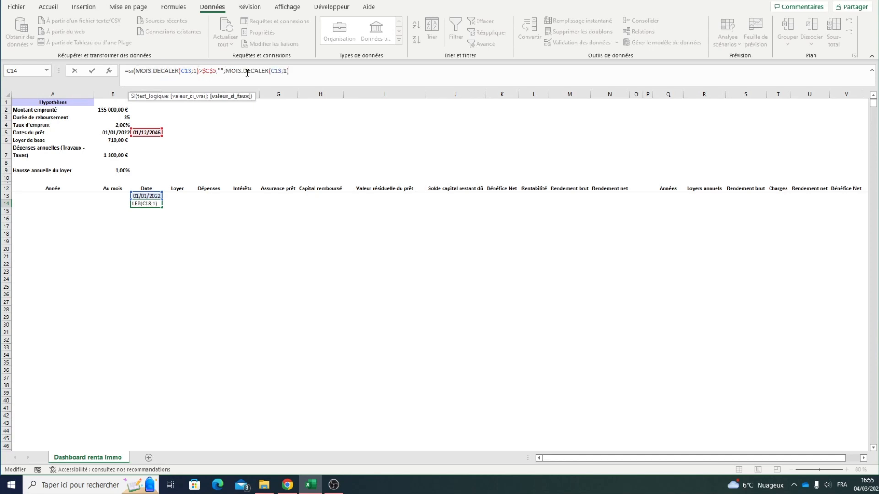
text())
key(Return)
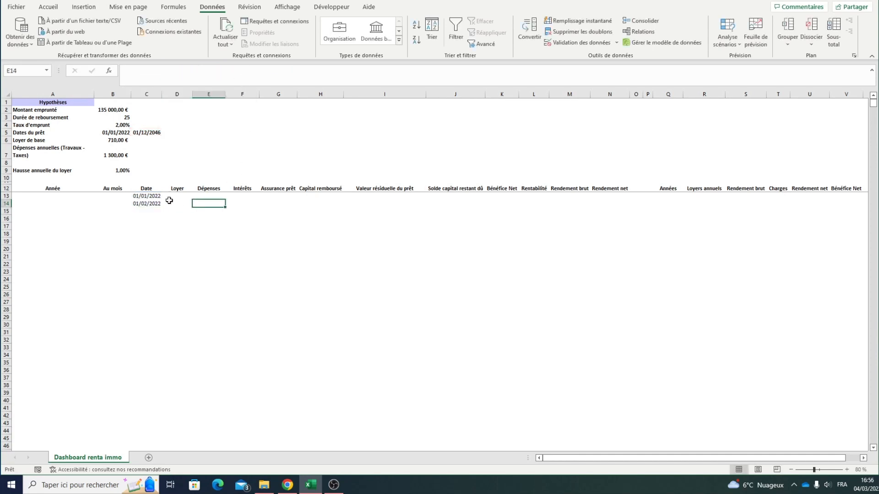
Step: Fill the C14 formula down the Date column through row 448
click(158, 203)
drag(162, 208, 163, 438)
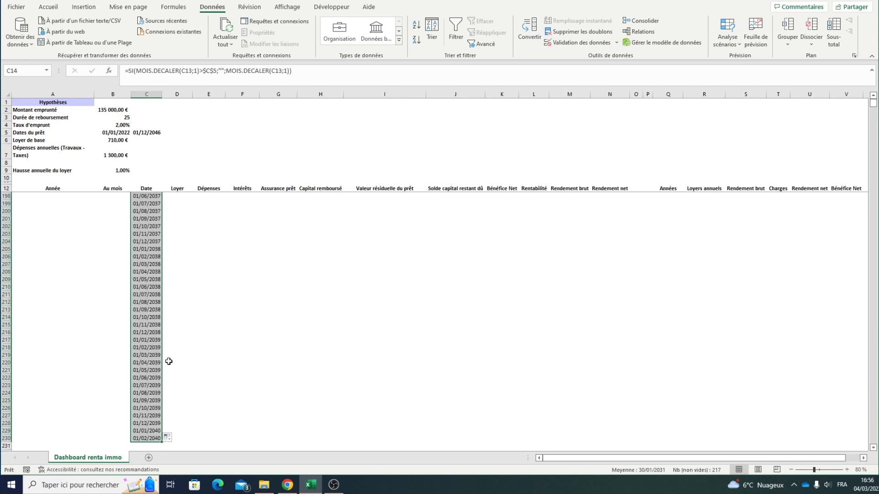
scroll(170, 360, down, 5)
click(149, 324)
drag(162, 328, 163, 490)
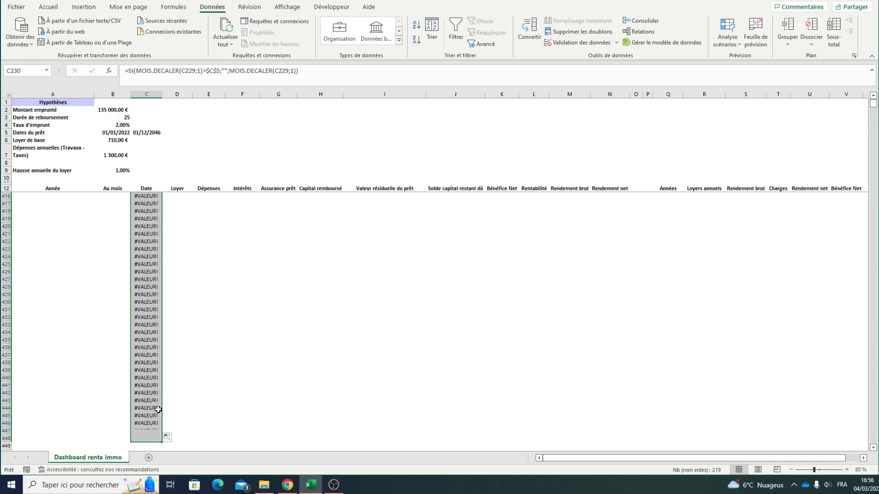
Step: Examine the end of the filled Date column, checking the formulas in C312, C313 and C314
scroll(158, 420, up, 13)
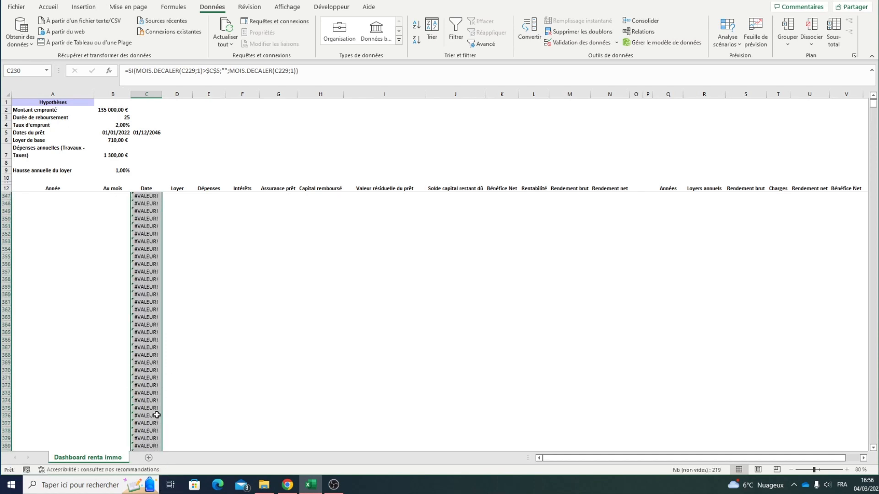
scroll(130, 322, up, 18)
scroll(133, 334, up, 3)
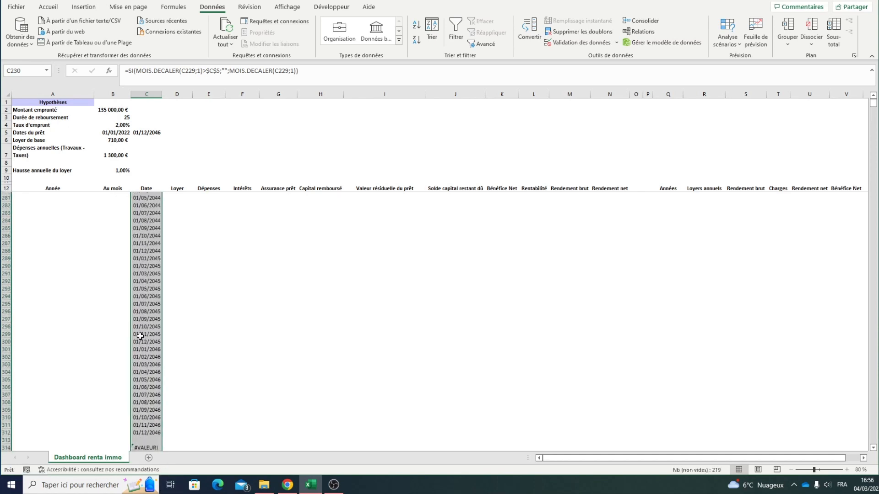
click(145, 369)
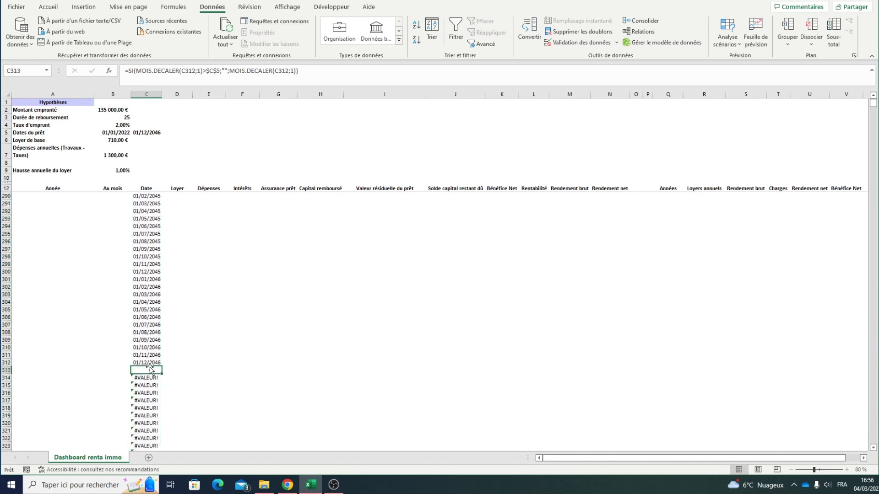
click(149, 364)
click(151, 376)
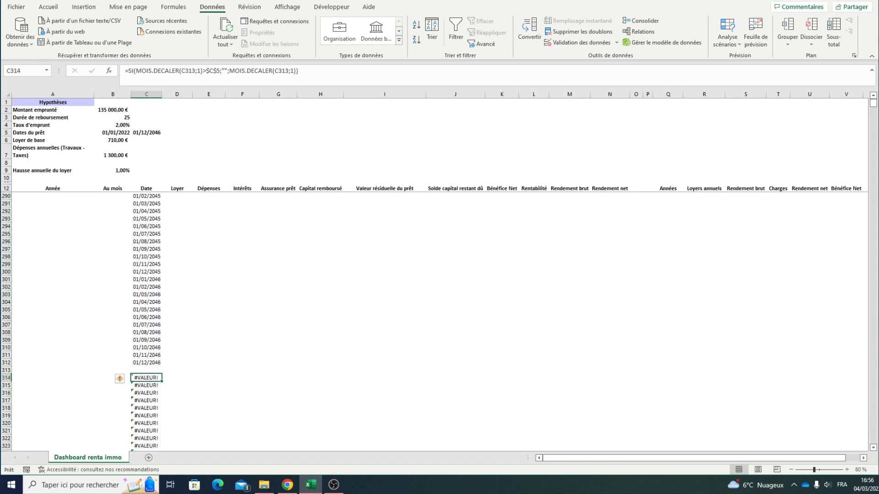
drag(873, 103, 874, 79)
Step: Wrap the C14 formula in SI(C13="";"";…) and refill it down the Date column
click(147, 203)
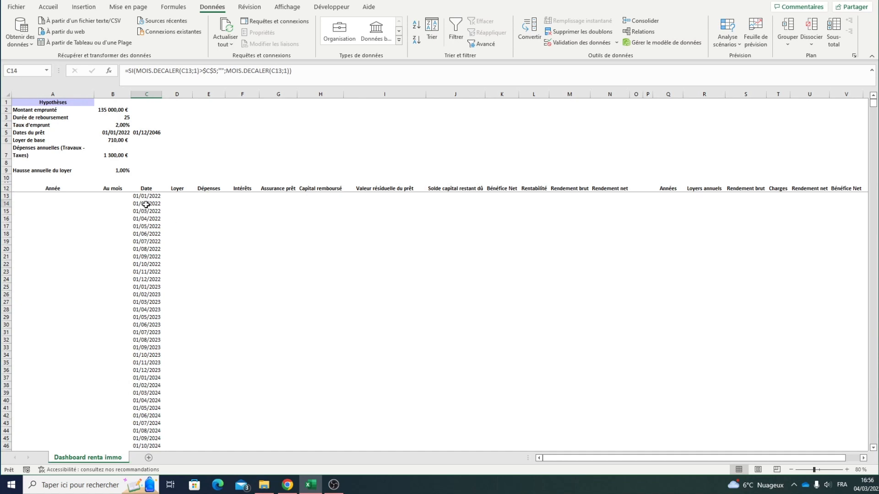
click(129, 71)
text(si()
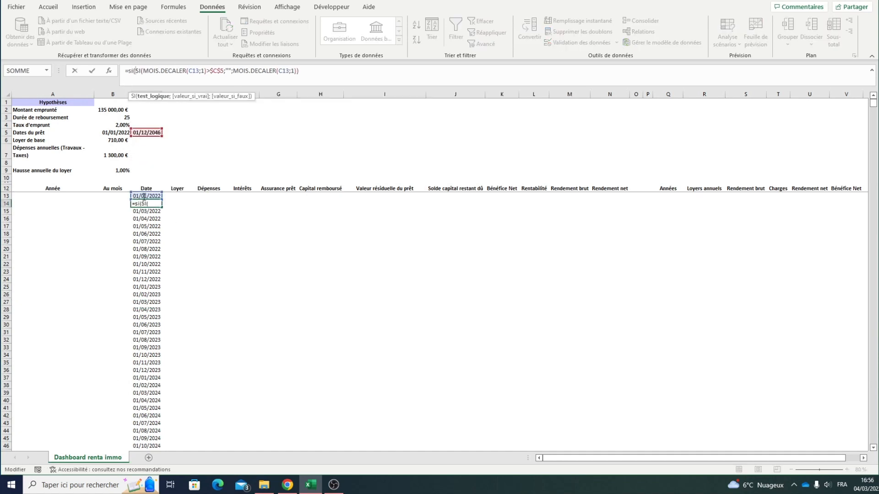
click(143, 195)
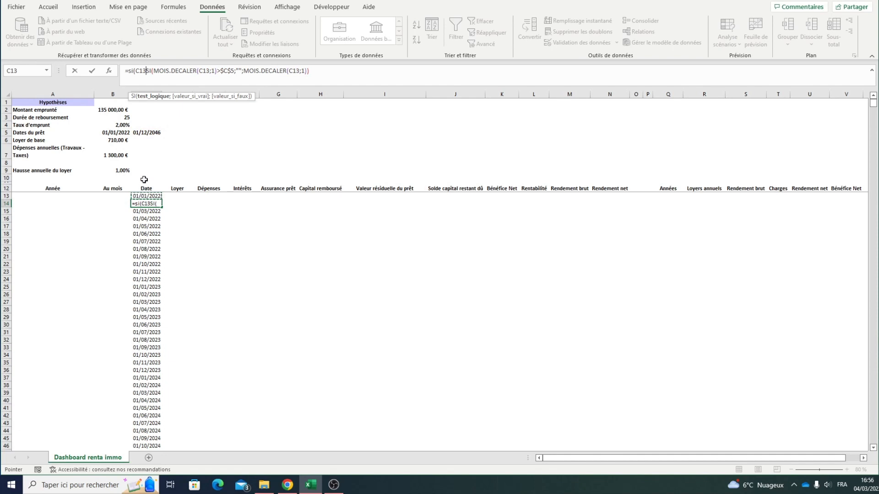
text(="")
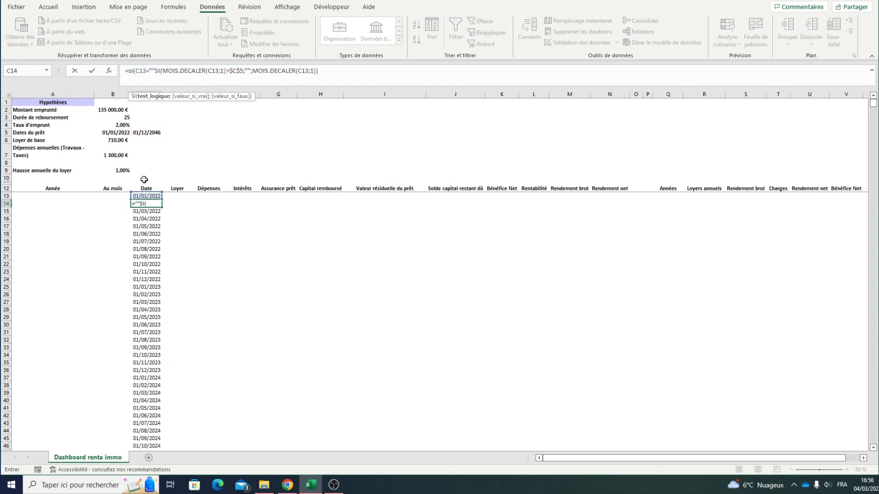
text(;"";)
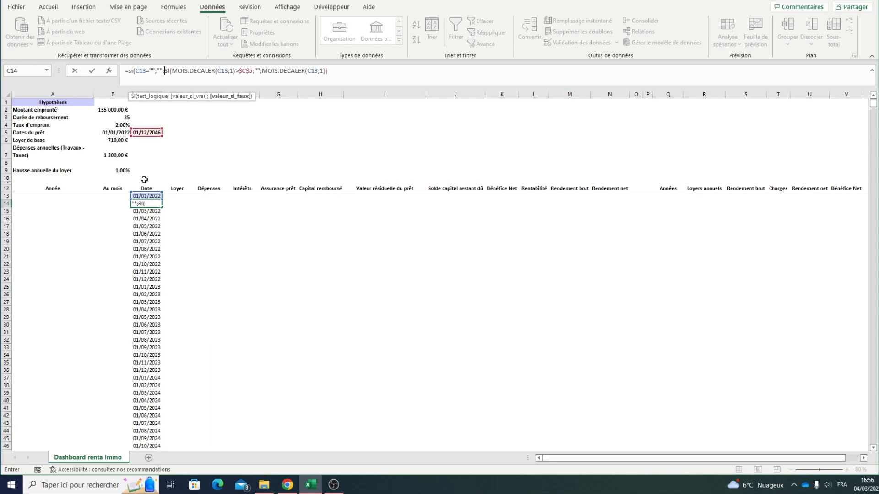
key(Return)
key(Return)
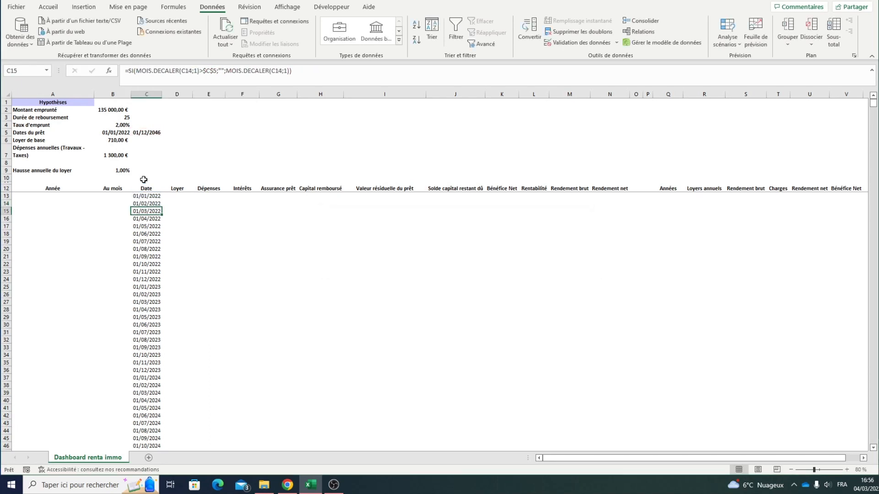
click(151, 204)
double_click(161, 207)
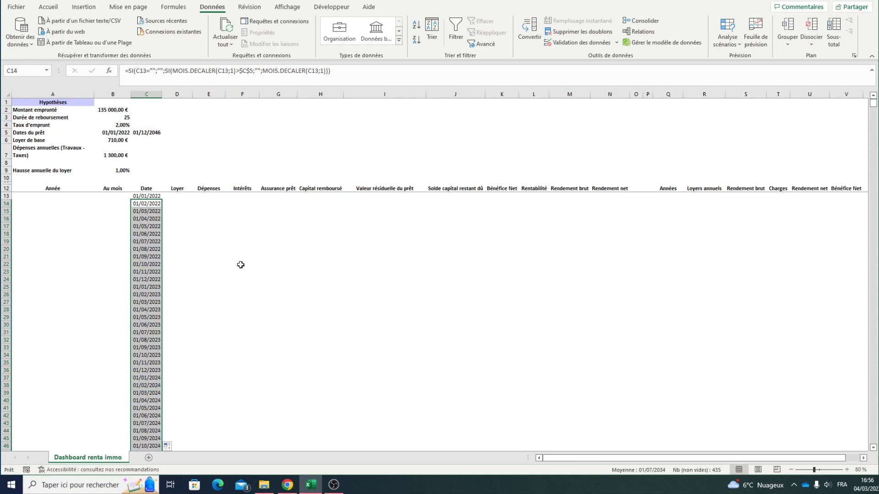
Step: Examine the Date column from its last filled row, C448, back up to the final loan dates
click(151, 286)
key(ctrl+Down)
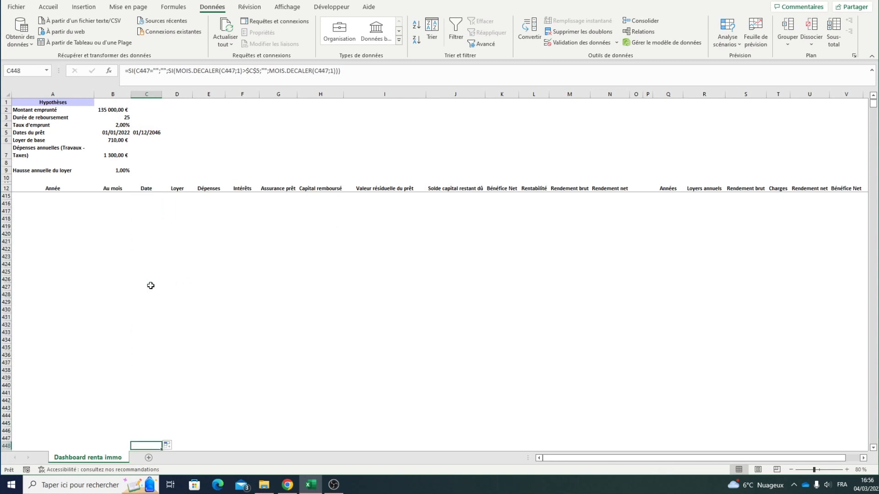
key(Up)
key(Up)
key(Up)
key(Up)
key(Up)
key(Up)
key(Up)
key(Up)
key(Up)
key(Up)
key(Up)
key(Up)
key(Up)
key(Up)
key(Up)
key(Up)
key(Up)
key(Up)
key(Up)
key(Up)
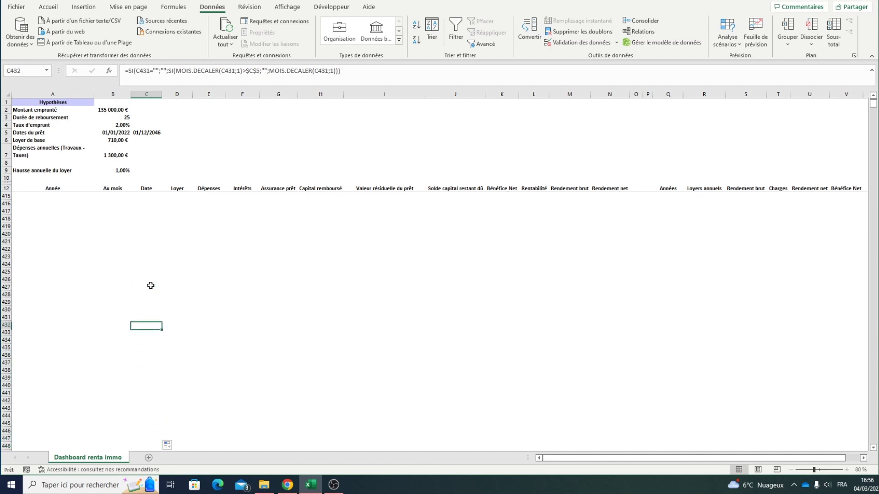
key(Up)
key(Up)
key(Up)
key(Up)
key(Up)
key(Up)
key(Up)
key(Up)
key(Up)
key(Up)
key(Up)
key(Up)
key(Up)
key(Up)
key(Up)
key(Up)
key(Up)
key(Up)
key(Up)
key(Up)
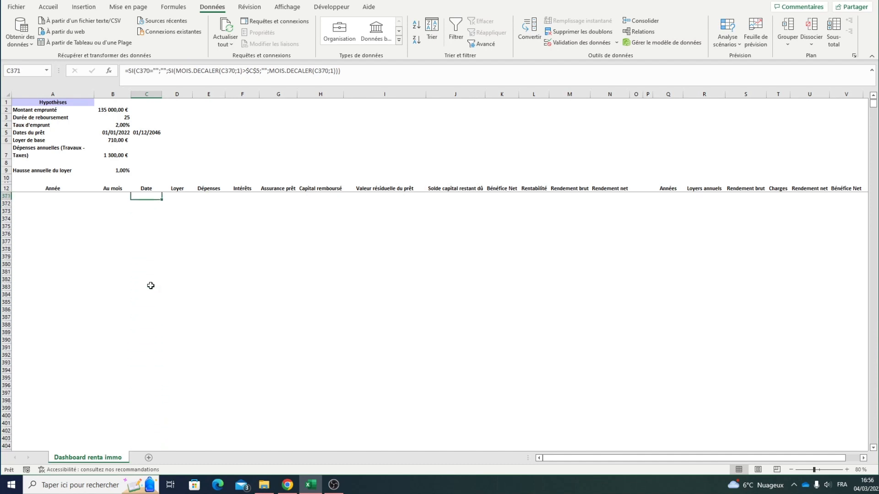
key(Up)
key(Up)
key(Up)
key(Up)
key(Up)
key(Up)
key(Up)
key(Up)
key(Up)
key(Up)
key(Up)
key(Up)
key(Up)
key(Up)
key(Up)
key(Up)
key(Up)
key(Up)
key(Up)
key(Up)
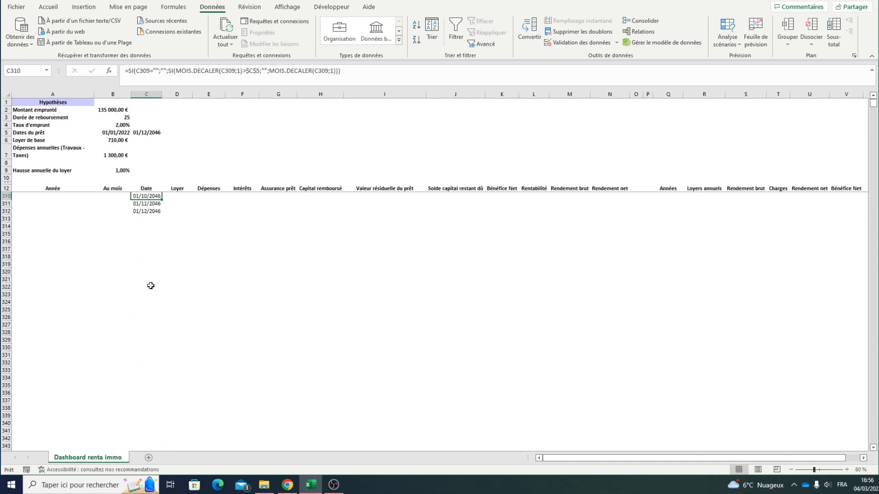
Step: Clear the surplus Date formulas from C317 to C448
key(Down)
key(Down)
key(Down)
key(Down)
key(Down)
key(Down)
key(Down)
key(Down)
key(Down)
key(Down)
key(Down)
key(Down)
key(Down)
key(Down)
key(Down)
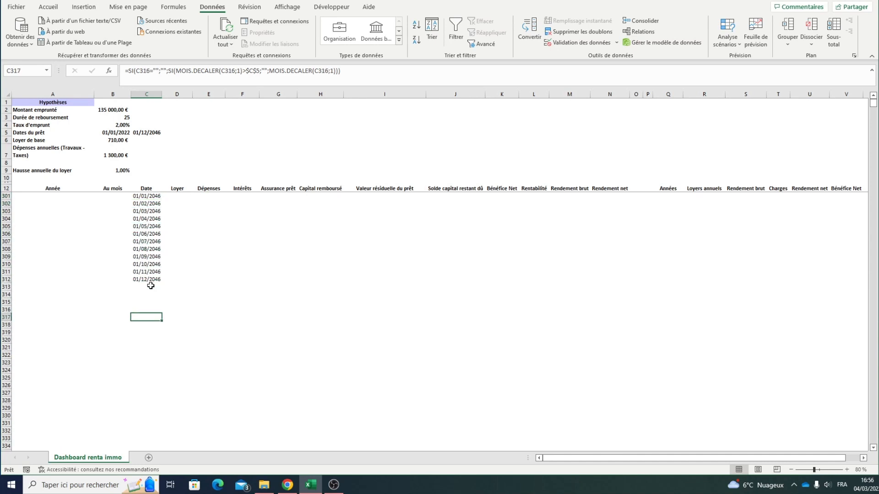
key(ctrl+shift+Down)
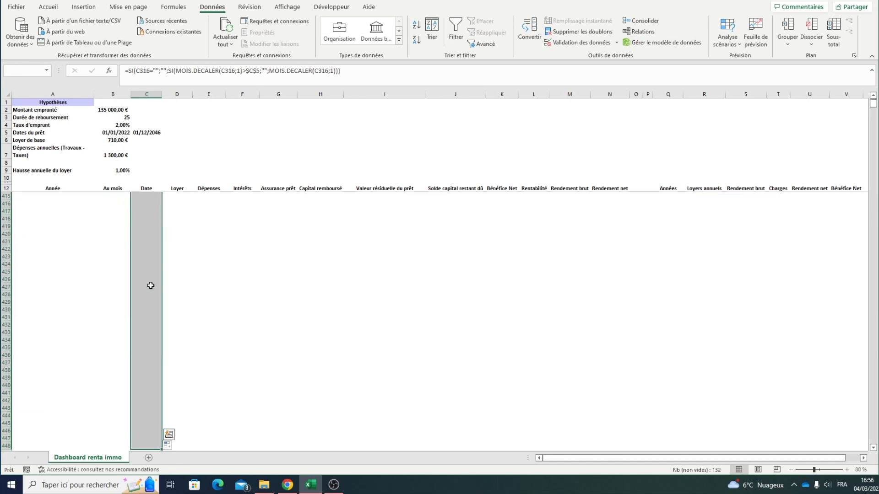
key(Delete)
Step: Check the last dates of the schedule and the formula in the first blank row after them
key(Up)
key(Up)
key(Up)
key(Up)
key(Up)
key(Up)
key(Up)
key(Up)
key(Up)
key(Up)
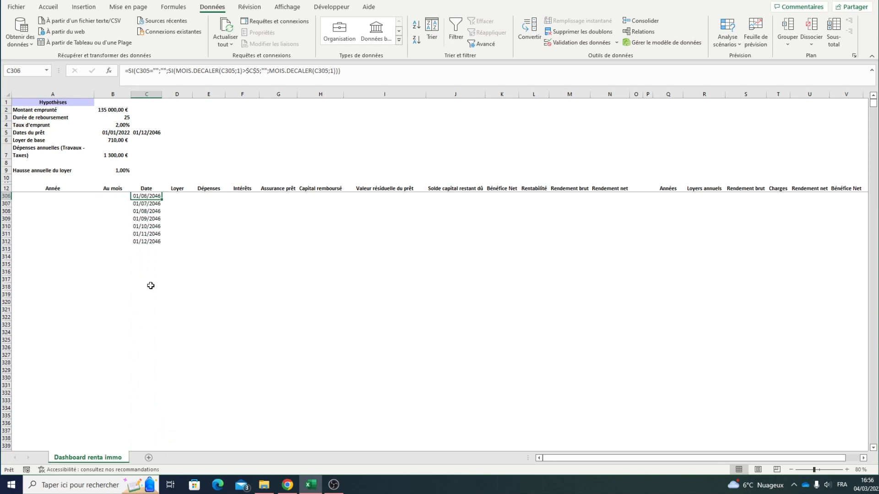
key(Down)
key(Down)
key(Down)
key(Down)
key(Down)
key(Down)
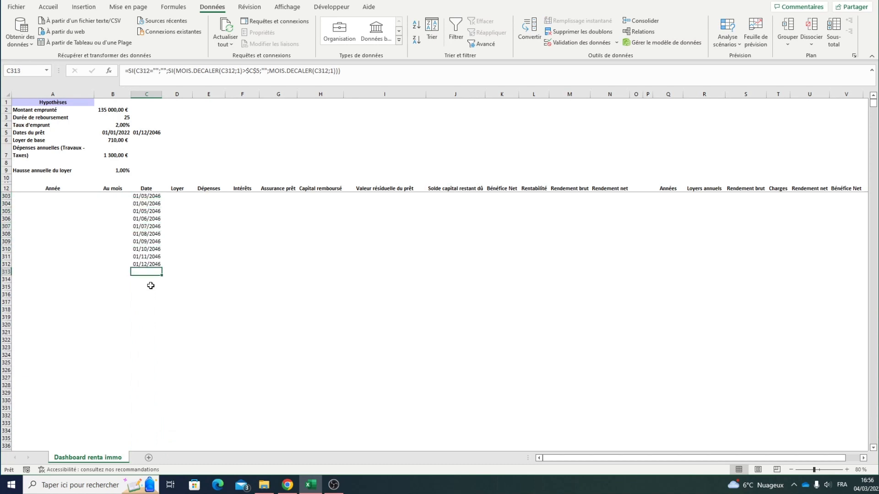
Step: Write the formula =annee(C13) in A13 to extract the year for the first Année entry
drag(873, 104, 872, 97)
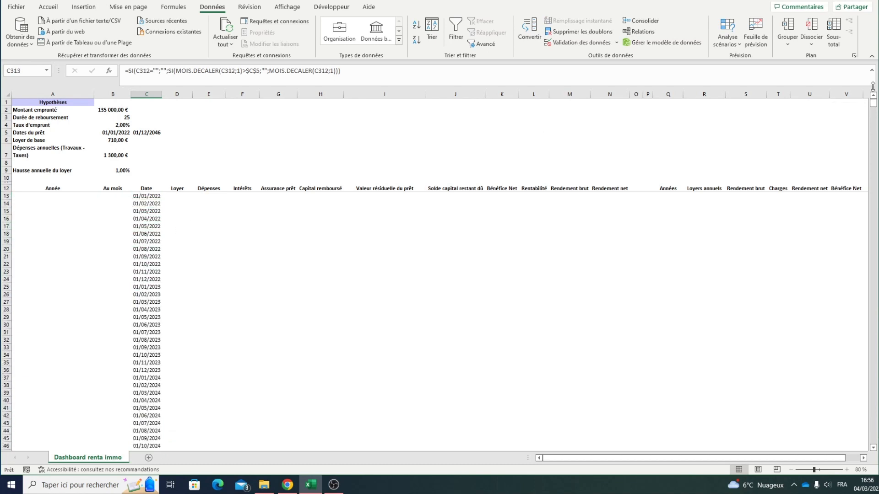
click(144, 196)
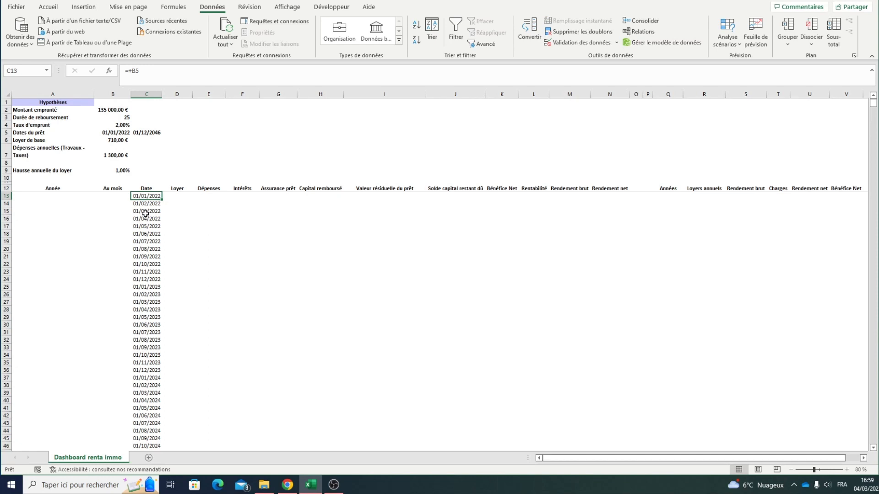
click(49, 197)
text(=annee)
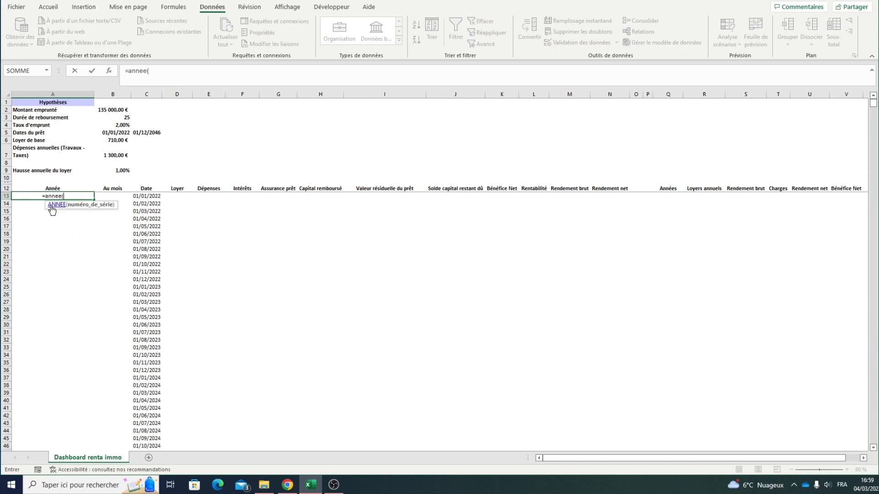
text(()
click(138, 196)
text())
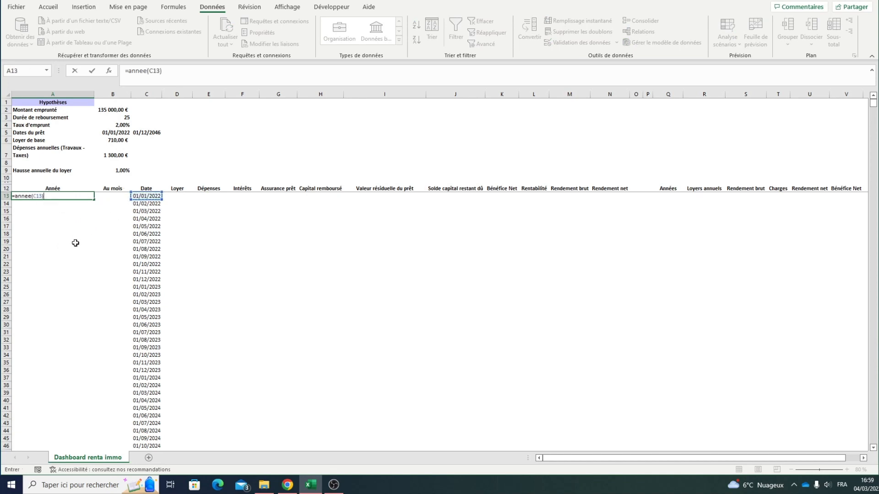
Step: Wrap the A13 year formula in SI(C13="";"";…) so it returns "" for an empty date, and accept the parenthesis correction
click(128, 73)
text(si()
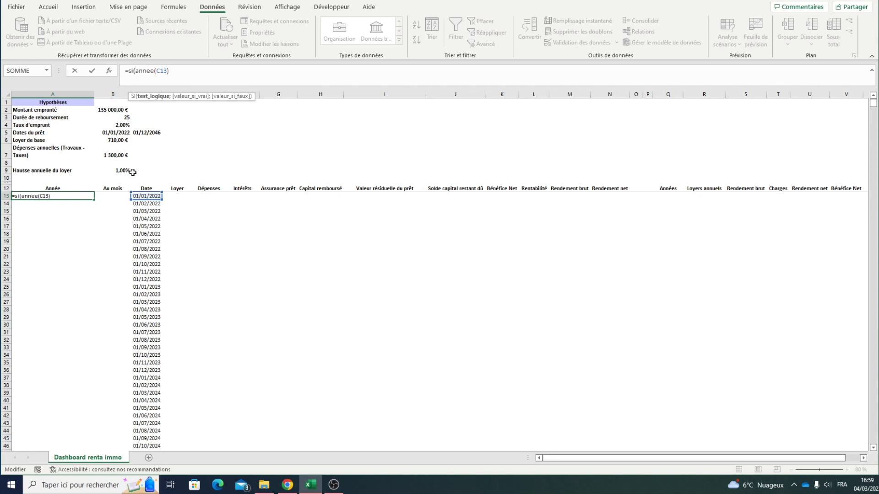
click(144, 195)
text(="")
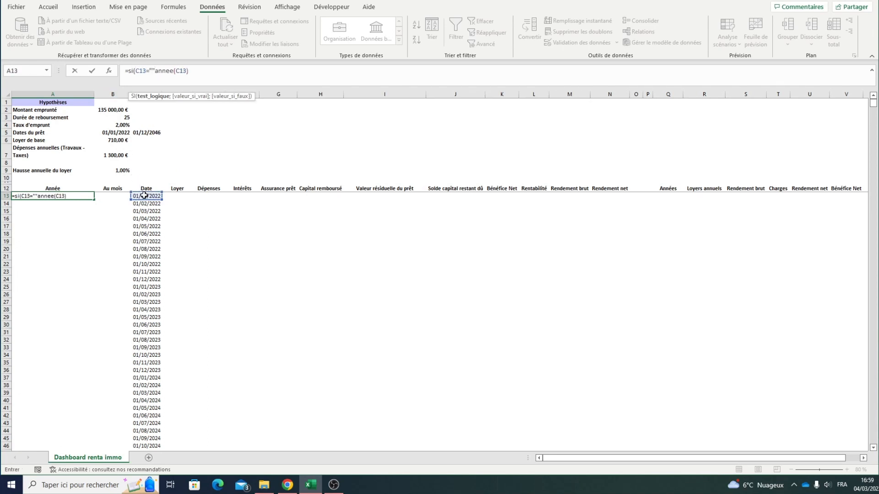
text(;"";)
key(Return)
key(Return)
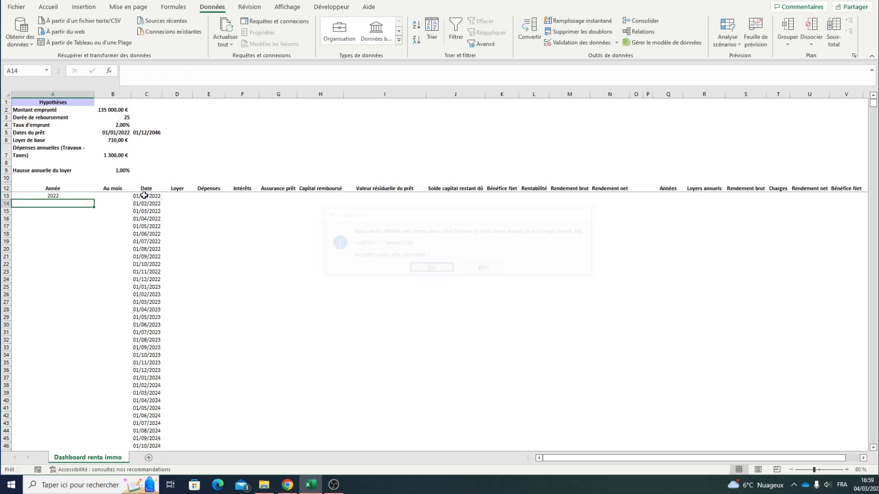
Step: Write the formula +si(C13="";"";mois(C13)) in B13 to extract the month, and accept the parenthesis correction
click(65, 195)
key(Right)
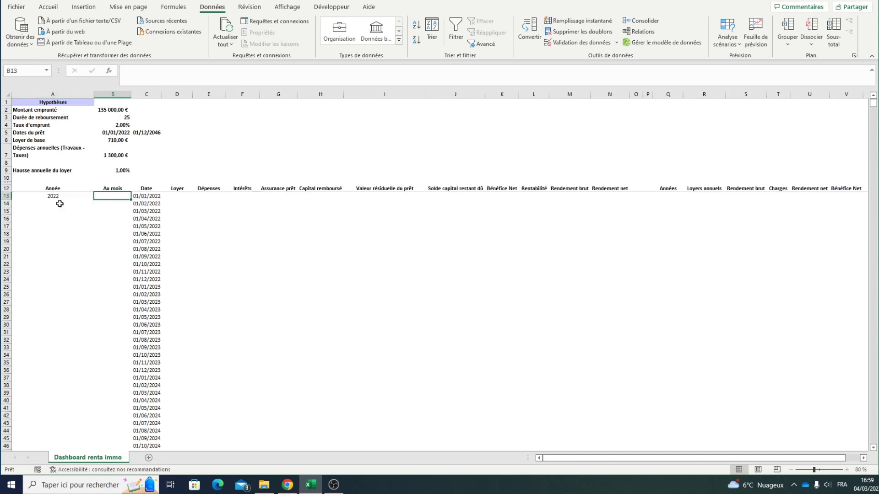
text(+si()
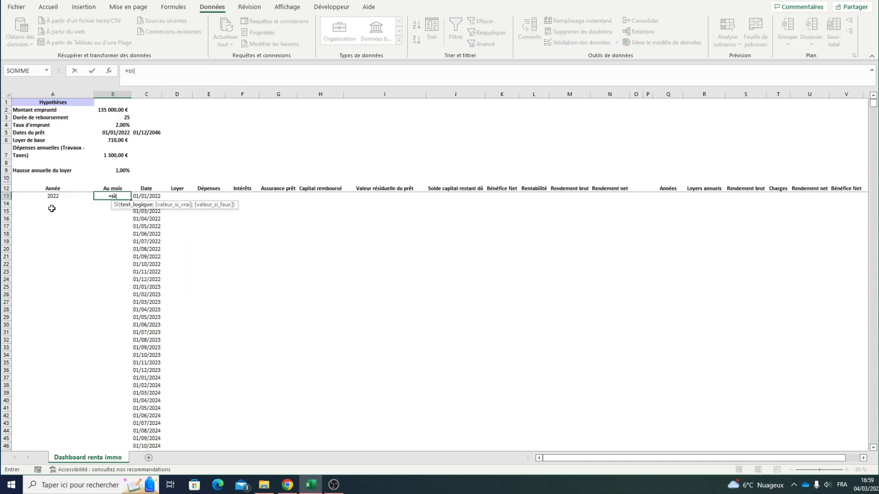
click(140, 197)
text(="")
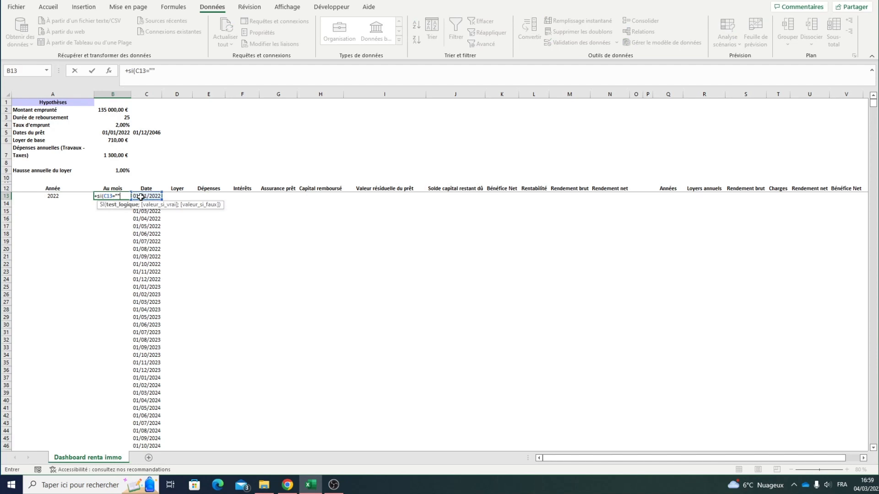
text(;"";)
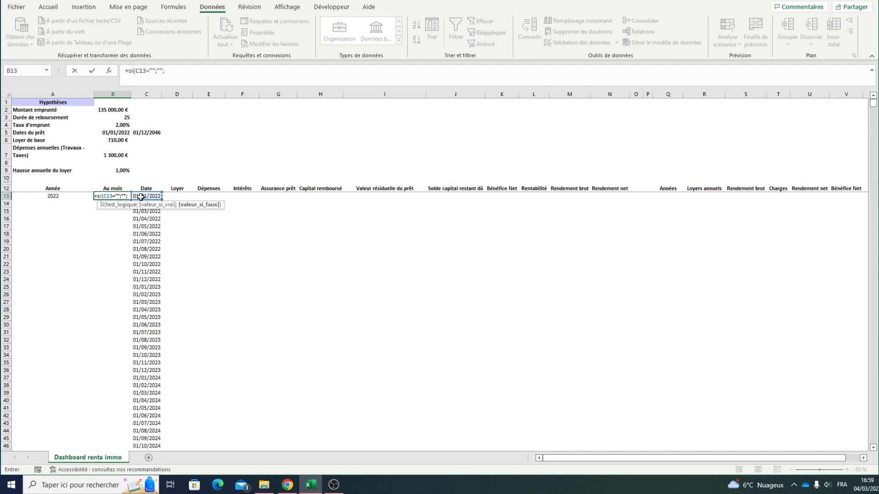
text(mois()
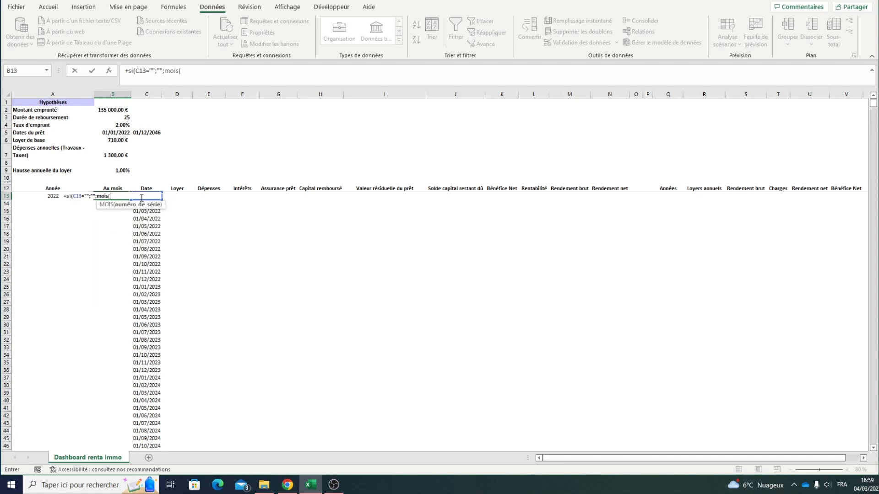
click(146, 213)
key(Up)
key(Up)
text())
key(Return)
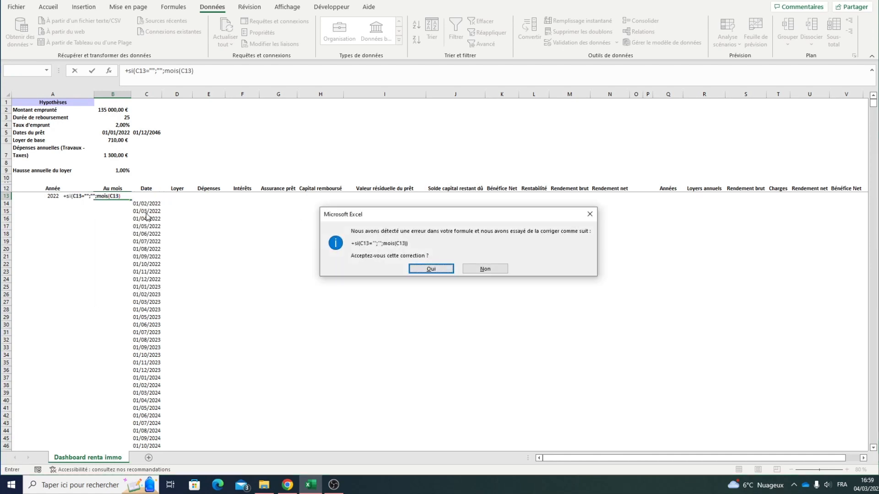
key(Return)
Step: Copy the year and month formulas from A13:B13 down through row 316 of the schedule
key(Up)
key(Left)
key(shift+Right)
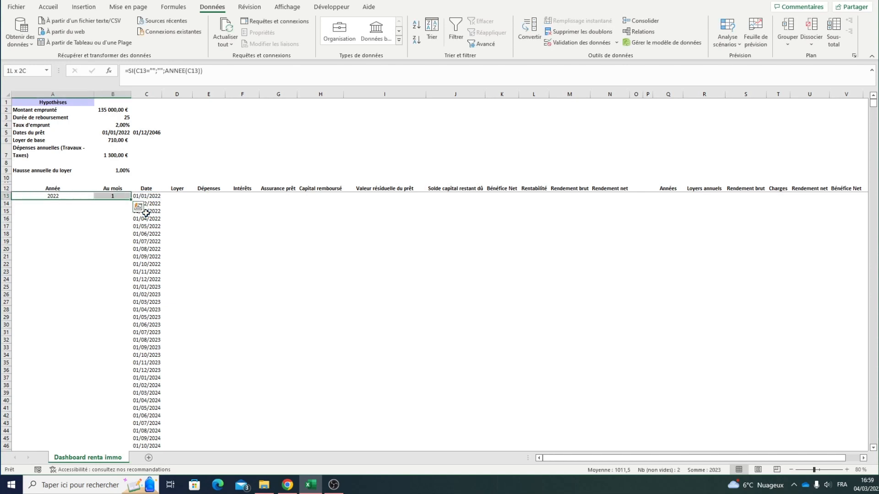
key(ctrl+c)
key(Right)
key(Right)
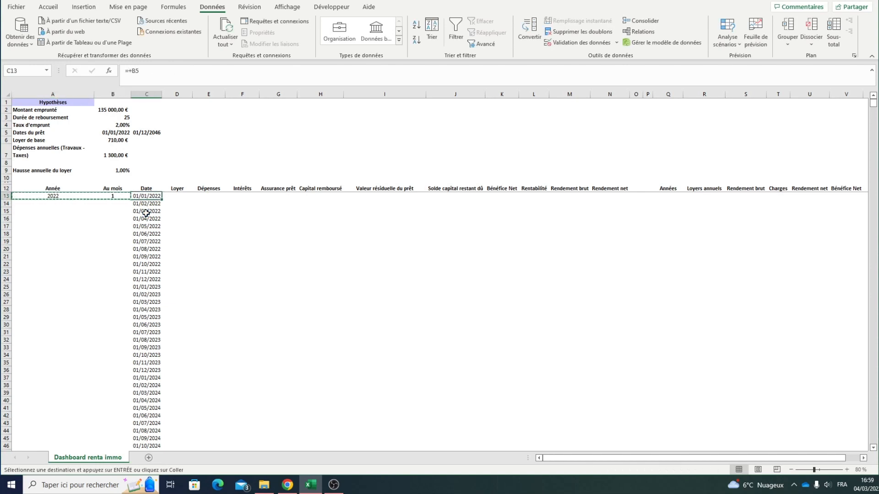
key(ctrl+Down)
key(Left)
key(Left)
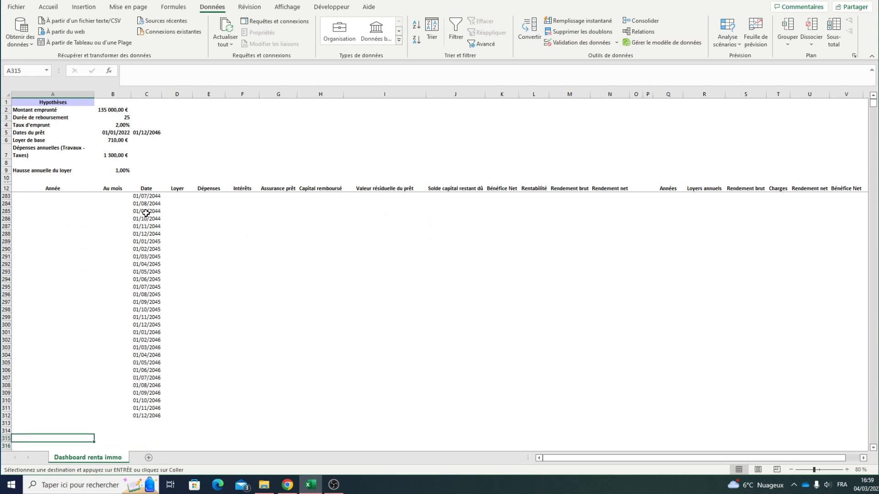
key(shift+Right)
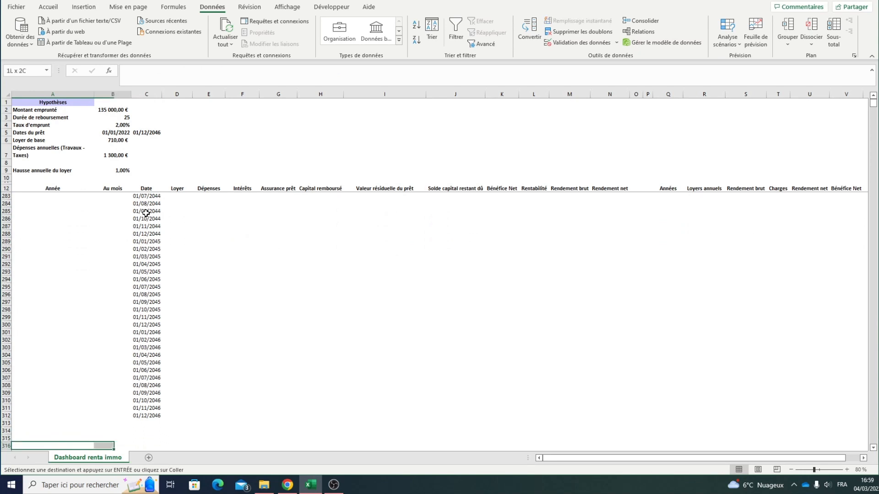
key(ctrl+shift+Up)
key(ctrl+v)
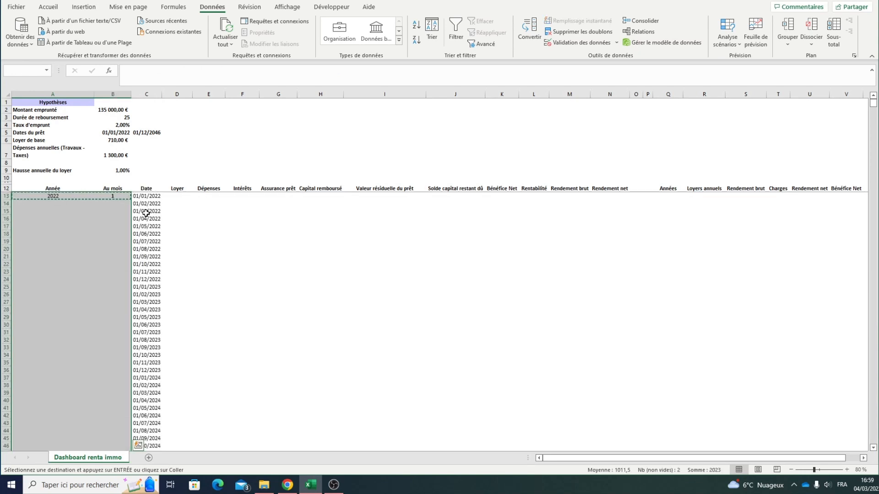
key(Escape)
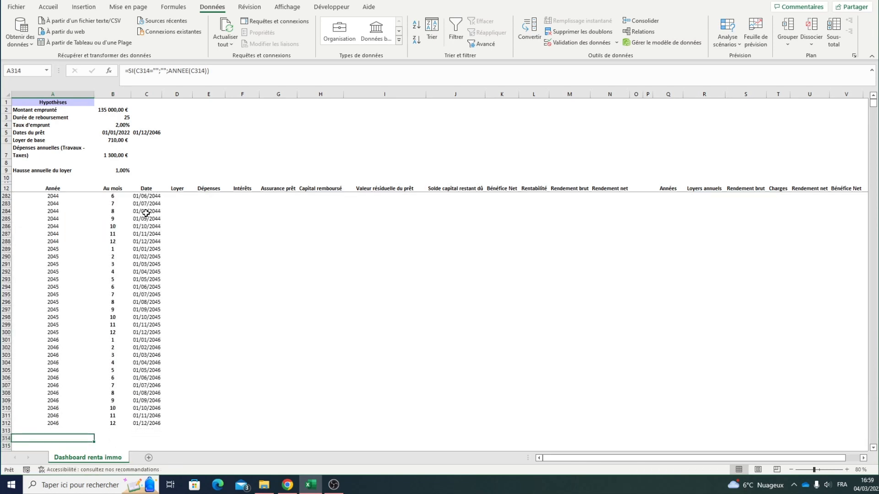
Step: Check the copied Année and Au mois formulas in the last rows of the schedule
key(ctrl+Up)
key(Down)
key(ctrl+Down)
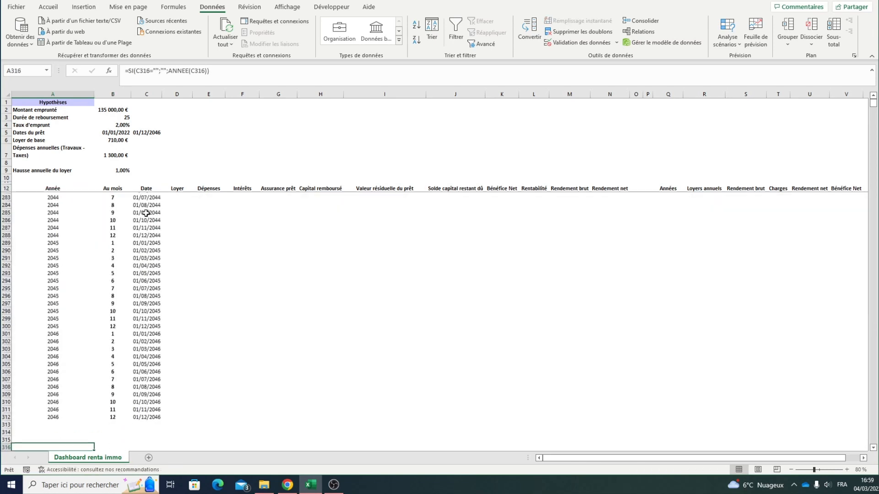
key(Up)
key(Up)
key(Up)
key(Up)
key(Right)
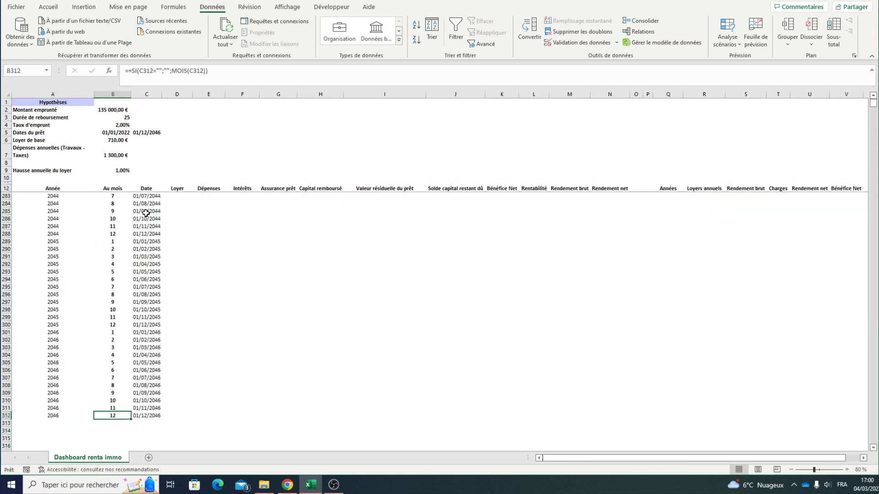
key(Right)
key(Right)
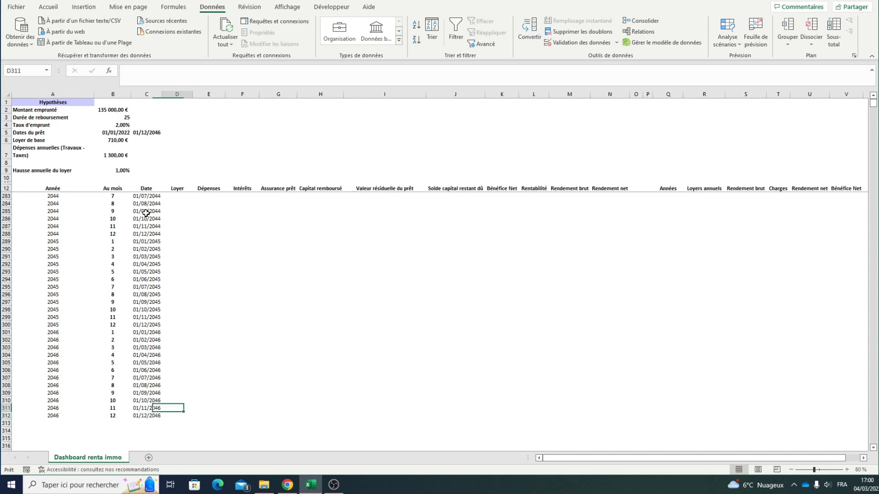
Step: Link the first Loyer entry in D13 to the base rent in B6
key(ctrl+Up)
key(Down)
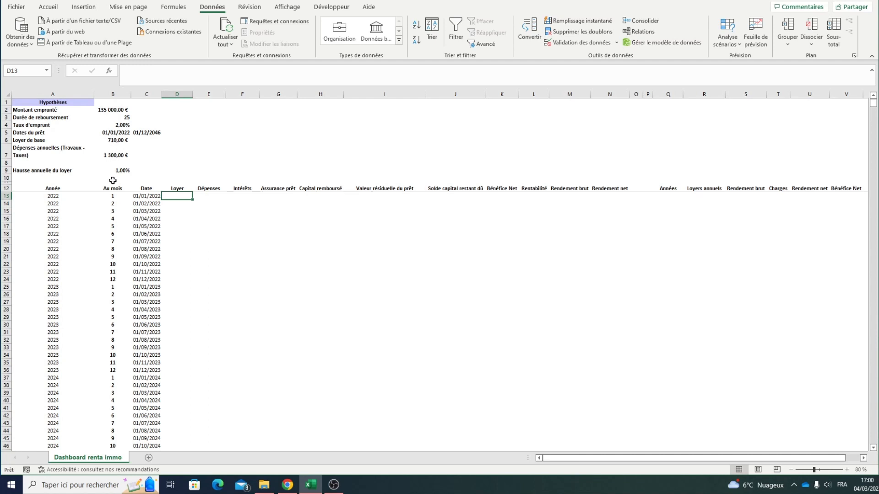
text(+)
key(Up)
key(Up)
key(Up)
key(Up)
key(Up)
key(Up)
key(Left)
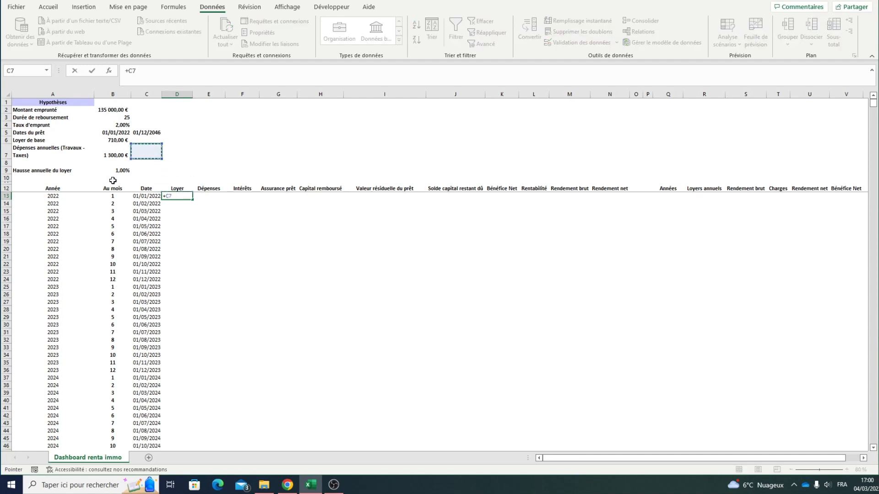
key(Left)
key(Up)
key(Return)
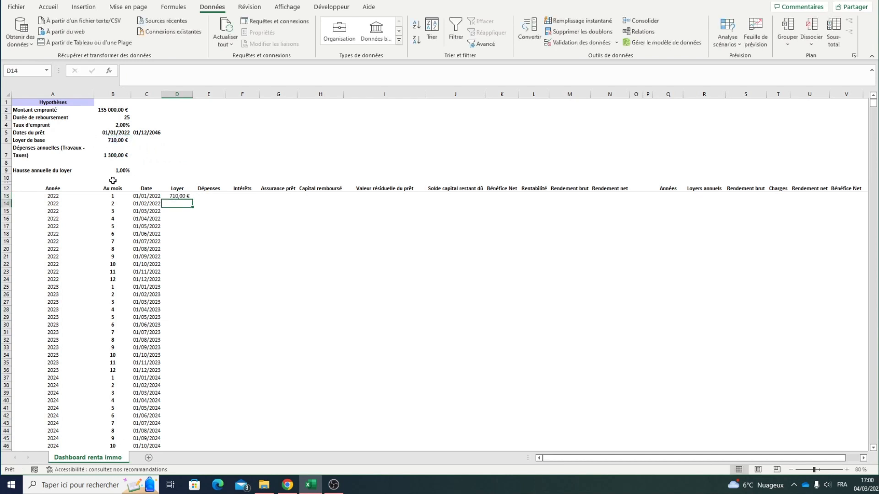
Step: Write =si(C14="";"";si(A14>A13;D13*(1+B9);D13)) in D14 to raise the rent each new year, accepting the parenthesis correction
text(+siç)
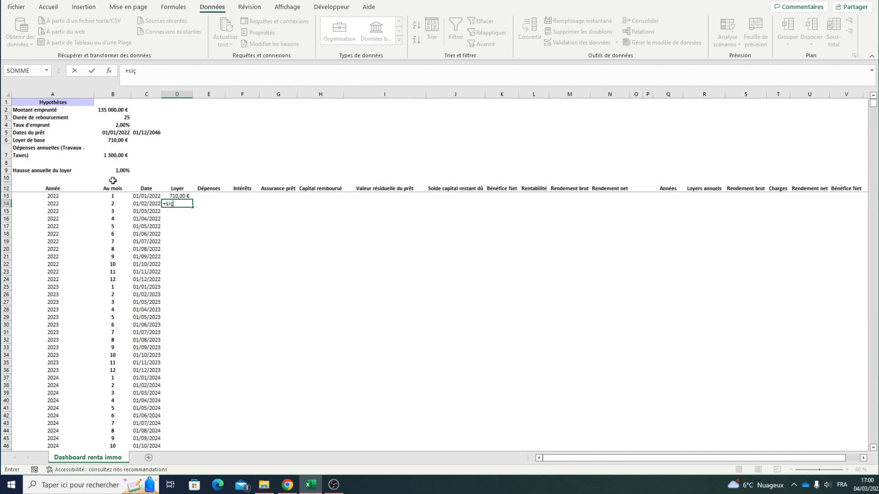
key(Escape)
text(=si()
click(139, 204)
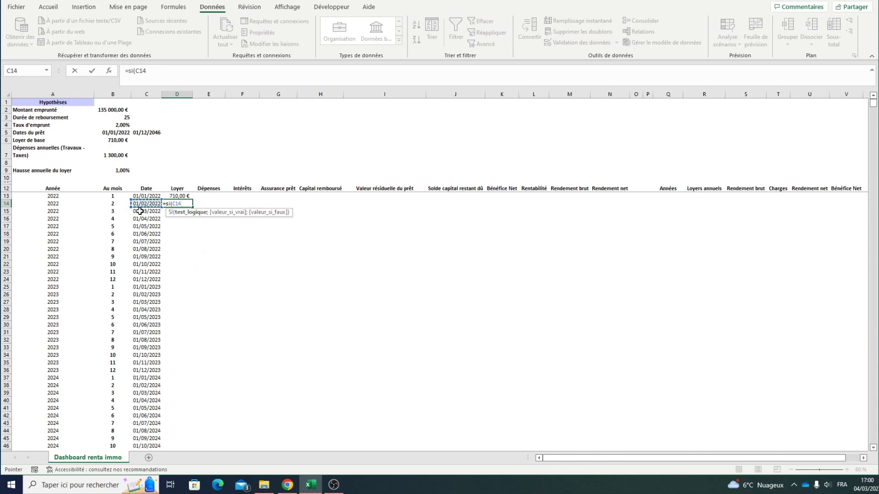
text(="";)
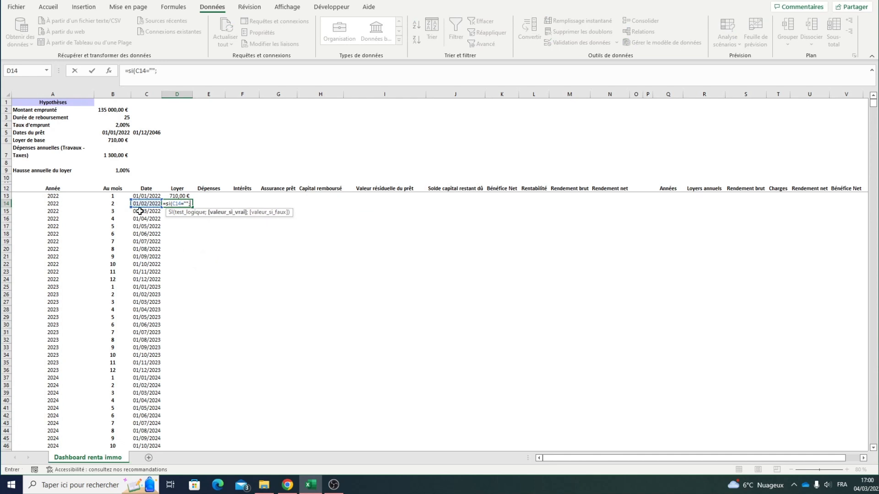
text("";)
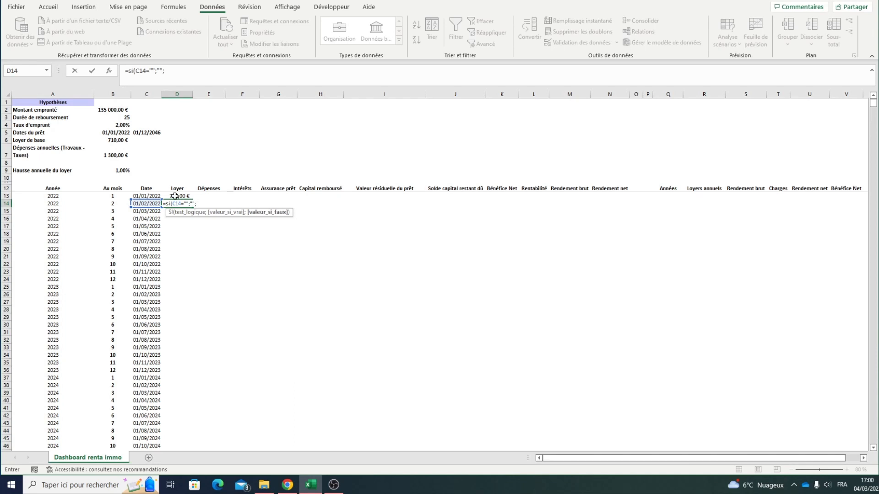
text(si()
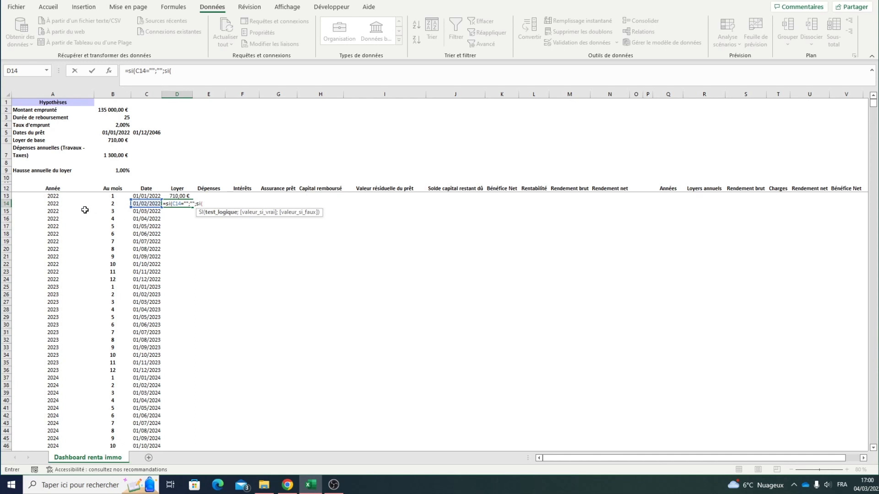
click(57, 204)
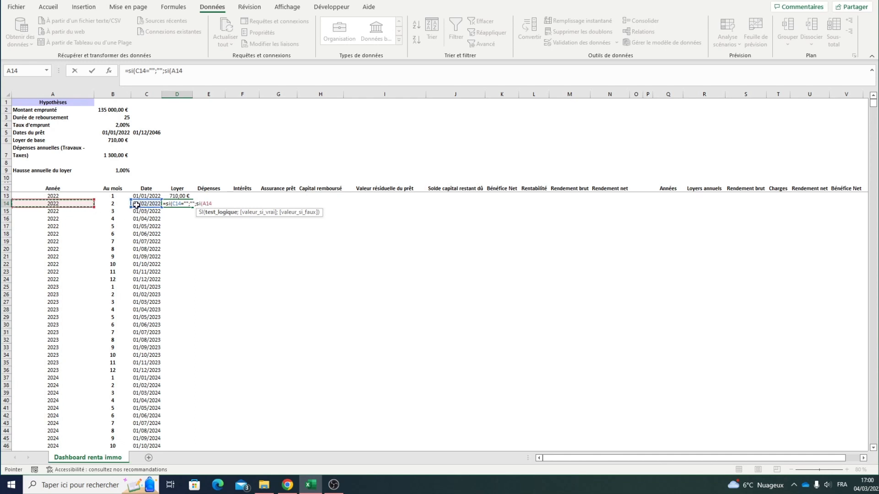
text(>)
click(72, 196)
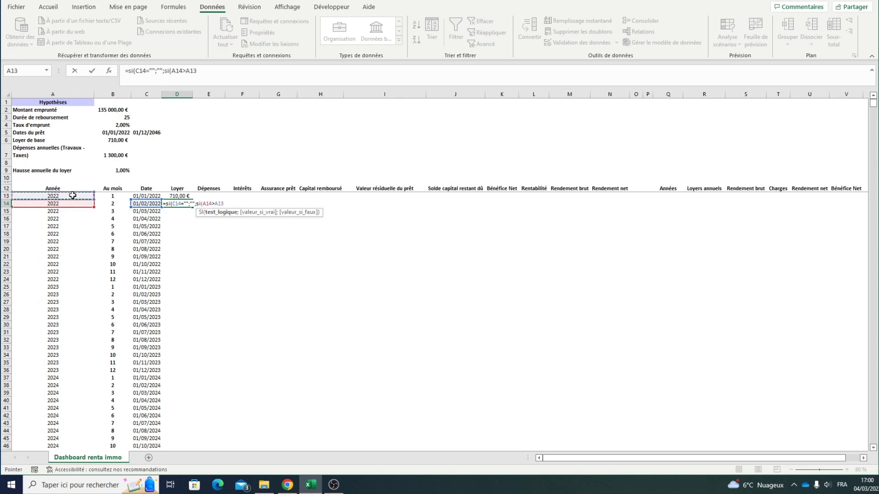
text(;)
click(170, 196)
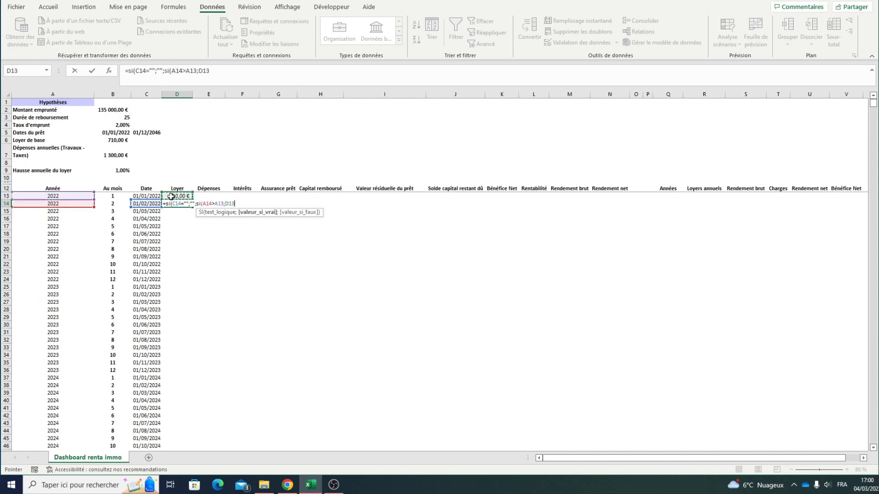
text(*(1+)
click(117, 171)
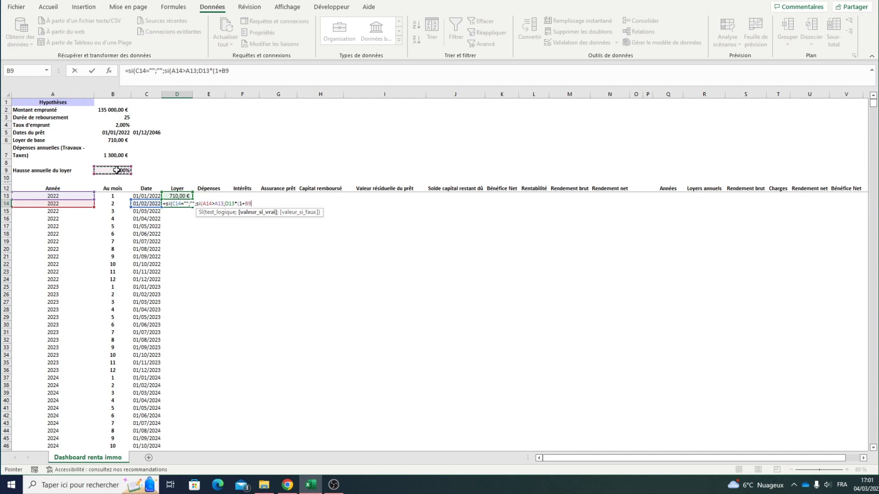
text();)
click(173, 195)
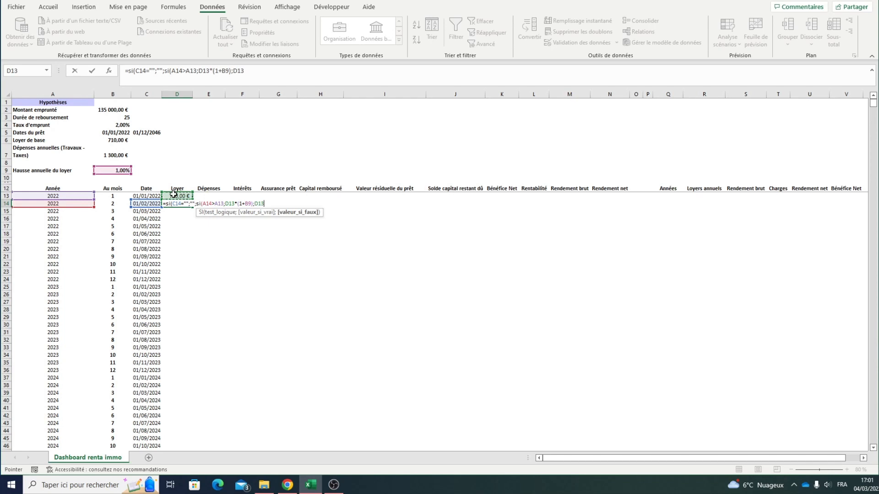
key(Return)
key(Return)
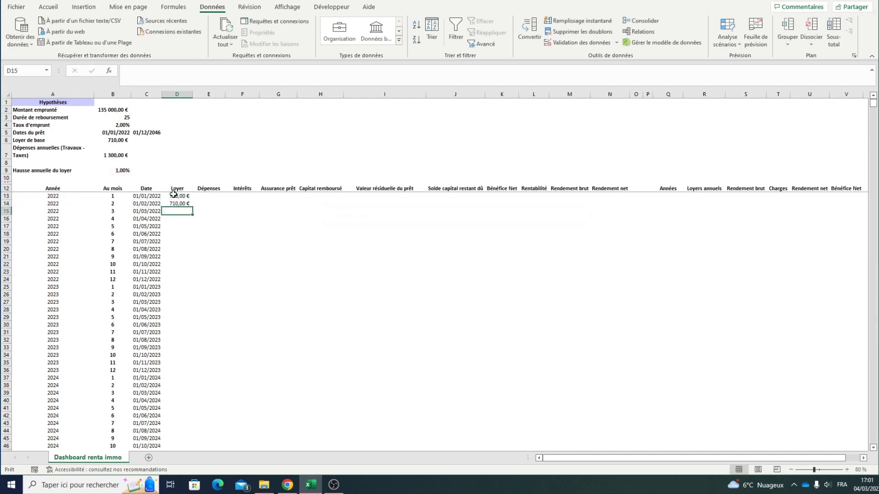
Step: Copy the D14 rent formula down the Loyer column through row 316
click(178, 203)
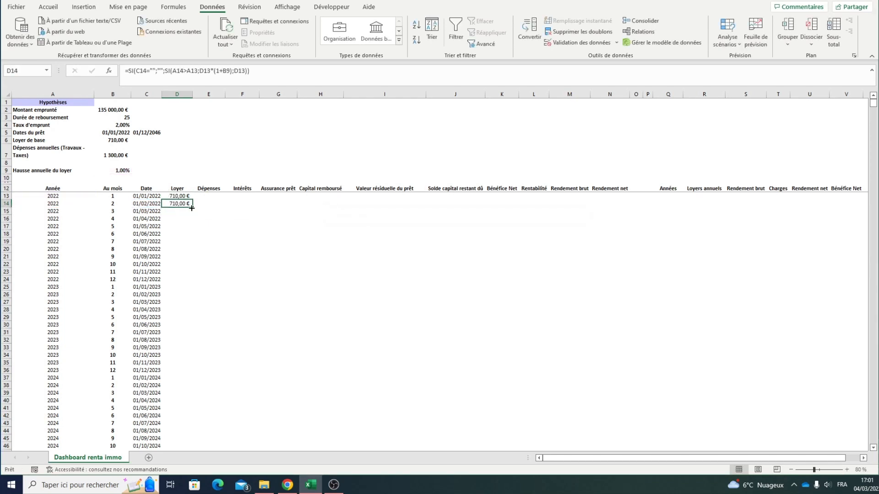
key(ctrl+c)
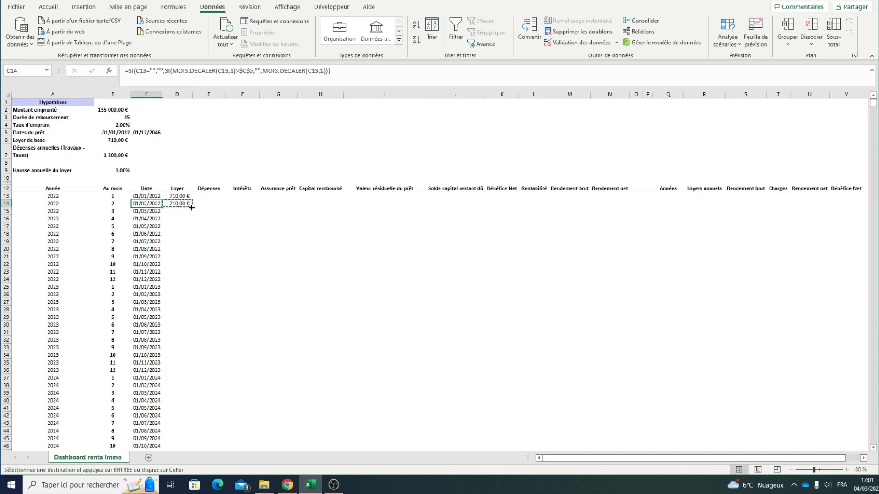
key(ctrl+Down)
key(ctrl+shift+Up)
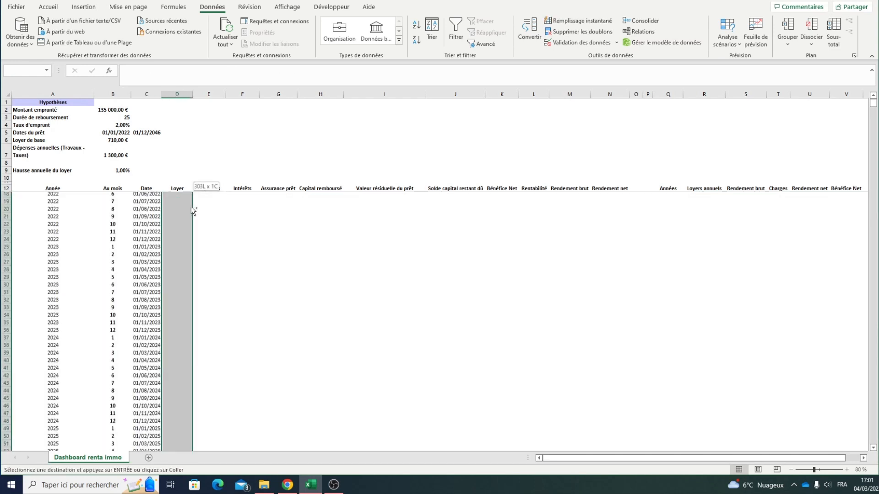
key(ctrl+v)
key(Up)
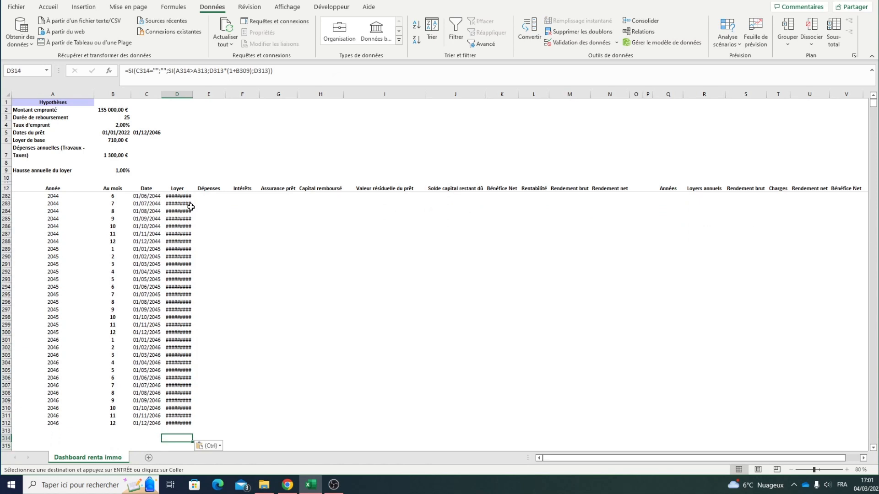
Step: Try to lock the B9 reference in the D14 rent formula
key(ctrl+Up)
key(Down)
key(Down)
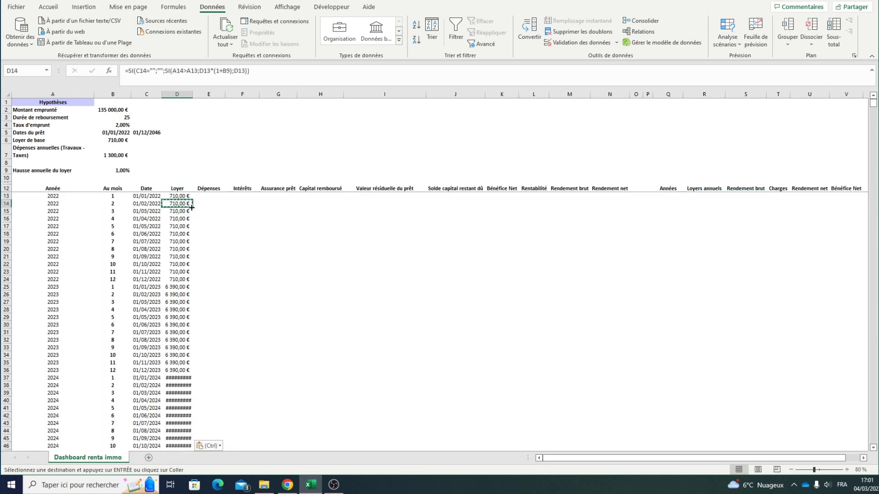
click(267, 83)
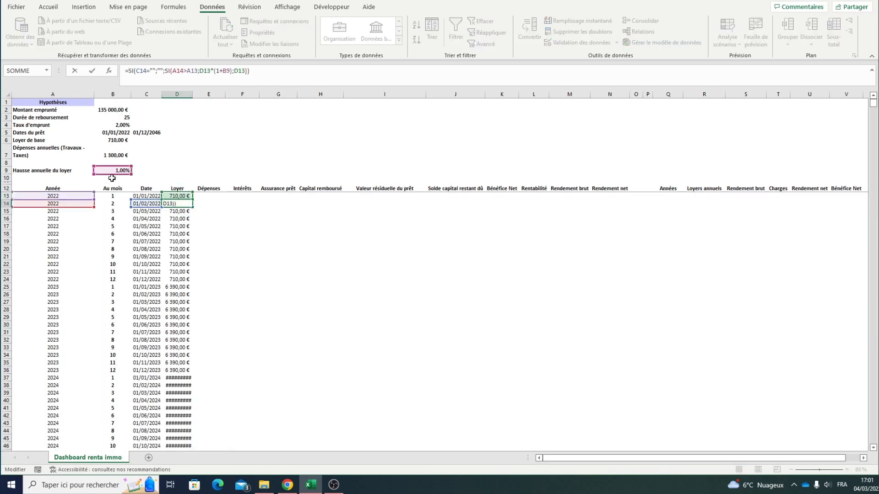
key(Left)
key(Left)
key(Left)
key(Left)
key(Left)
key(Left)
key(Left)
key(Return)
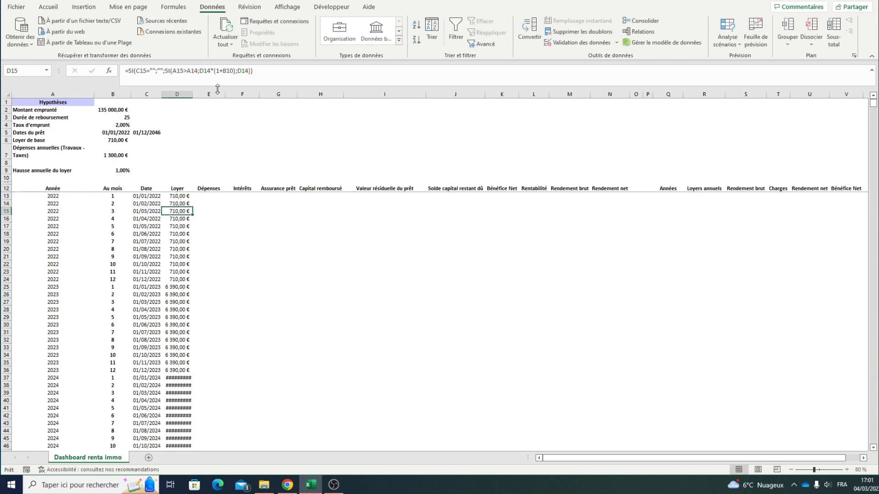
Step: Make the B9 reference absolute ($B$9) in the D14 rent formula and copy it down the Loyer column
click(180, 203)
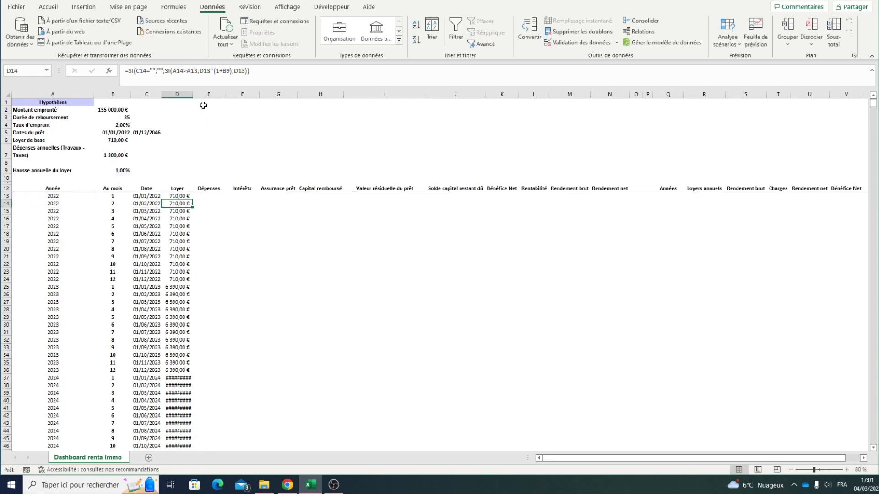
click(226, 70)
key(F4)
key(ctrl+Return)
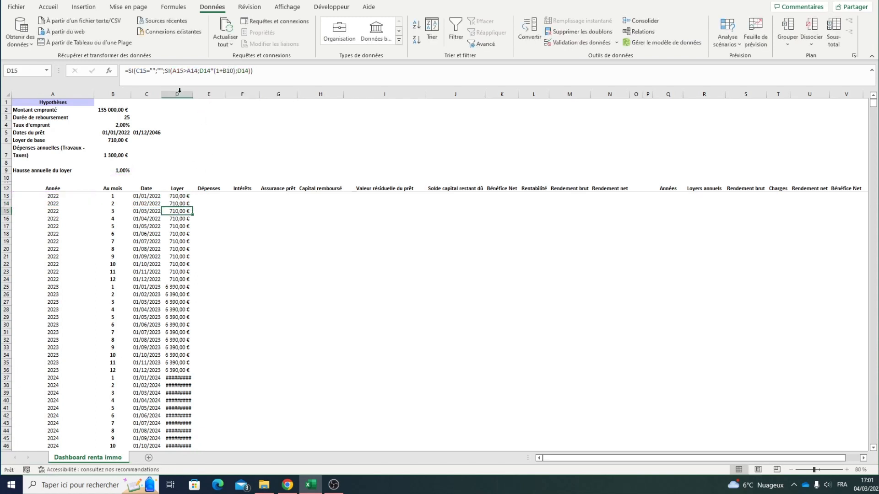
double_click(192, 207)
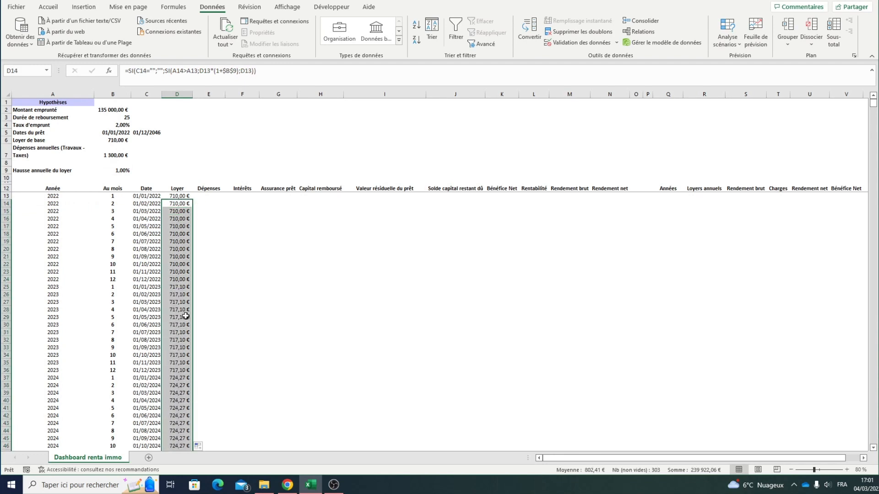
click(178, 286)
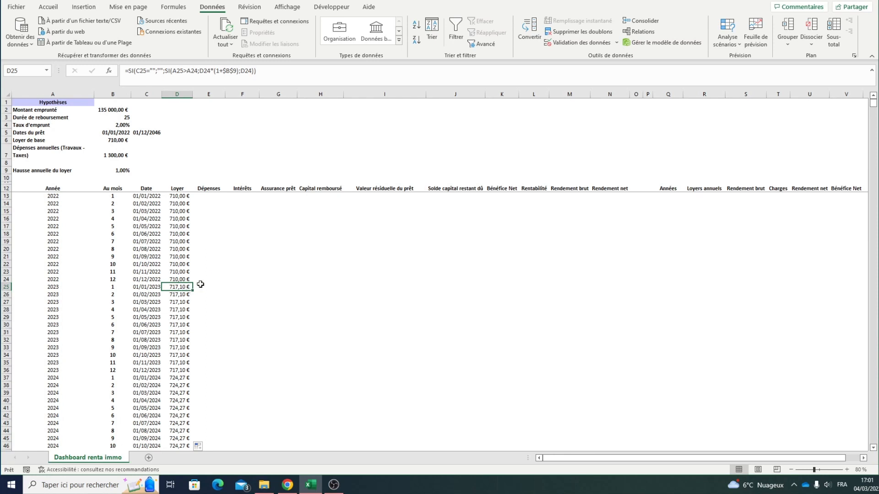
click(210, 197)
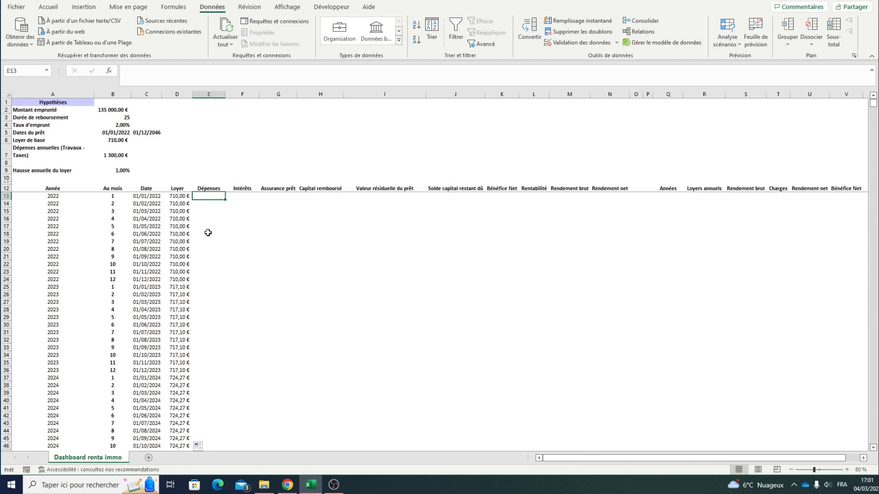
click(112, 157)
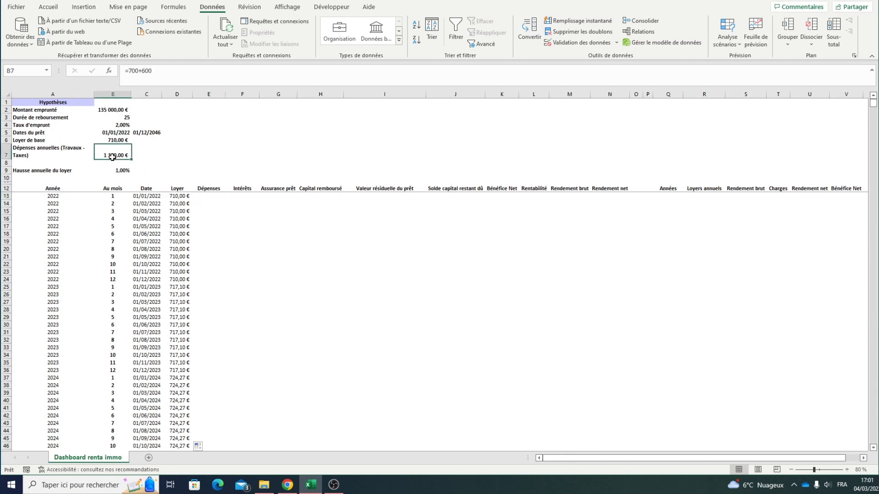
click(208, 197)
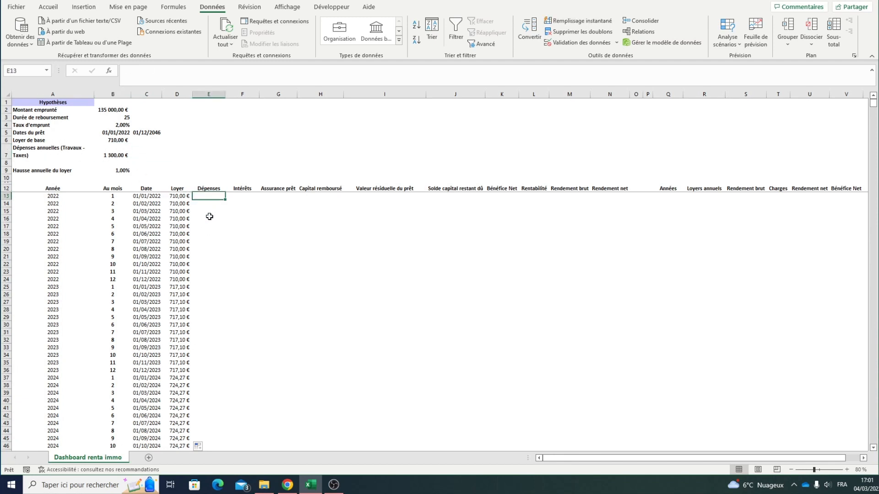
text(+)
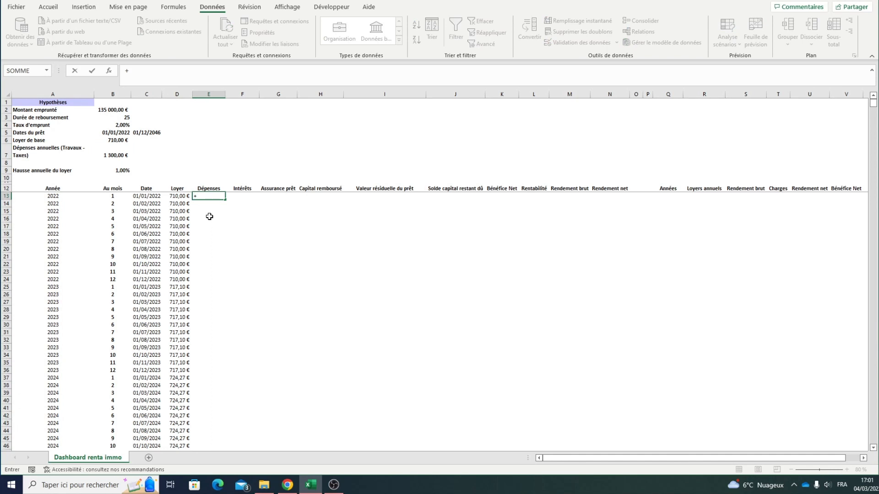
key(Escape)
Step: Reuse the blank-date test from C14 to enter =SI(C13="";"";) in the first Dépenses cell, E13
click(171, 197)
click(145, 196)
click(149, 205)
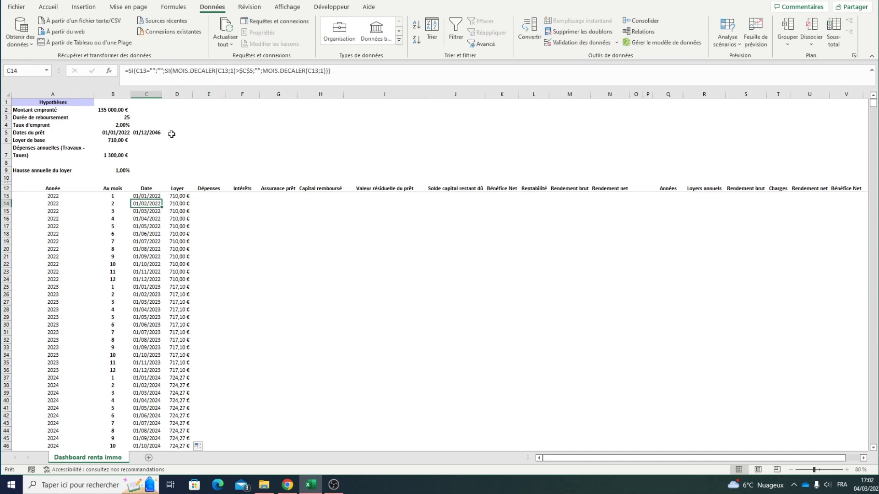
drag(130, 71, 166, 73)
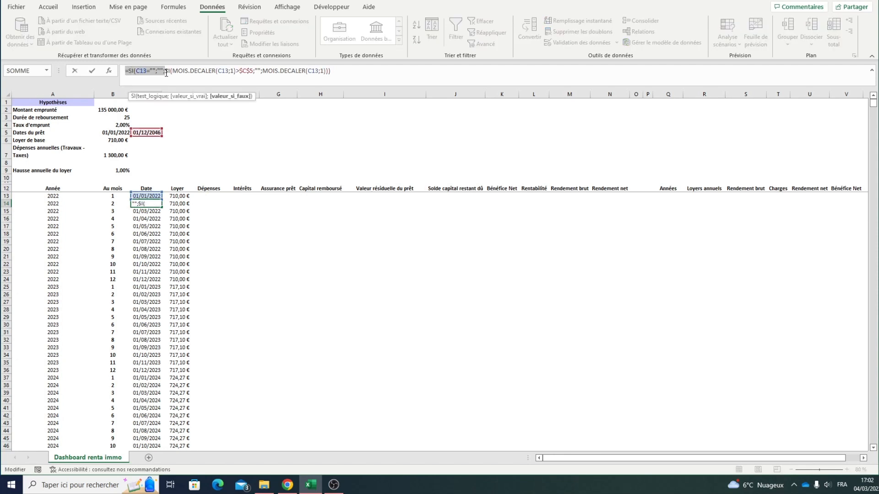
key(Escape)
click(211, 197)
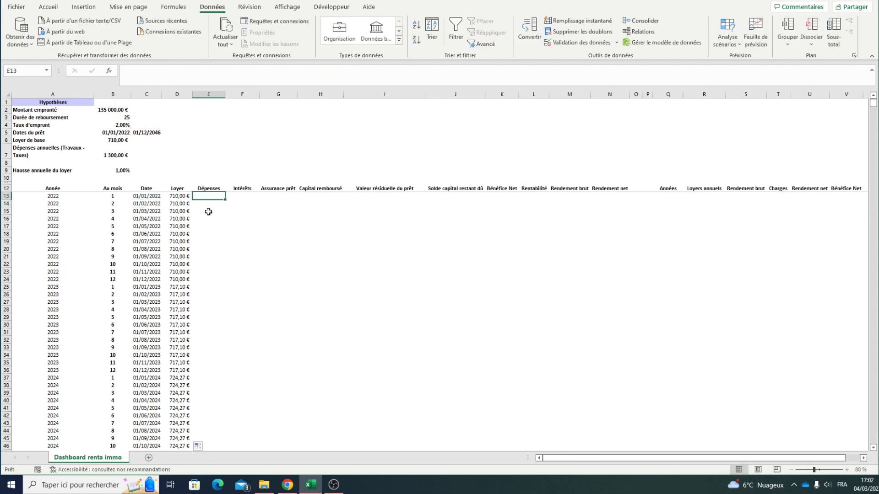
text(=SI(C13="";"";))
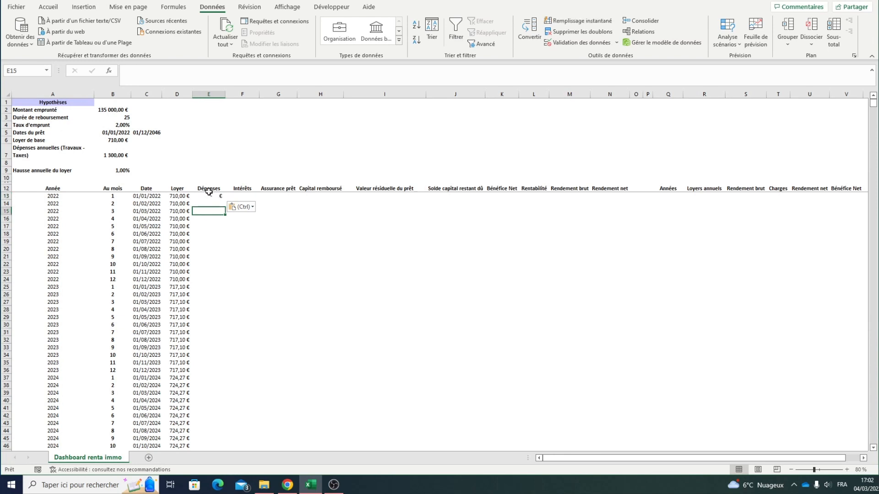
Step: Lock the column of the date reference in E13 so the formula reads =SI($C13="";"";)
click(174, 86)
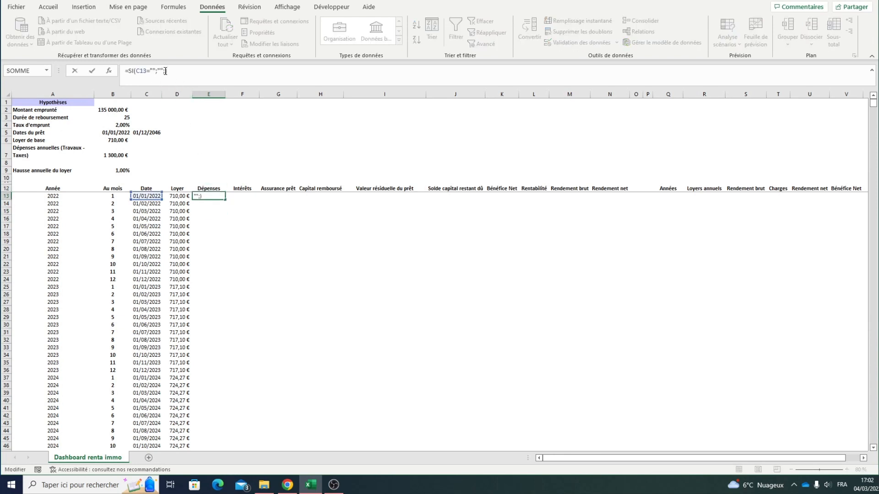
click(165, 71)
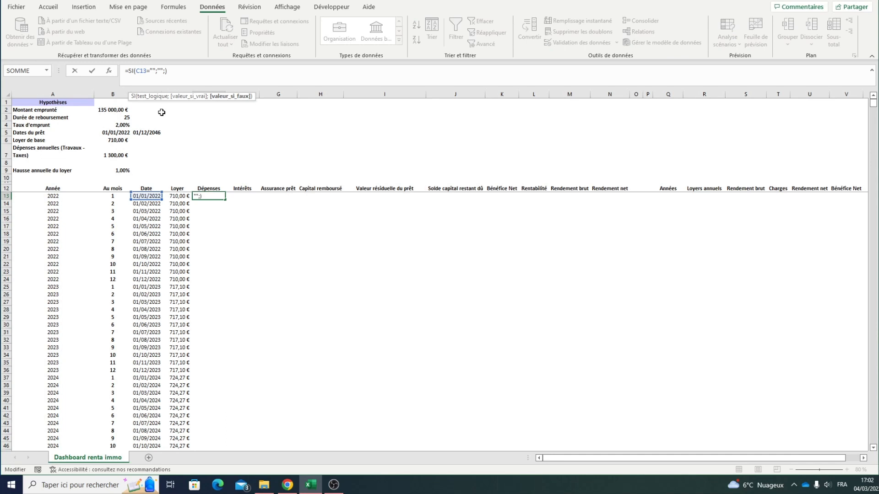
click(146, 80)
key(F4)
key(F4)
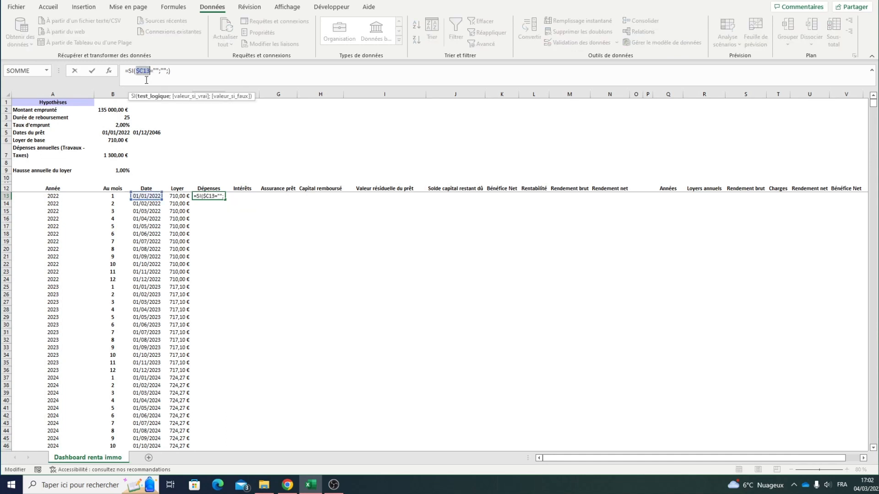
key(ctrl+Return)
Step: Copy the E13 blank-date formula across F13:N13, from Intérêts to Rendement net
key(ctrl+c)
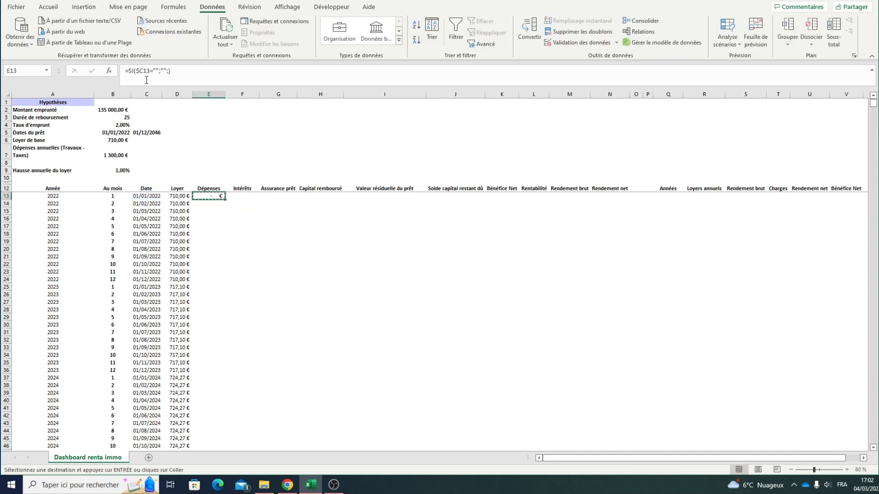
key(Right)
key(shift+Right)
key(shift+Right)
key(shift+Right)
key(shift+Right)
key(shift+Right)
key(shift+Right)
key(shift+Right)
key(shift+Right)
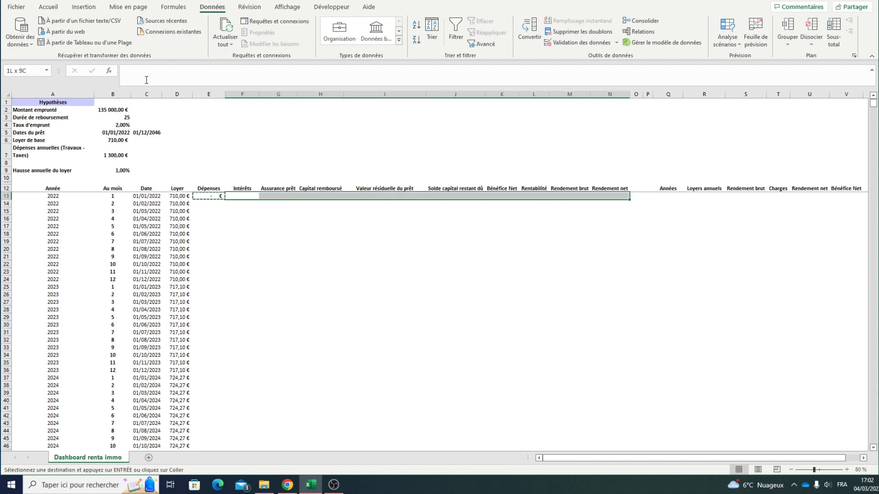
key(ctrl+v)
key(Left)
key(Escape)
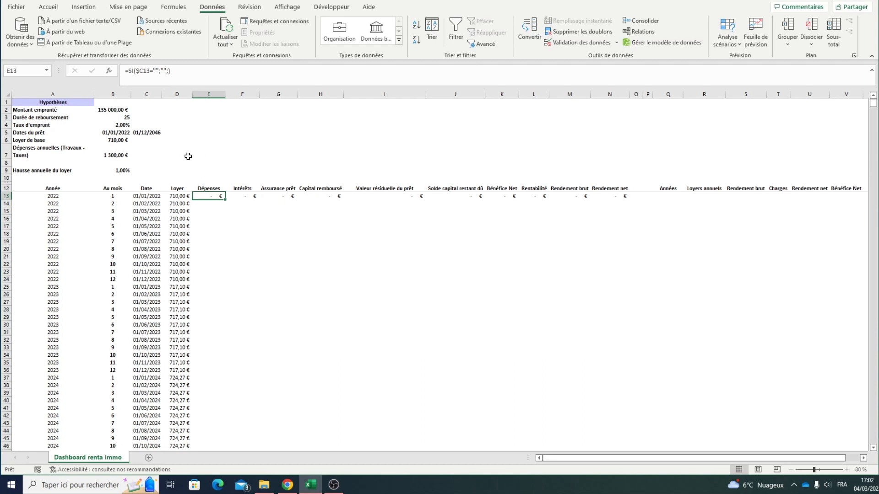
Step: Complete the Dépenses formula in E13 with the monthly share of annual expenses, $B$7/12
click(170, 72)
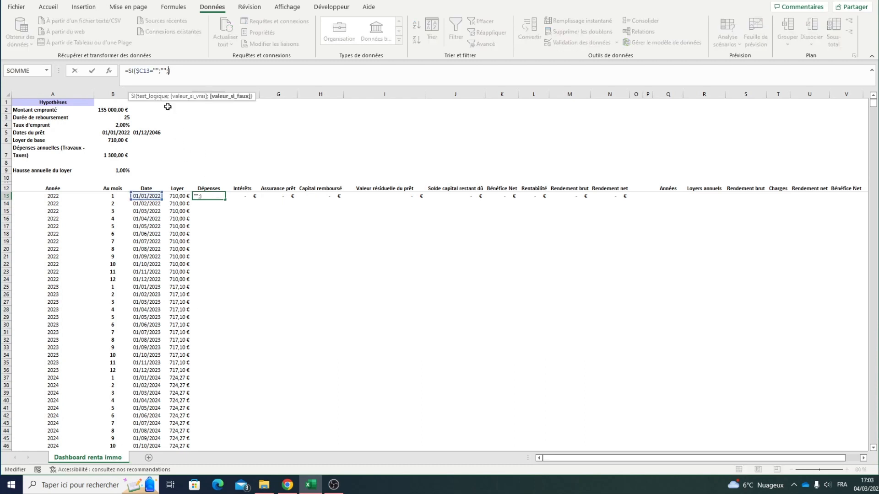
click(114, 156)
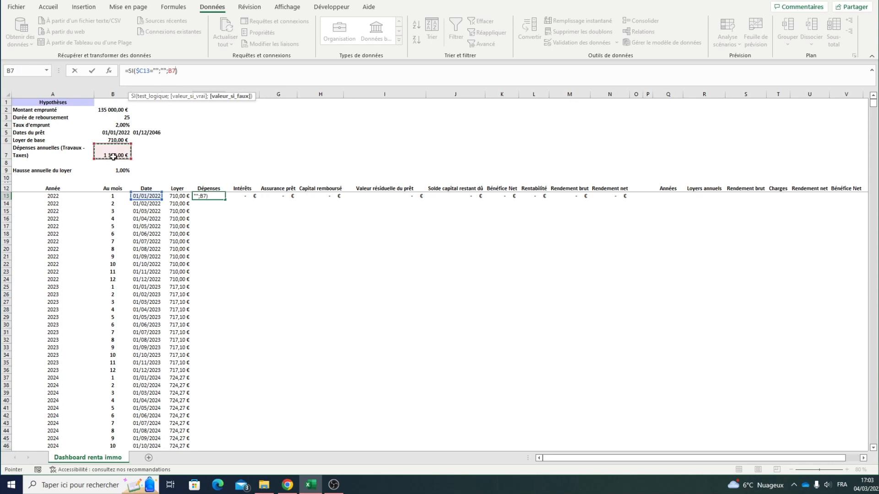
text(/12)
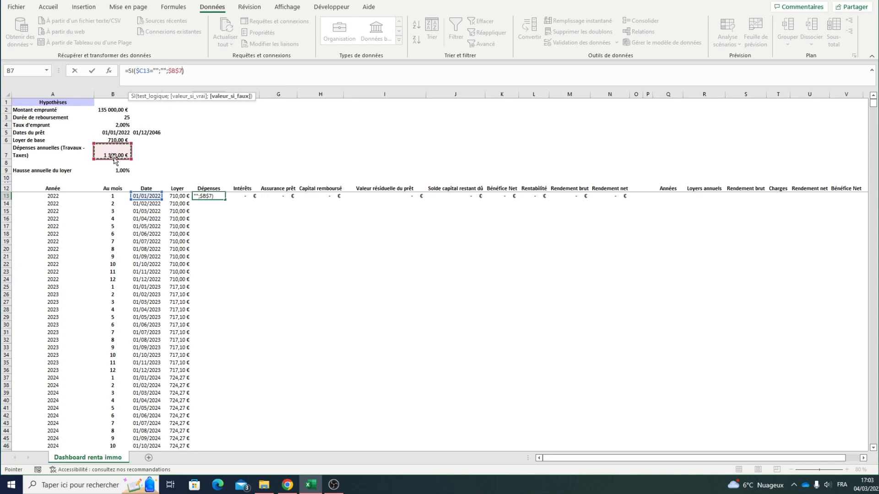
key(Return)
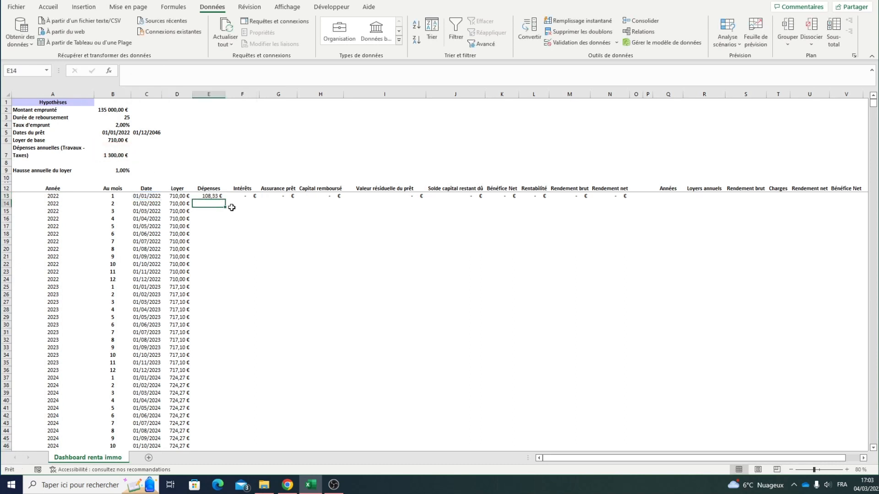
Step: Complete the Intérêts formula in F14 with the residual loan value times the loan rate, I14*B4/12
click(219, 197)
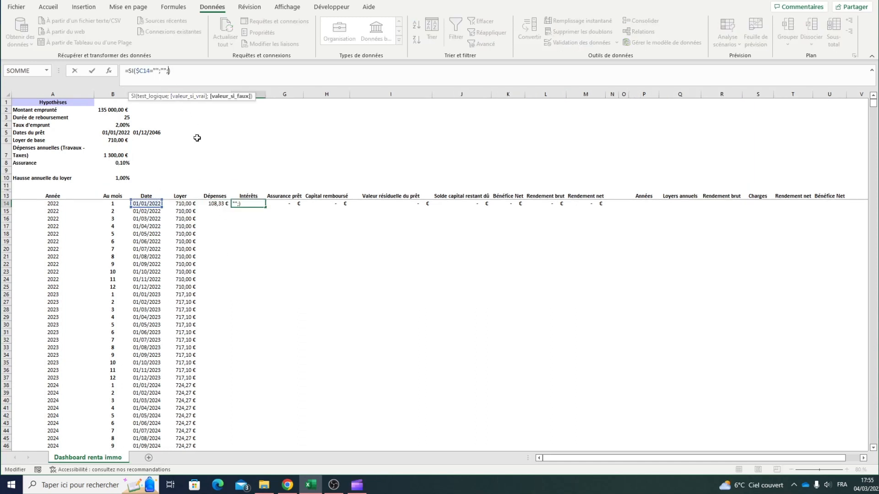
click(401, 208)
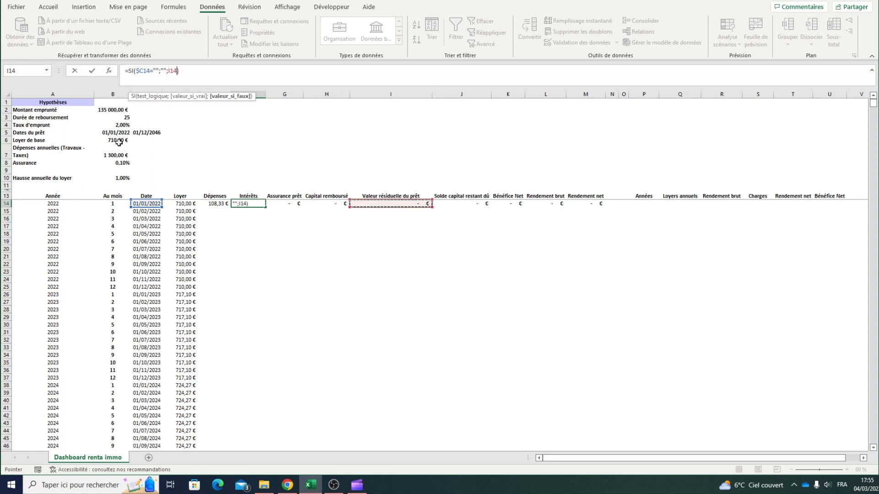
text(*)
click(118, 126)
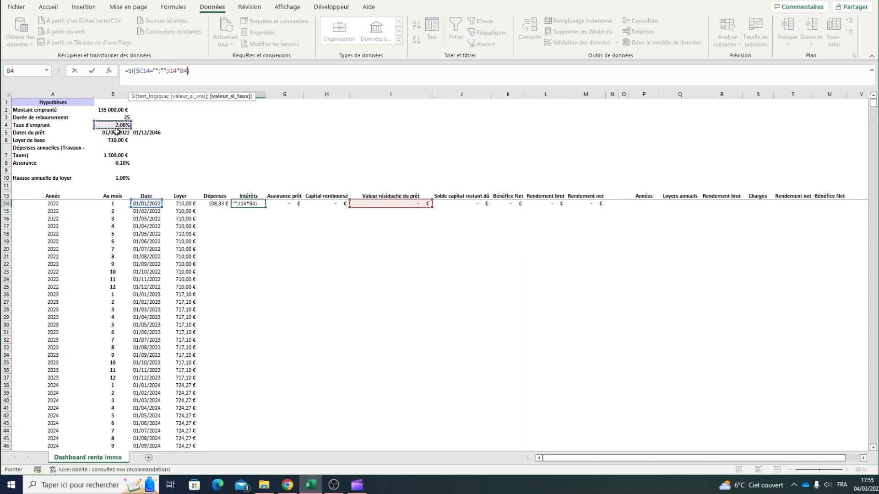
text(/12)
key(Return)
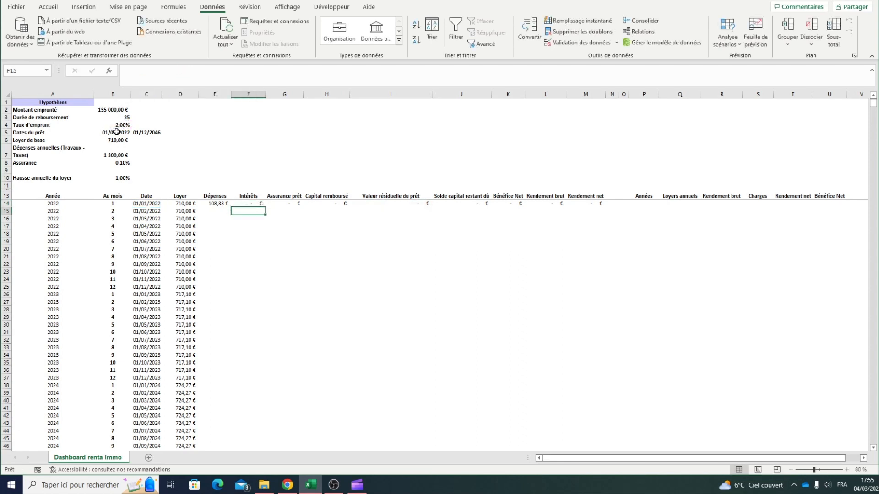
Step: Complete the Assurance prêt formula in G14 with the residual loan value times the insurance rate, I14*B8
key(Up)
key(Right)
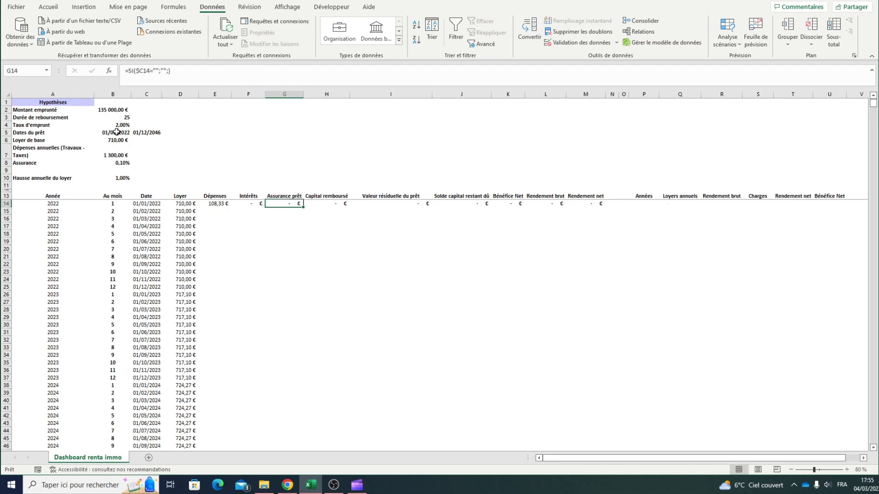
click(170, 73)
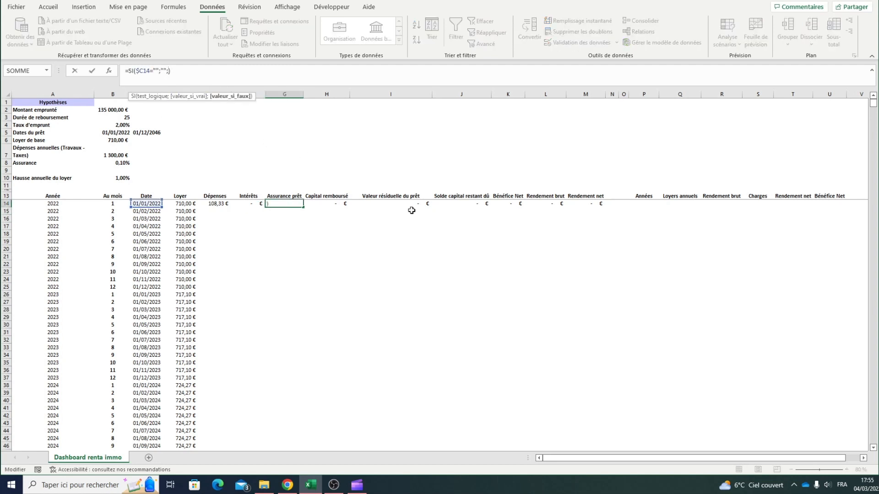
click(393, 206)
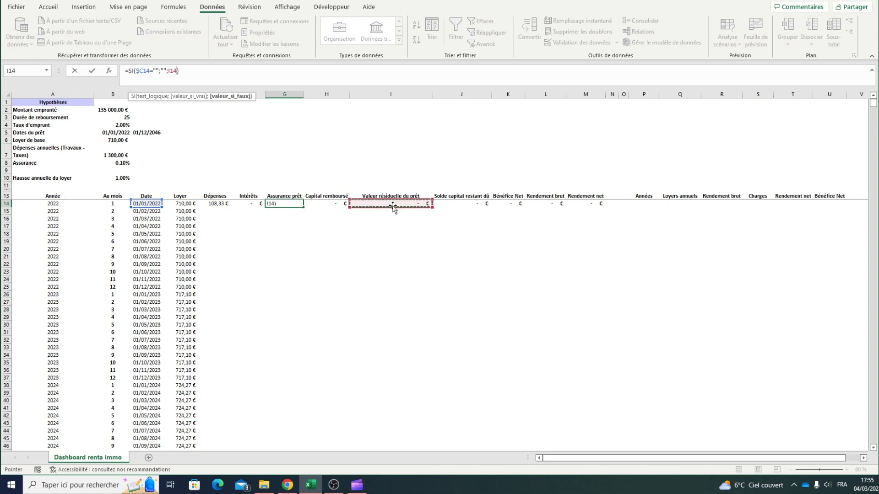
text(*)
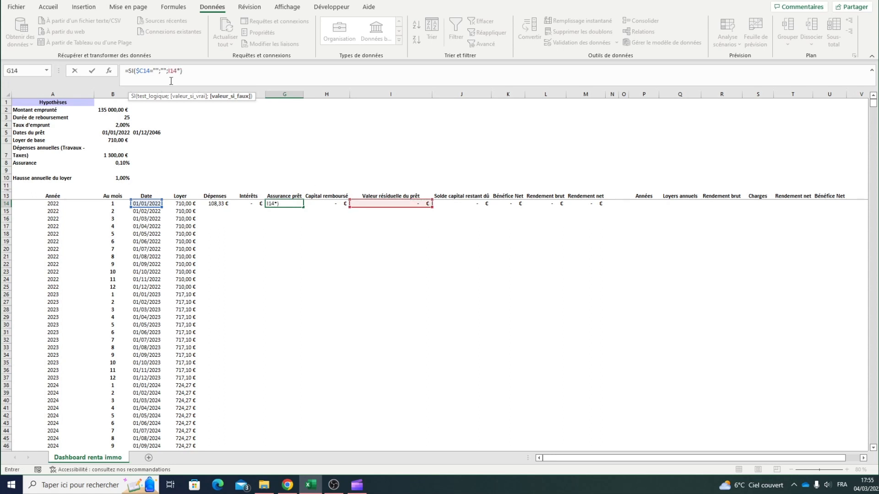
click(111, 163)
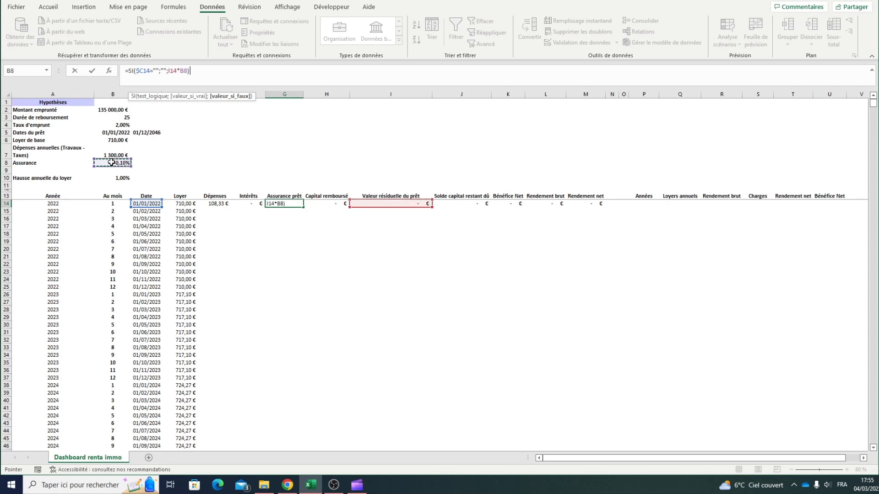
text())
key(Return)
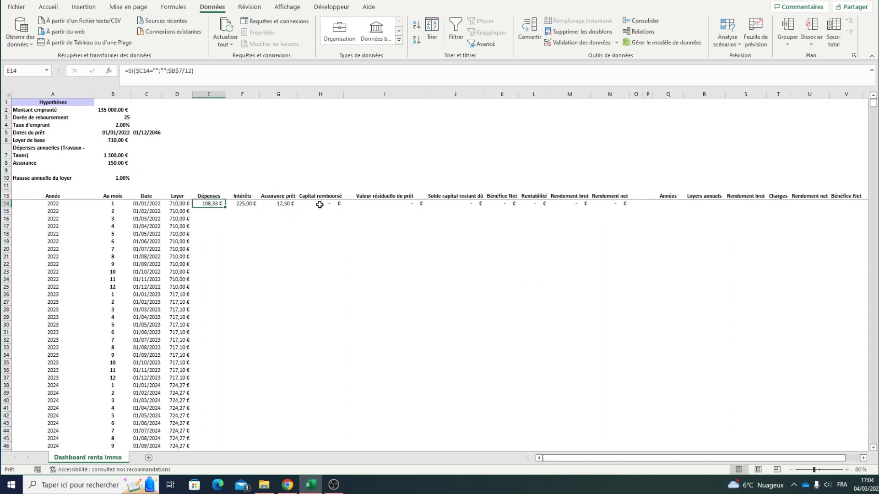
Step: Complete the Capital remboursé formula in H14 with the loan amount spread over the term in months, $B$2/$B$3/12
click(320, 203)
click(168, 71)
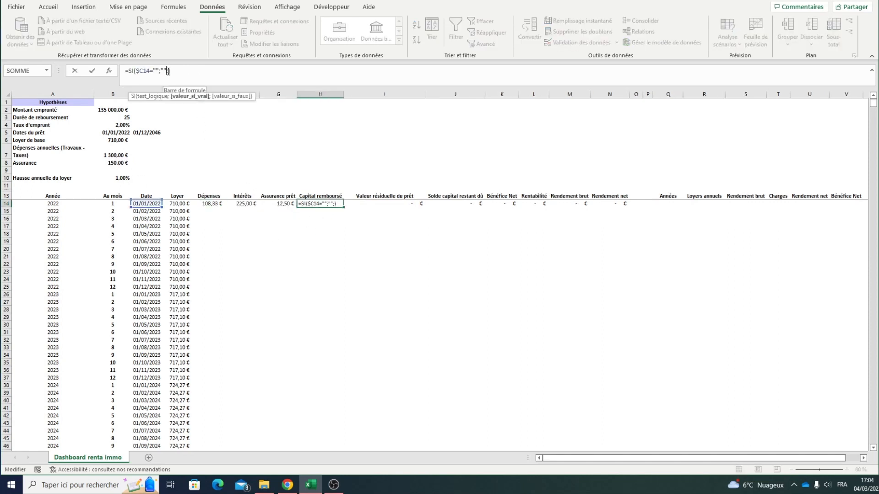
click(169, 73)
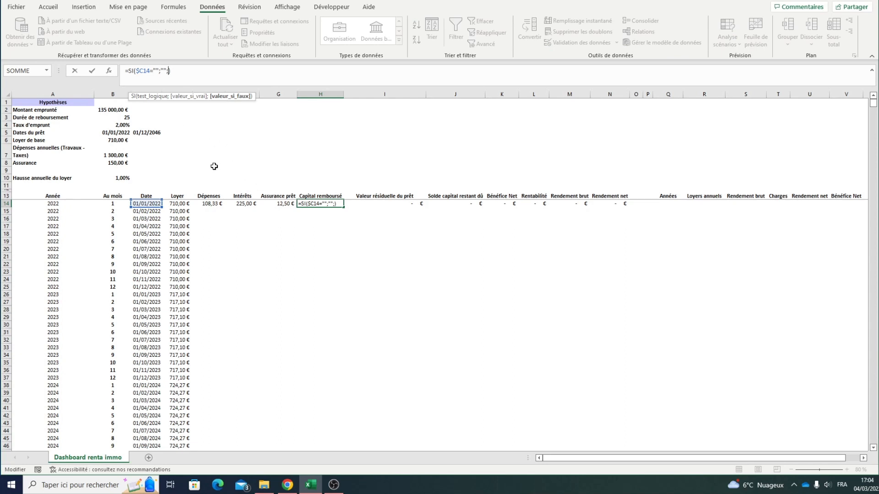
click(115, 110)
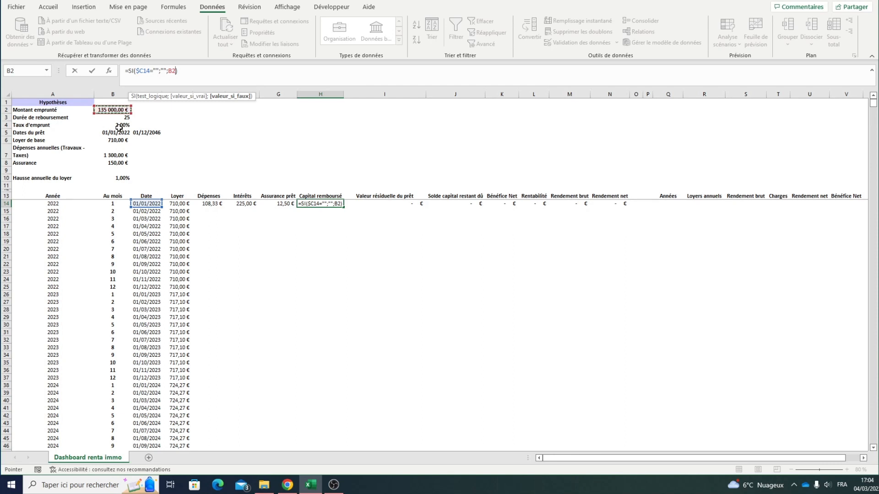
key(F4)
text(/)
click(115, 119)
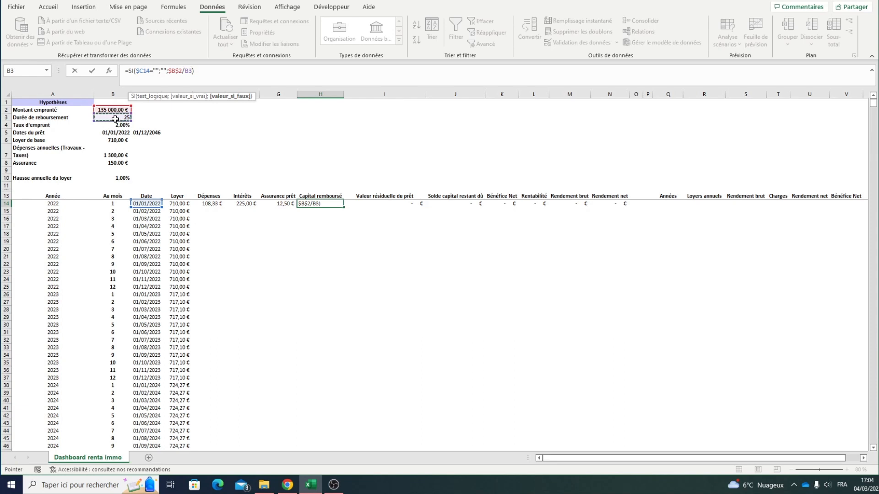
key(F4)
text(/12)
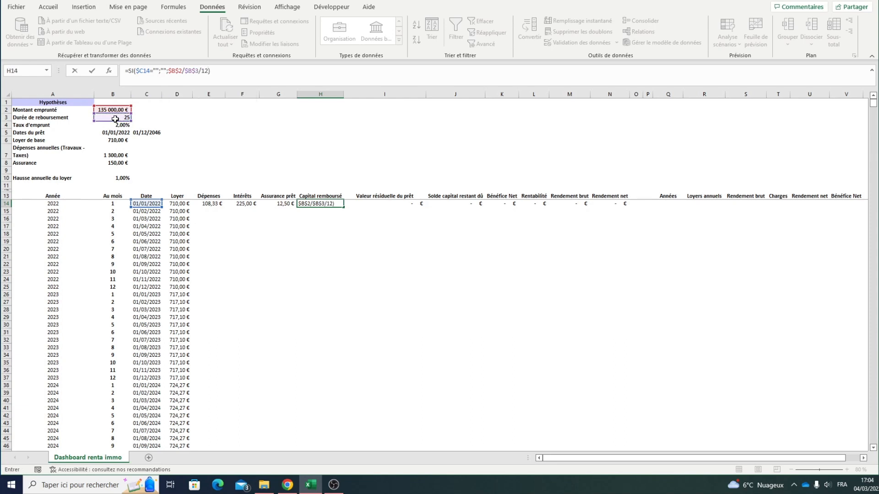
key(Return)
click(317, 204)
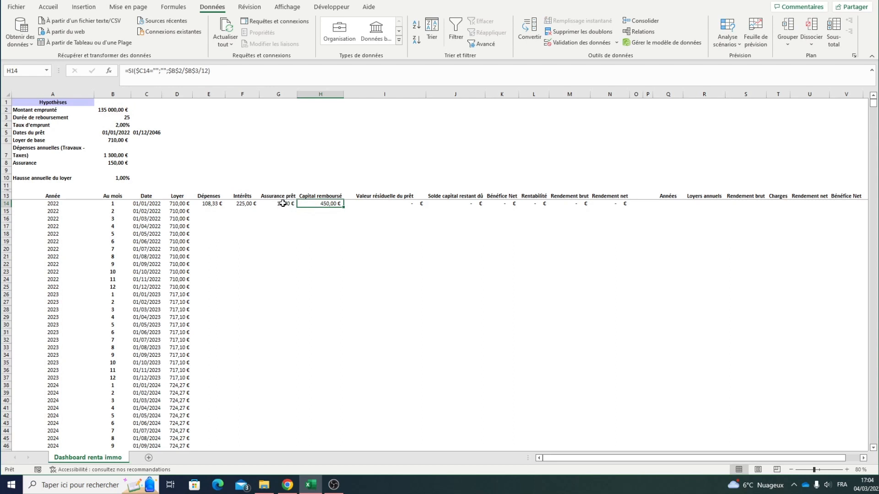
Step: Complete the Valeur résiduelle du prêt formula in I14 with a reference to the borrowed amount, B2
click(378, 205)
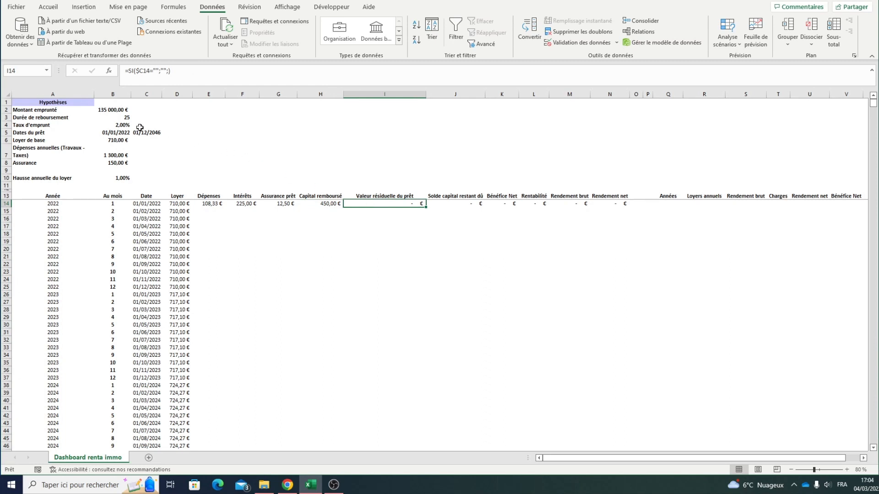
click(160, 74)
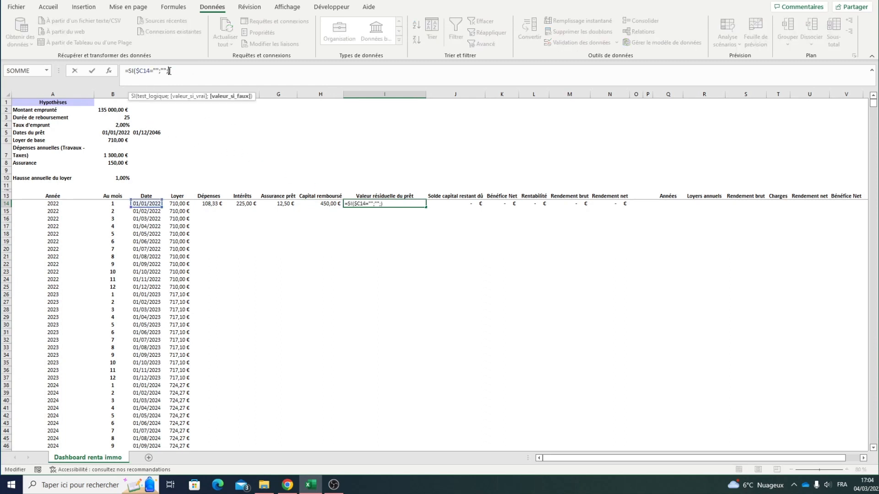
click(118, 110)
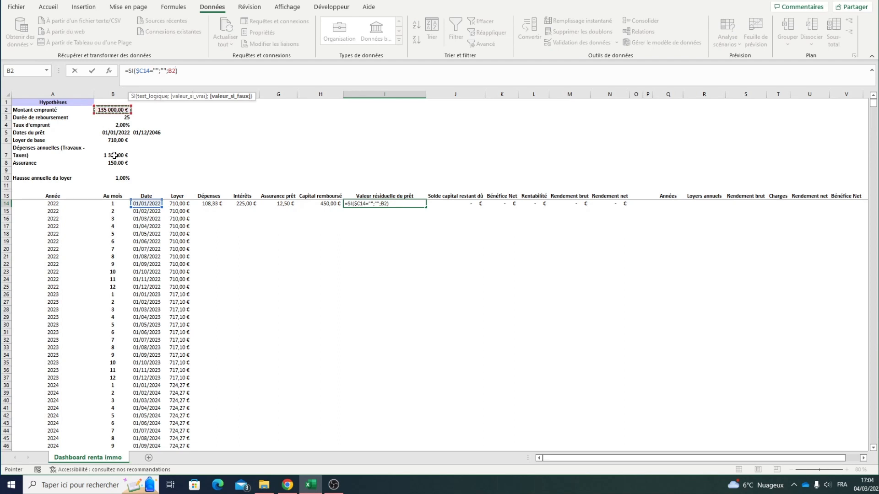
key(Return)
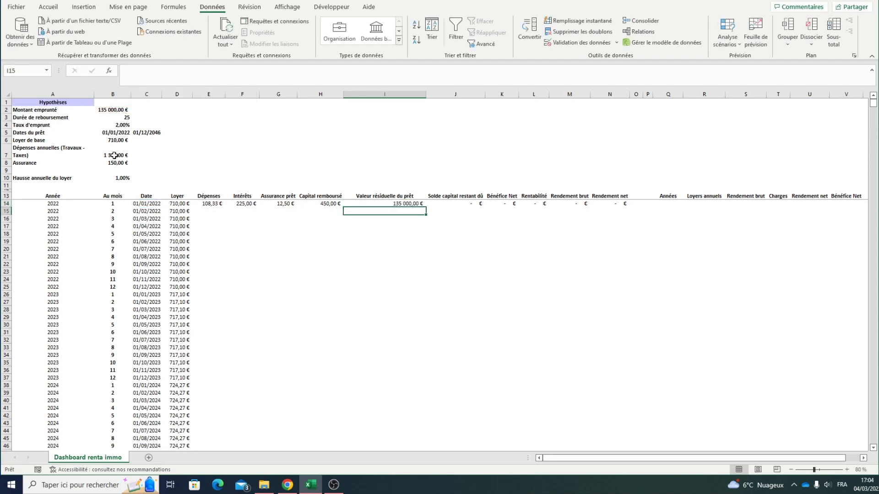
Step: Complete the Solde capital restant dû formula in J14 with residual loan value minus repaid capital, I14-H14
click(448, 204)
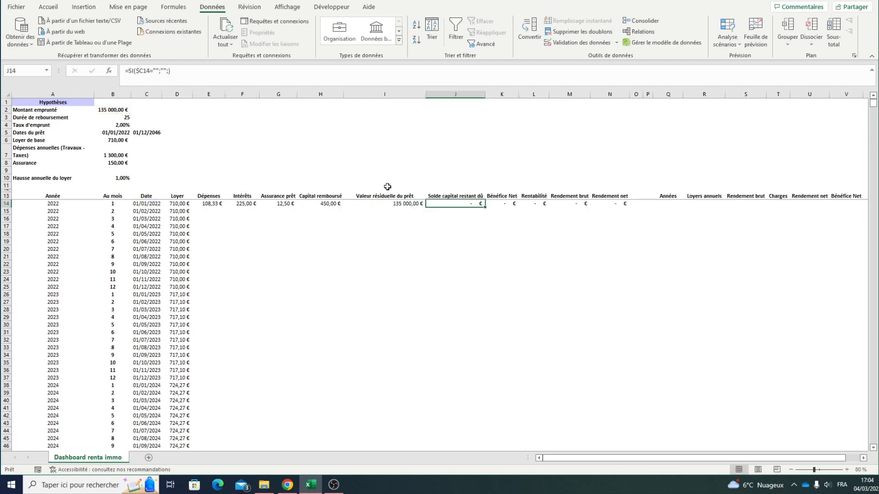
click(177, 74)
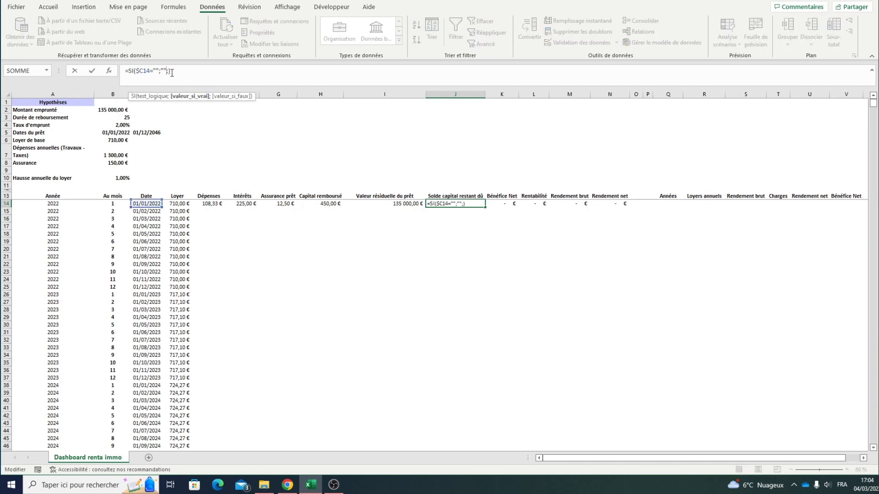
click(409, 202)
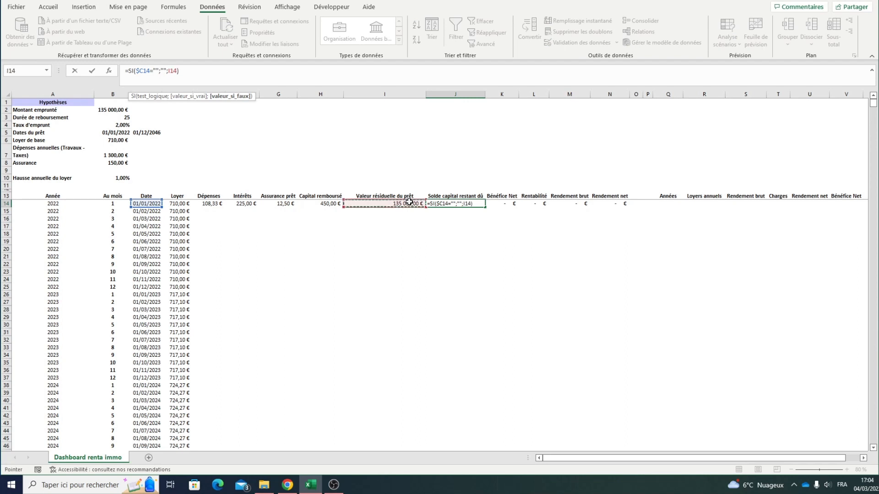
text(-)
click(328, 203)
key(Return)
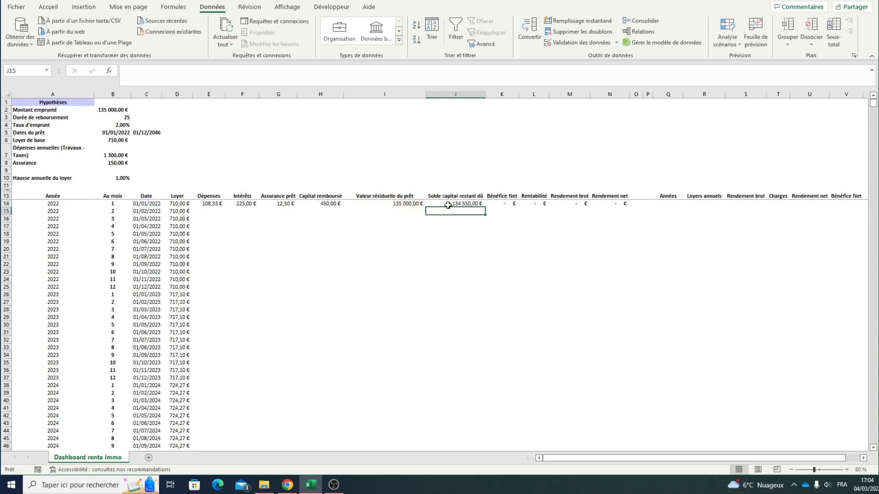
Step: Complete the Bénéfice Net formula in K14 with rent minus all monthly costs and repaid capital, D14-SOMME(E14:H14)
click(505, 204)
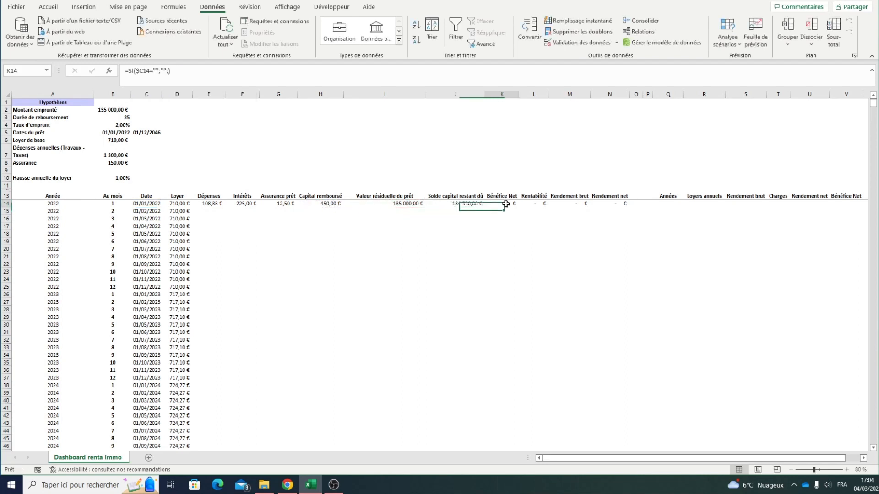
click(169, 73)
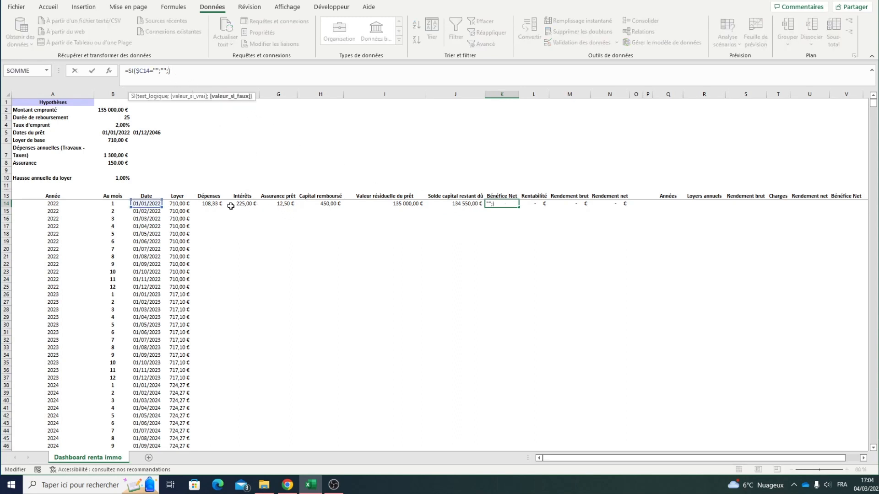
click(180, 203)
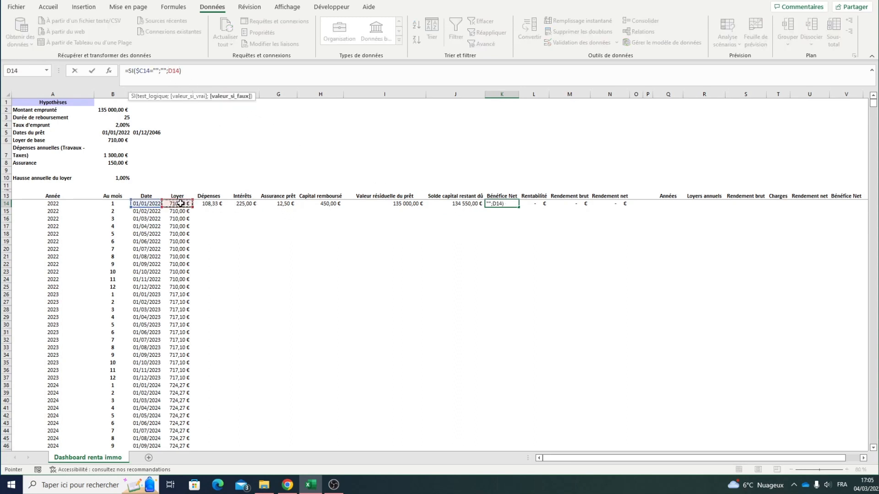
text(-somm)
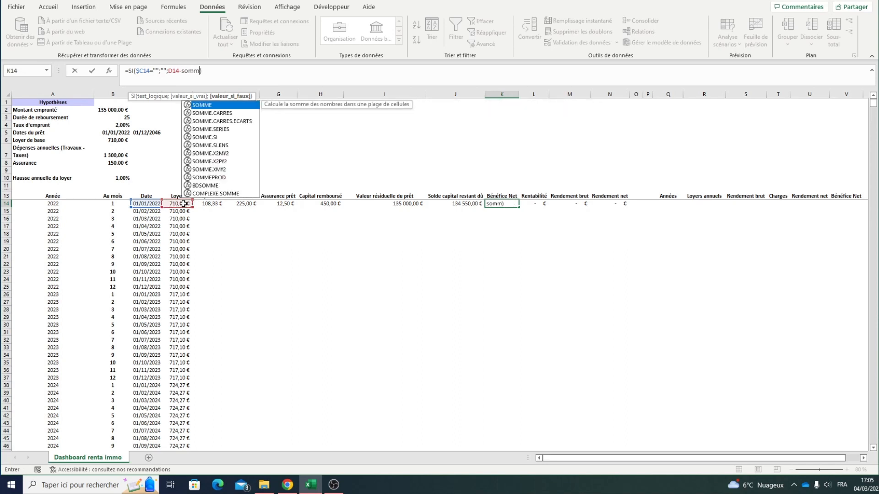
text(e()
drag(215, 203, 277, 204)
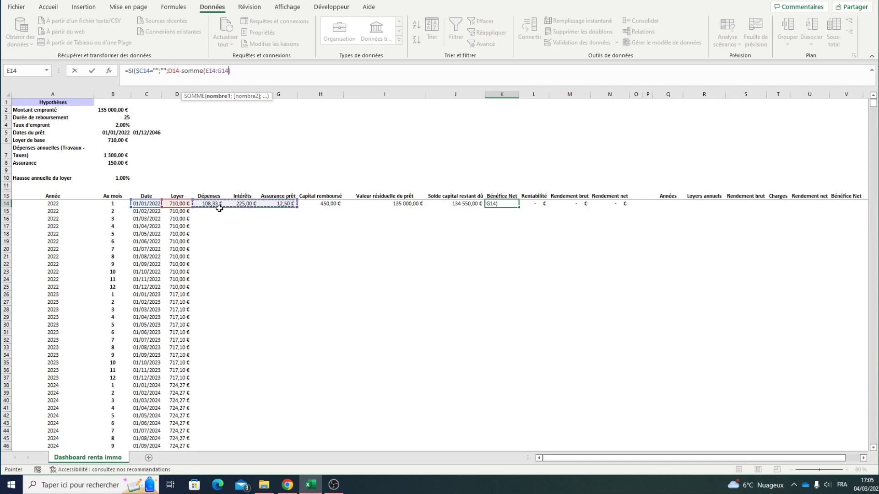
text())
click(224, 70)
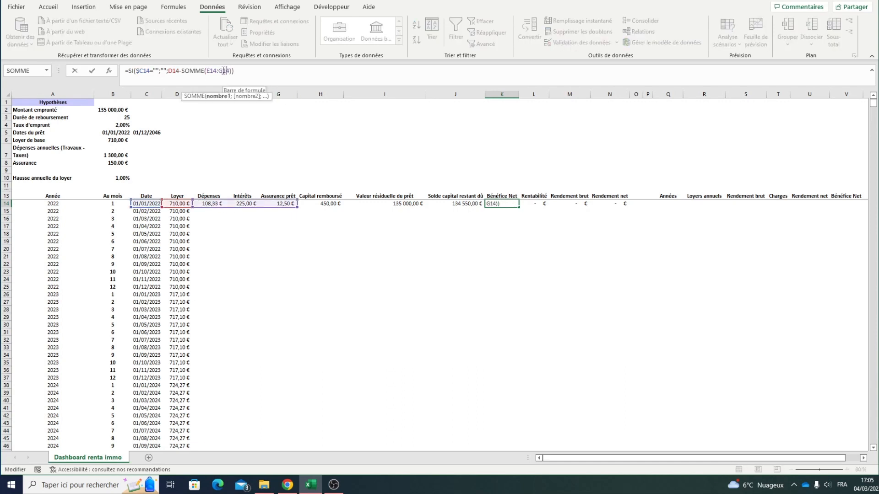
key(BackSpace)
text(h)
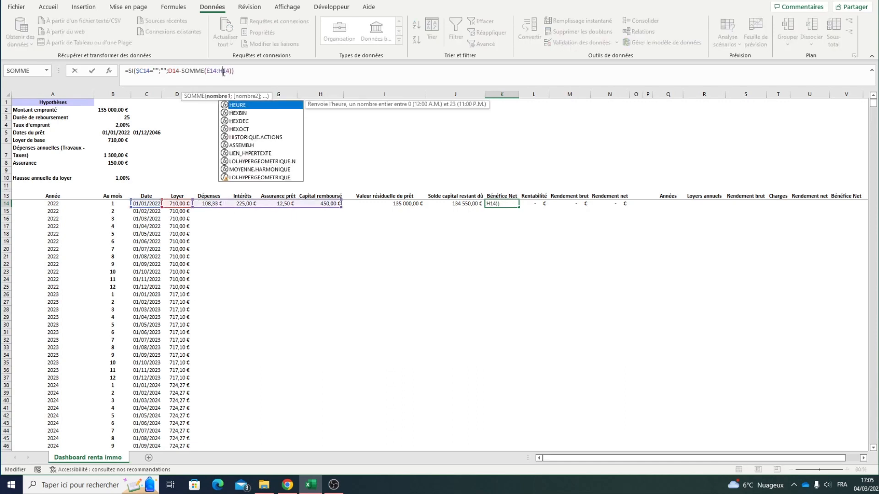
key(Return)
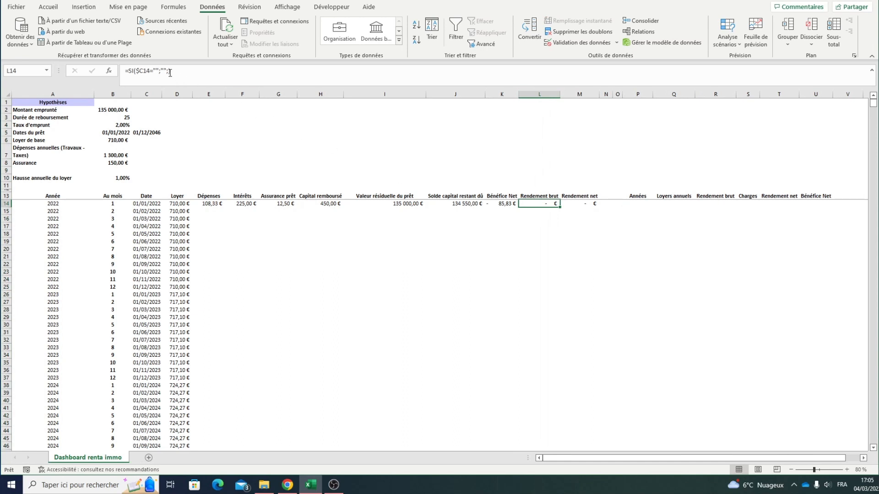
Step: Complete the Rendement brut formula in L14 with rent divided by one twelfth of the borrowed amount, D14/(B2/12)
click(169, 71)
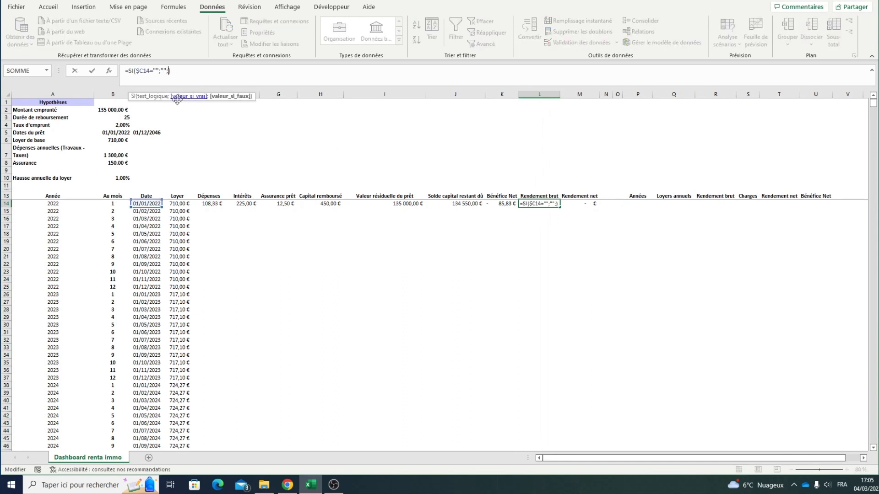
click(181, 204)
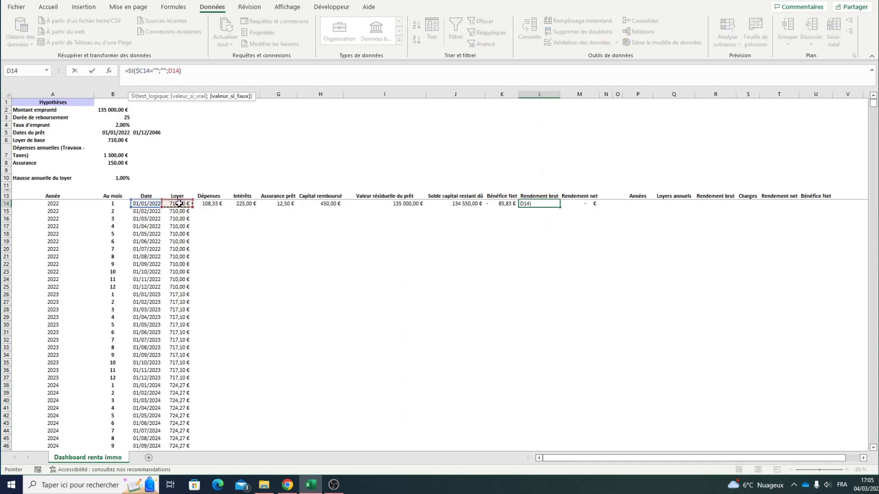
text(/()
click(107, 111)
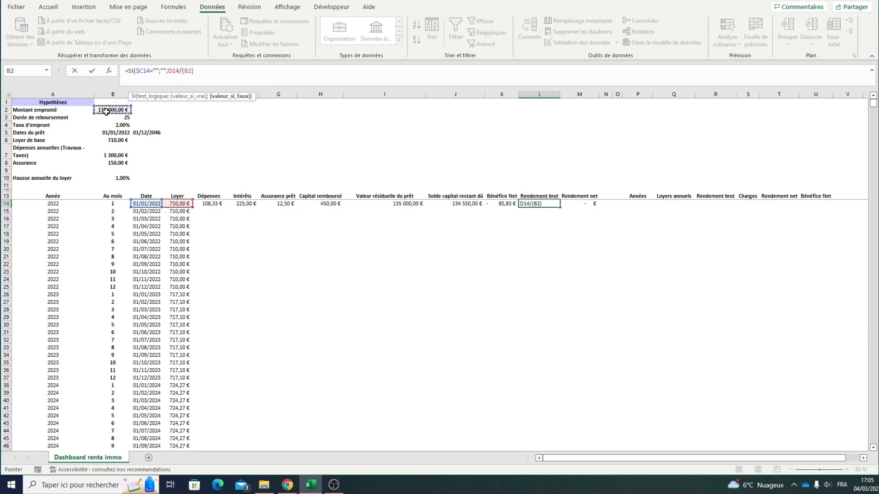
text(/12)
key(Return)
Step: Format the Rendement brut cell L14 as a percentage with two decimals
click(536, 203)
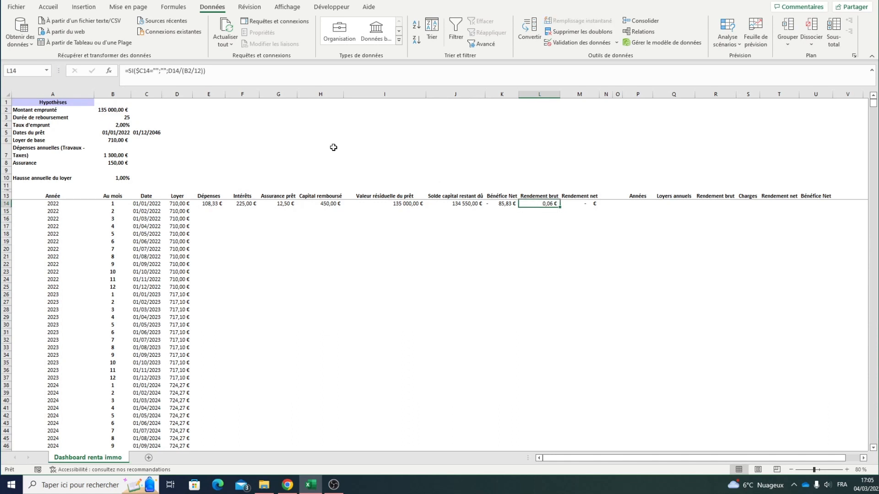
key(alt+l)
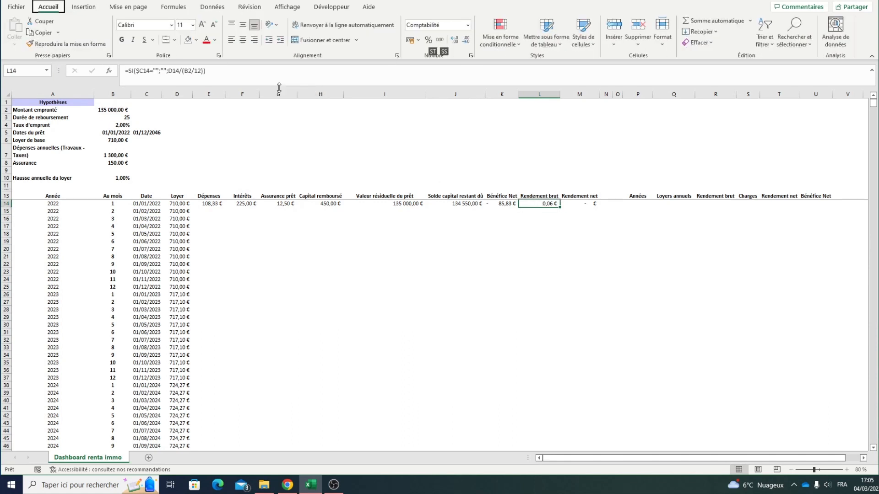
key(p)
key(alt+l)
key(0)
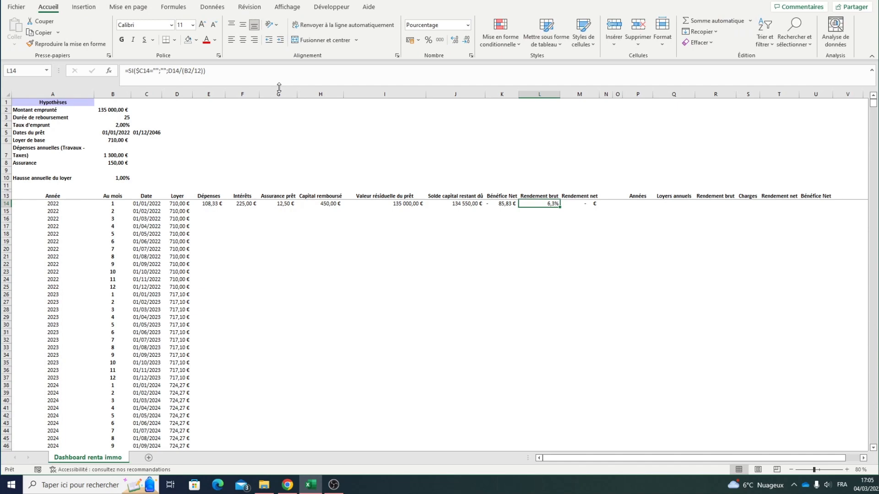
key(alt+l)
key(0)
Step: Complete the Rendement net formula in M14 with rent minus expenses over the monthly loan amount, (D14-SOMME(E14))/($B$2/12)
click(575, 205)
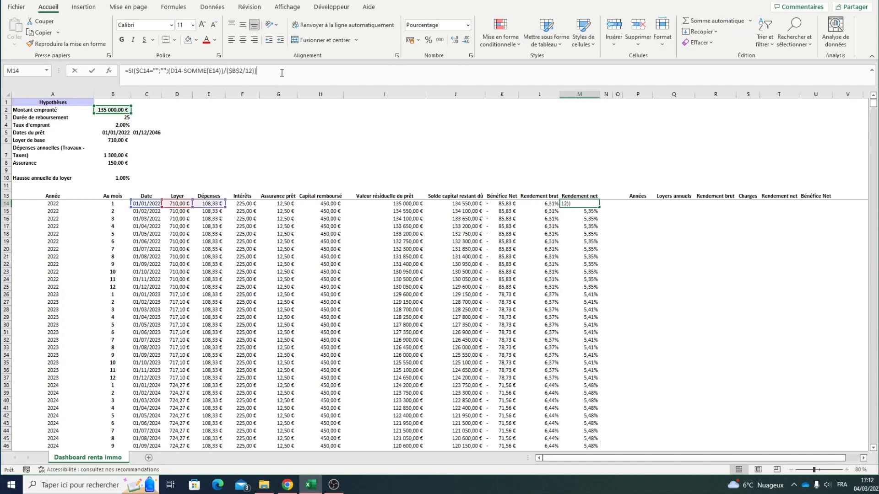
click(282, 73)
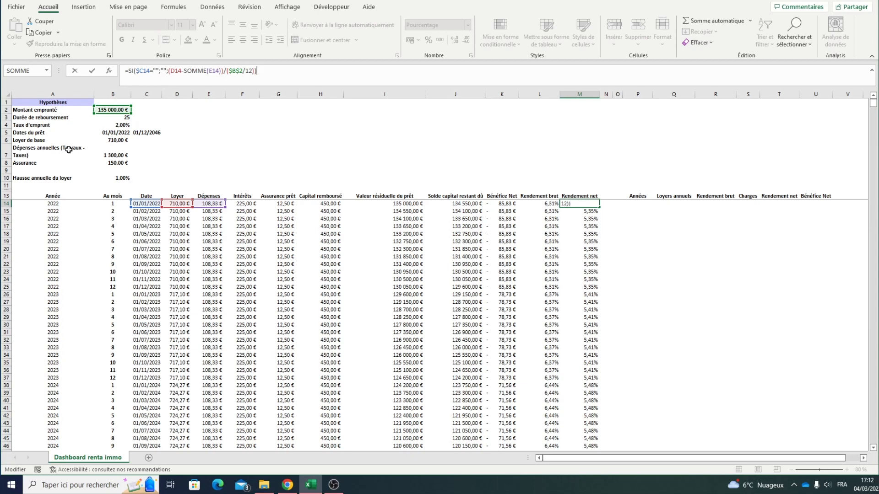
key(ctrl+Return)
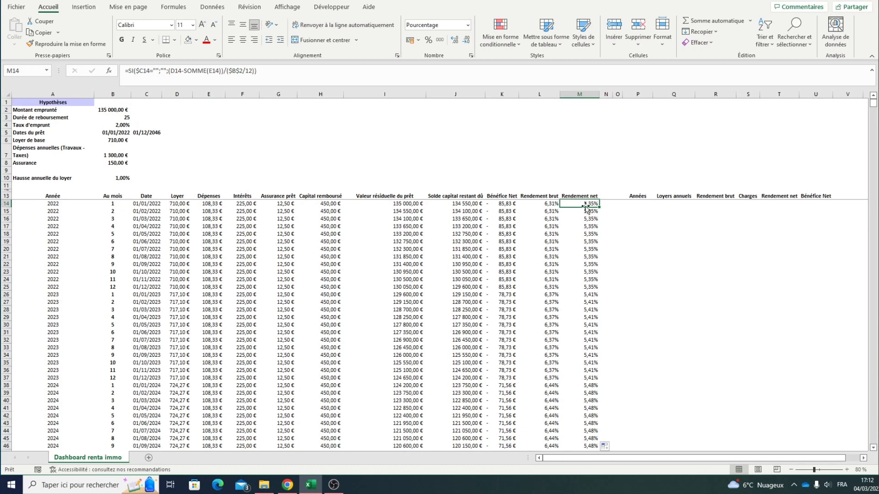
Step: Enter the first year under Années in P14 as the year of the loan start date, ANNEE(B5)
click(634, 205)
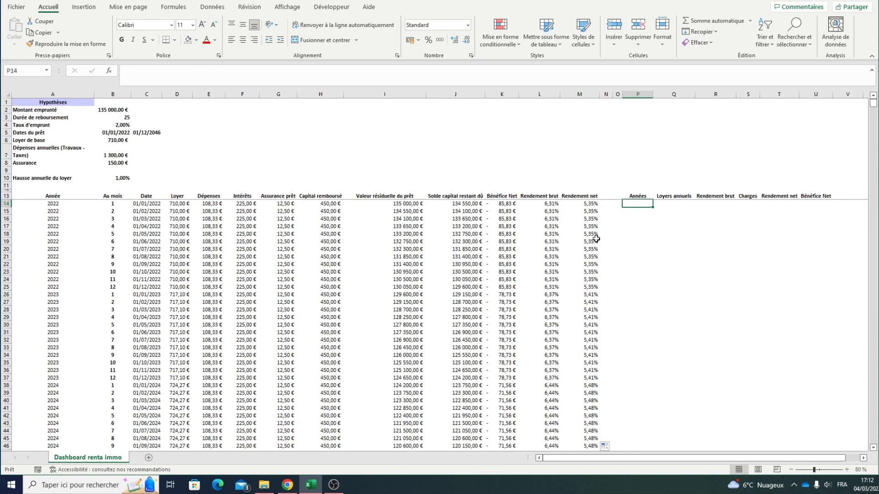
text(+)
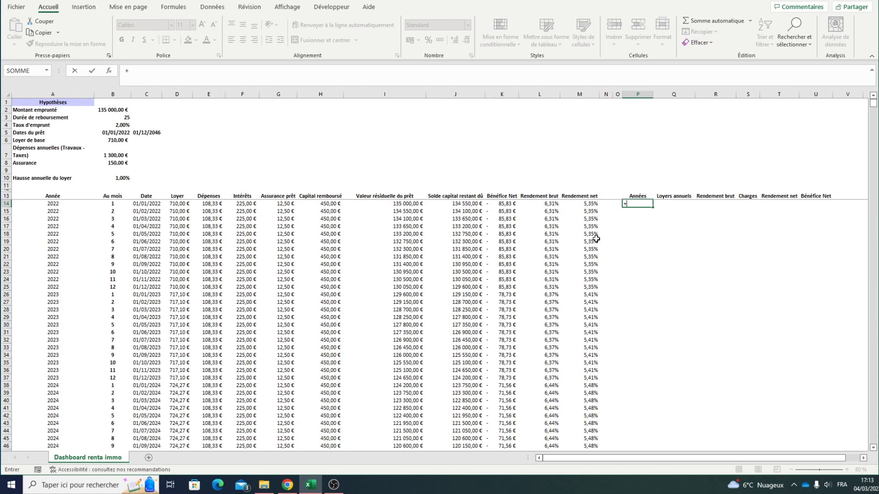
text(annee)
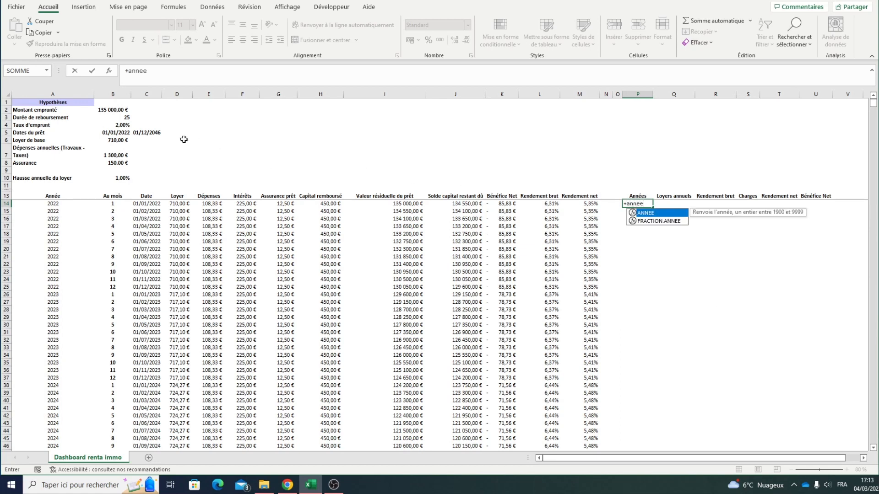
text(()
click(110, 132)
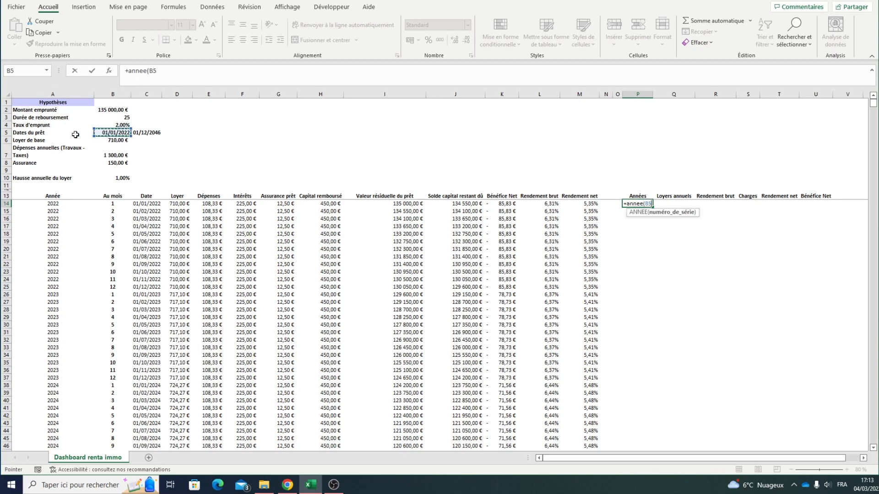
key(Return)
click(642, 203)
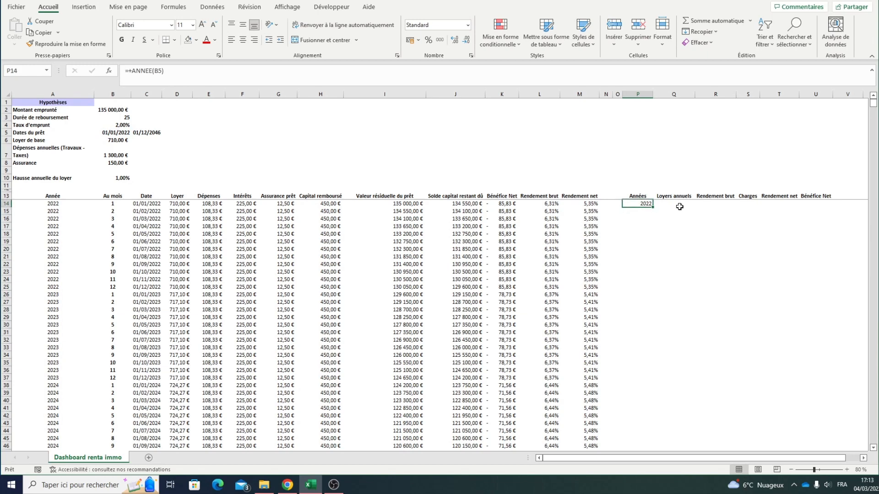
Step: Begin the Loyers annuels formula in Q14 with a SI test that returns blank when P14 is empty
click(680, 206)
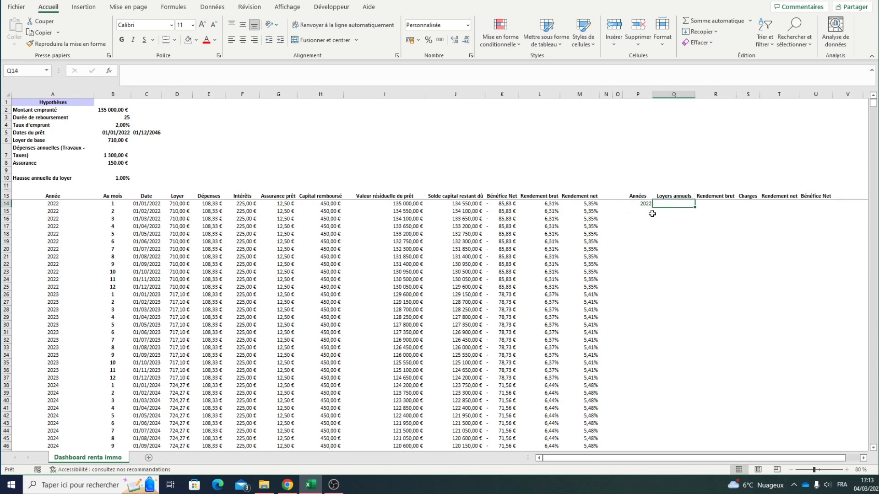
text(=)
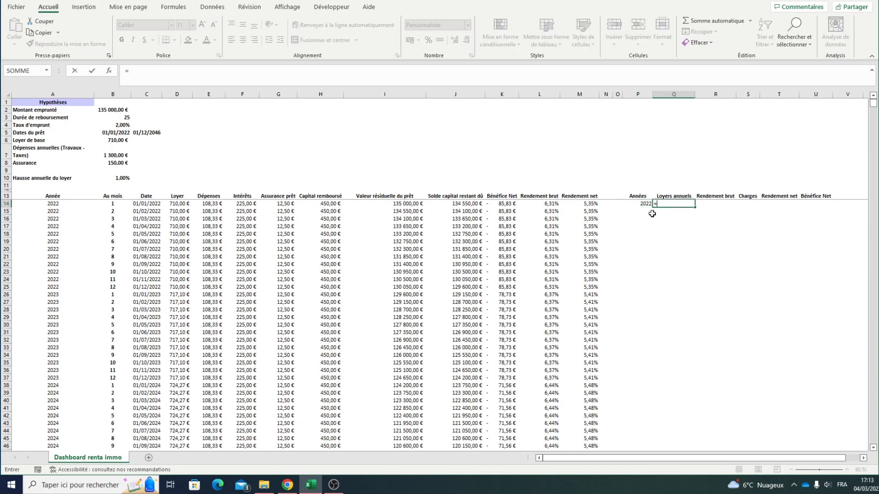
text(si()
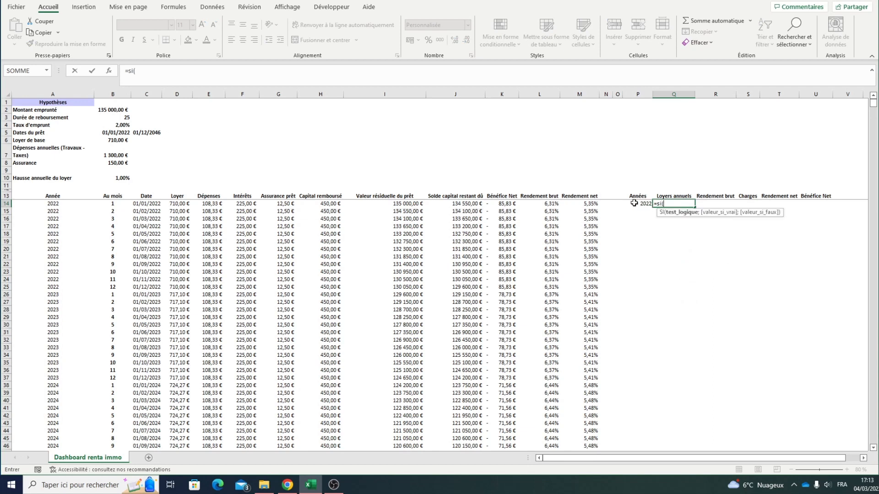
click(633, 203)
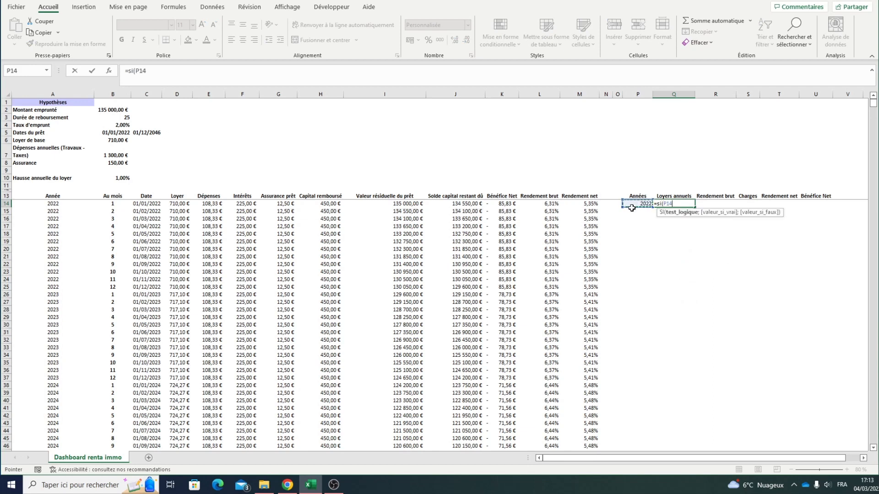
text(="";"";)
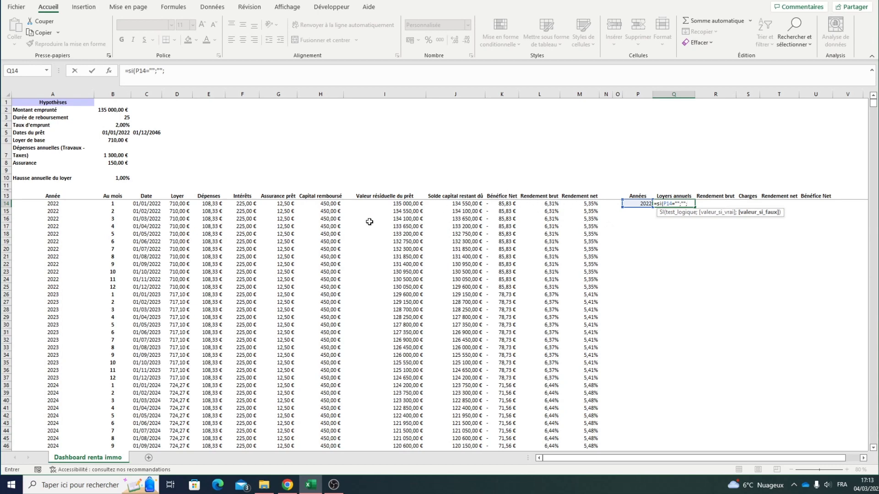
Step: Complete the Q14 formula by summing the monthly rents for the year, SOMME.SI(A:A;P14;D:D), accepting the proposed bracket correction
text(somm)
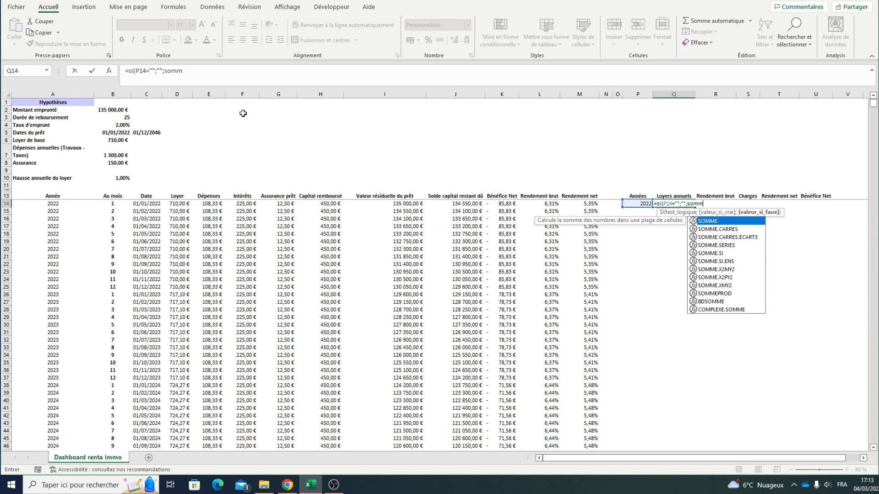
text(e.si()
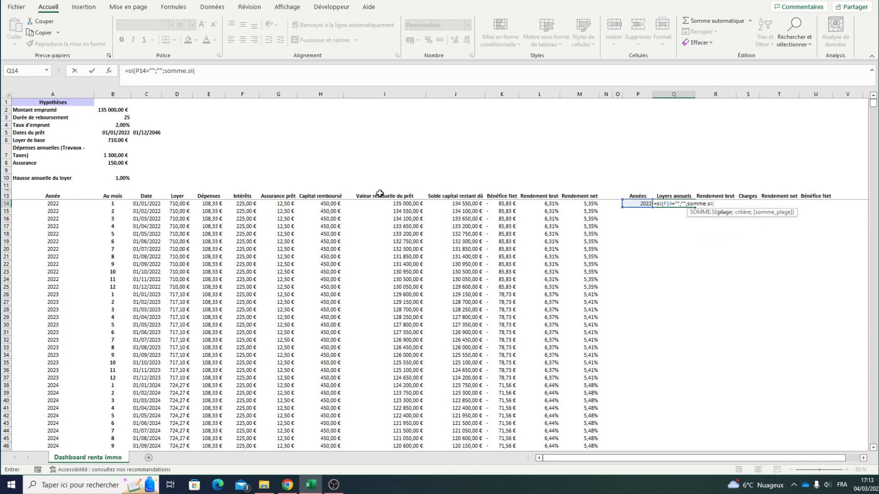
click(59, 91)
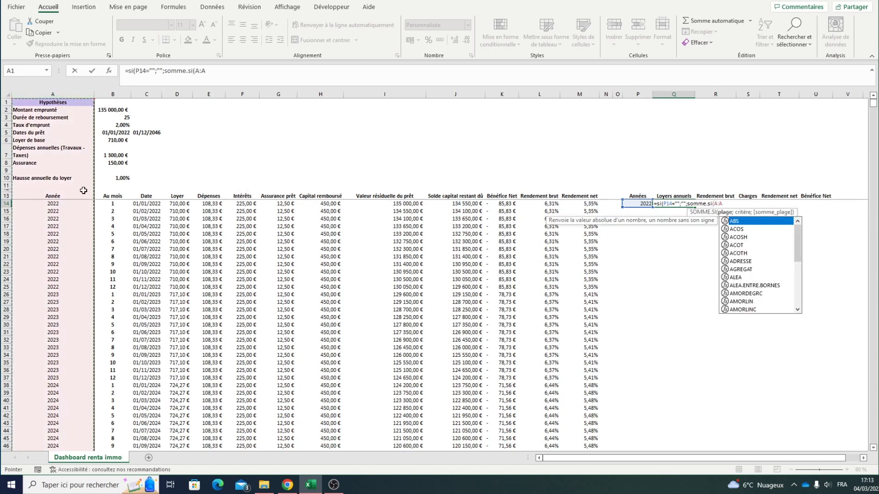
text(;)
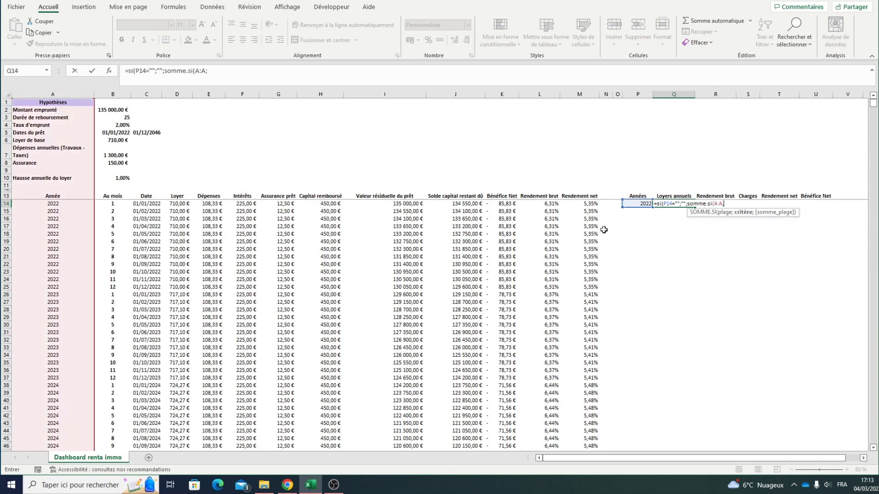
click(638, 205)
text(;)
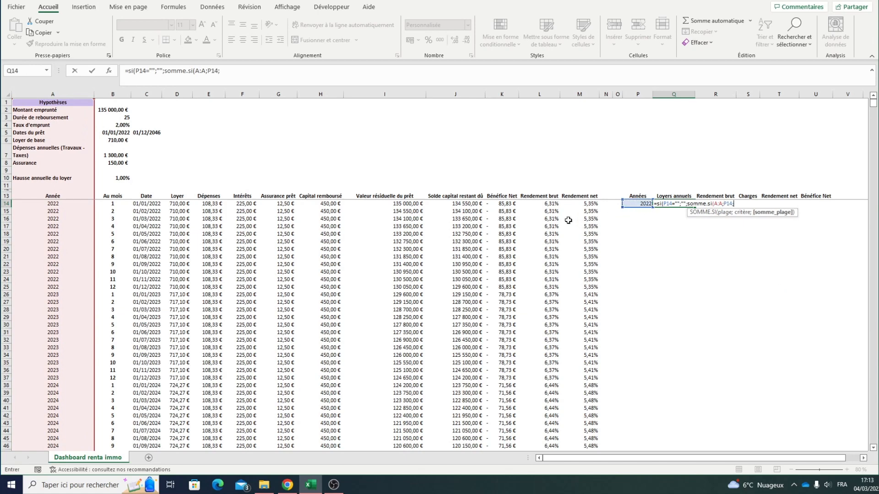
click(177, 95)
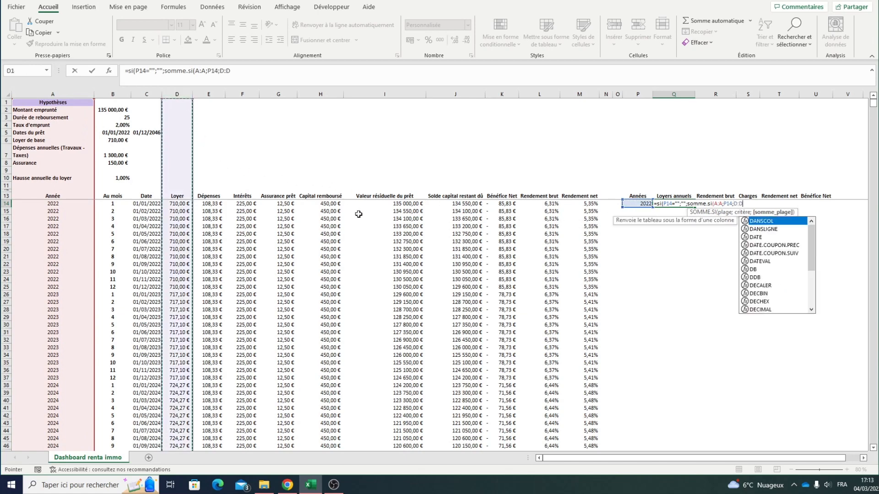
text())
key(Return)
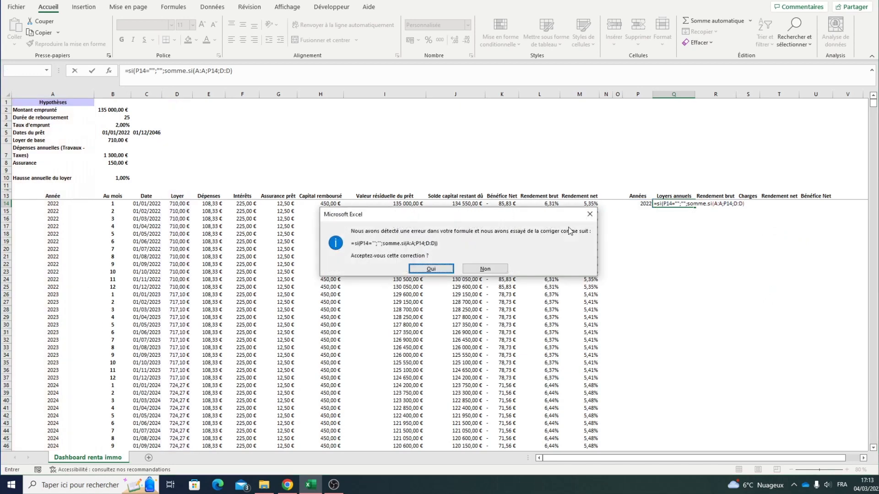
key(Return)
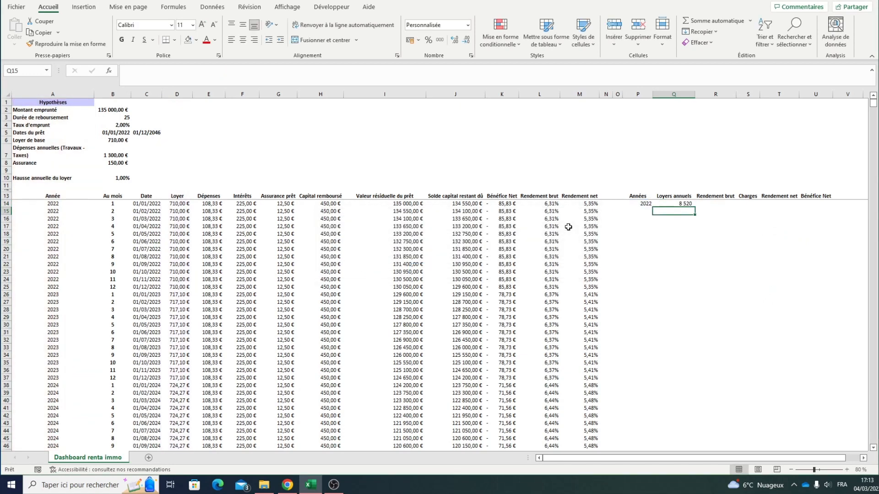
Step: Begin the next-year formula in P15 with a SI test returning blank when P14+1 exceeds the loan end year, ANNEE(C5)
click(639, 205)
click(638, 211)
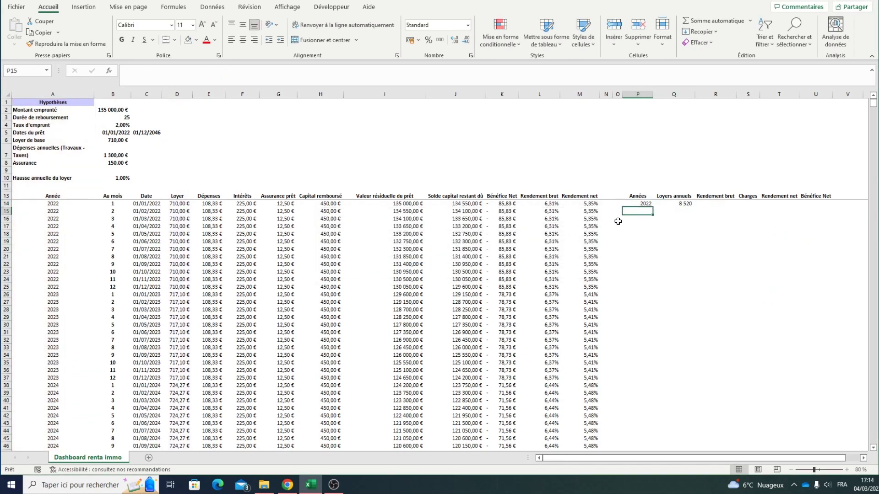
text(=)
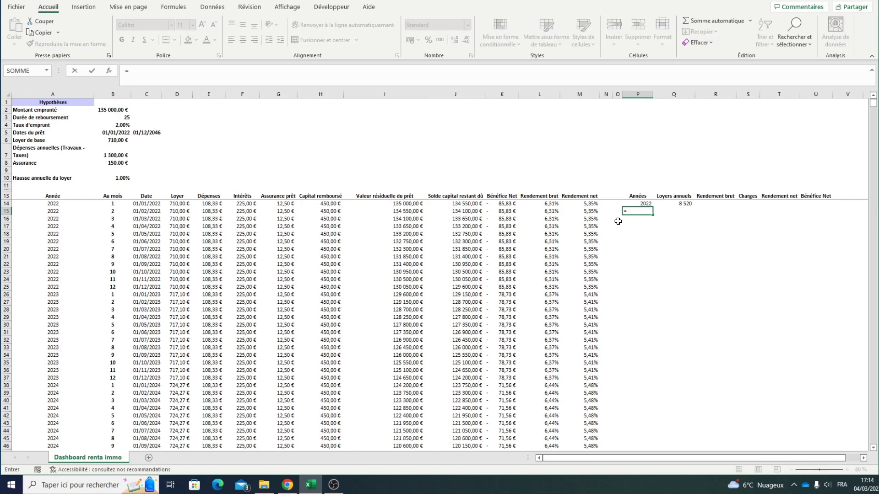
text(si()
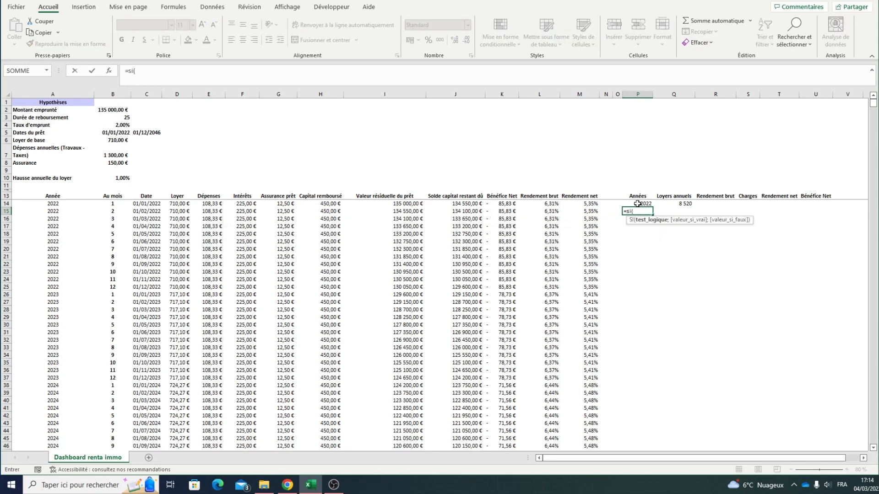
click(637, 203)
text(+1)
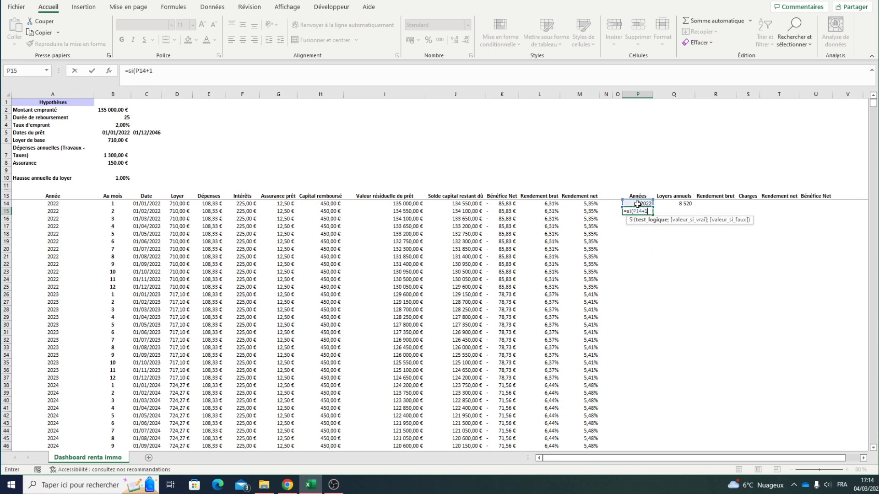
click(174, 80)
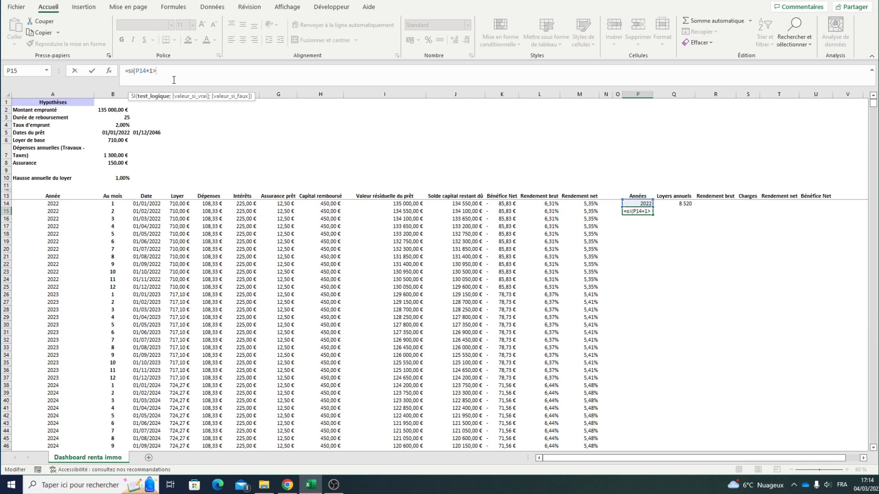
text(>anne)
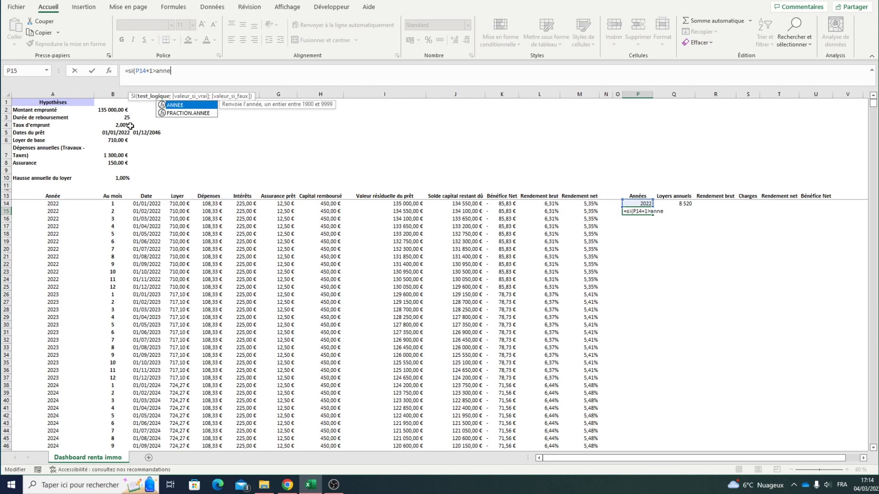
text(e()
click(152, 134)
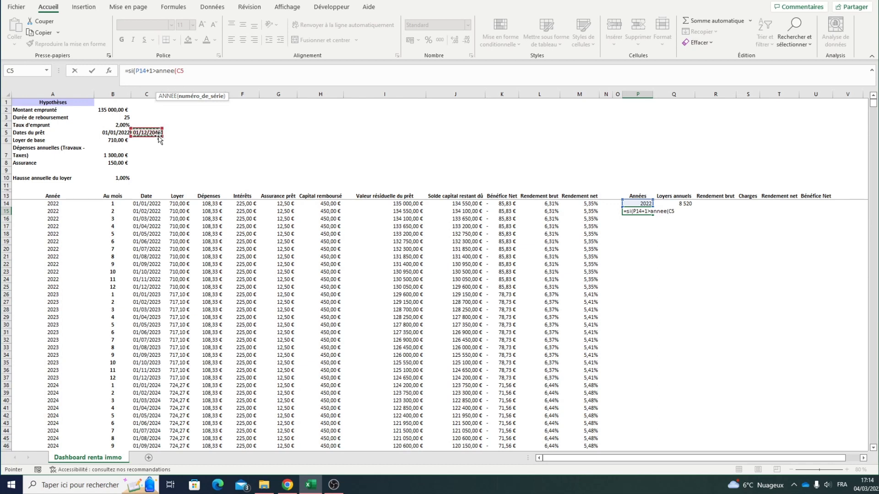
text();"";)
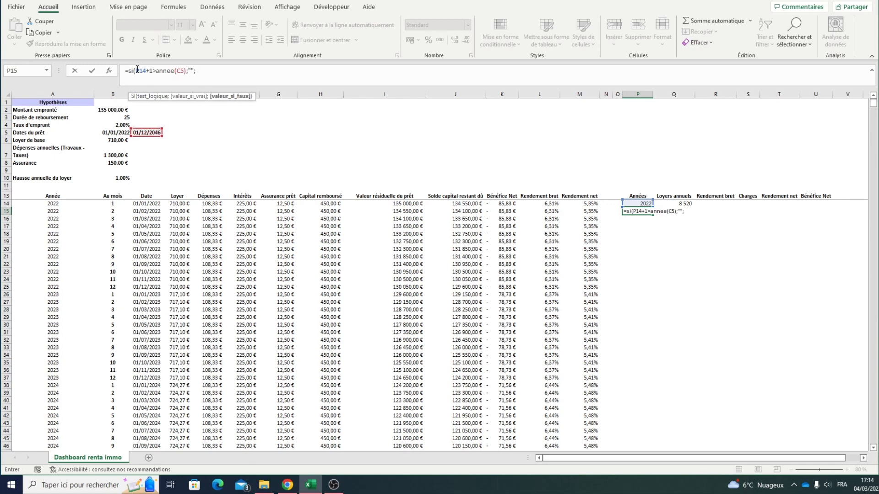
Step: Complete the P15 year formula with a copy of P14+1 as the value when the test is false
drag(138, 71, 152, 71)
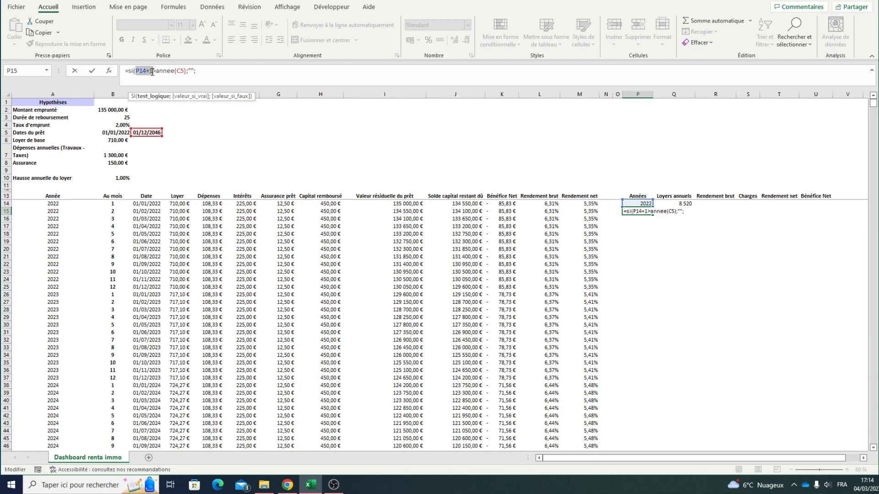
key(ctrl+c)
click(214, 76)
key(ctrl+v)
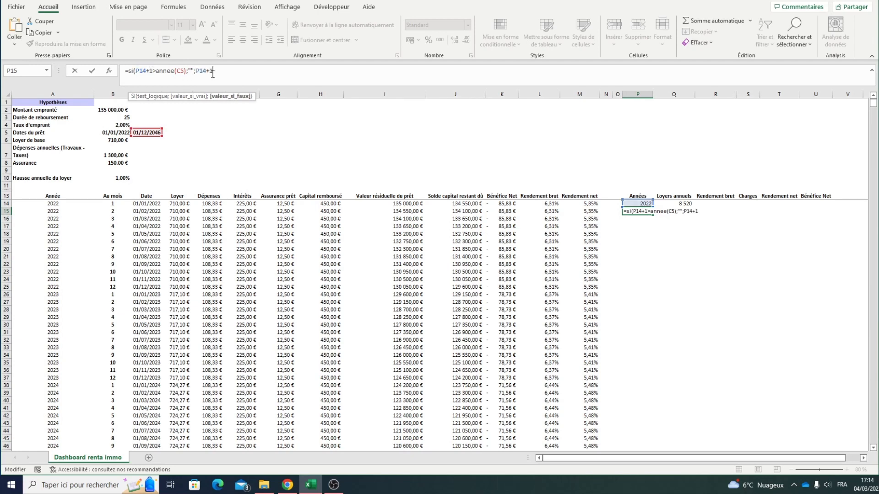
key(Return)
click(641, 211)
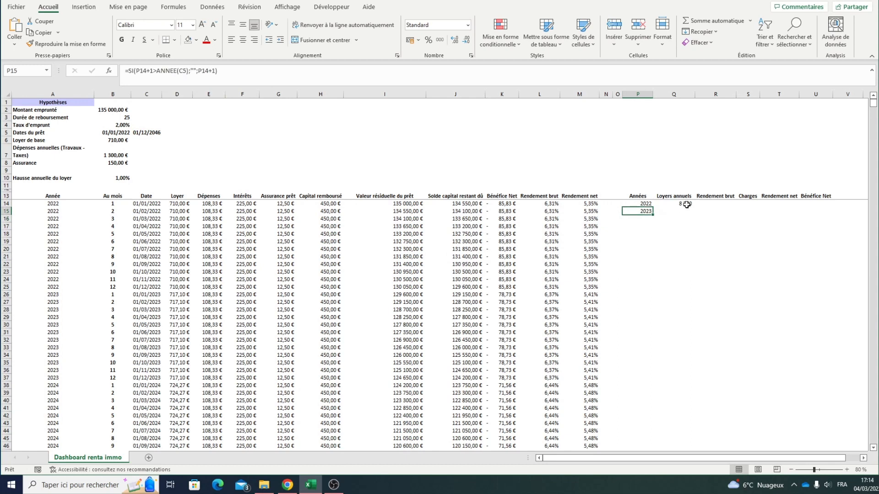
Step: Fill the P15 year formula, with its relative C5 reference, down the Années column to at least row 46
click(685, 205)
click(645, 211)
drag(652, 214, 650, 449)
Step: Make the loan end date reference in the P15 year formula absolute as $C$5
click(634, 213)
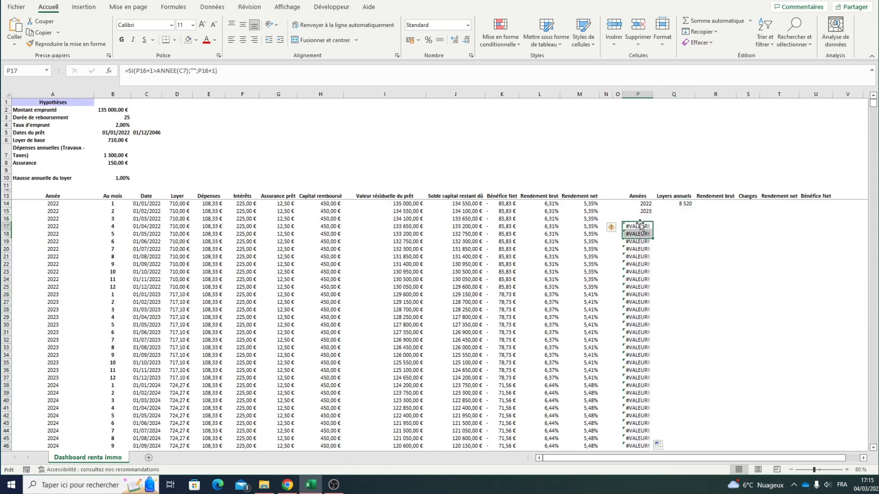
click(216, 72)
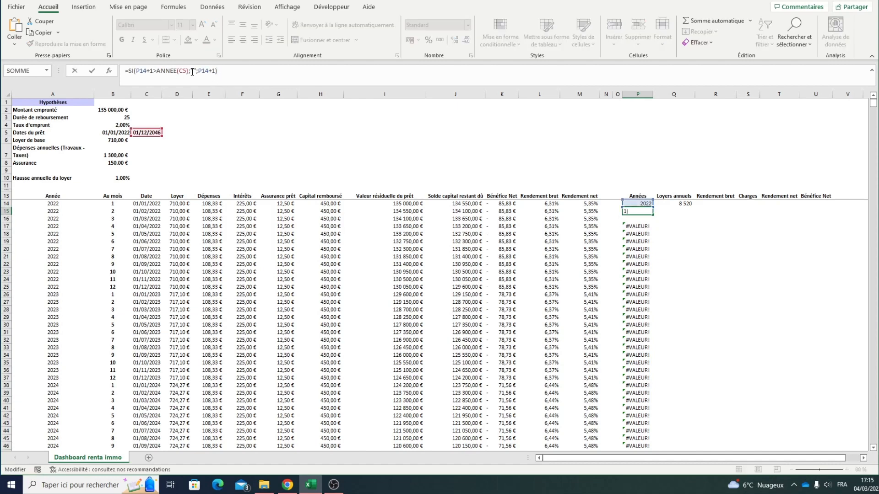
double_click(183, 70)
key(Return)
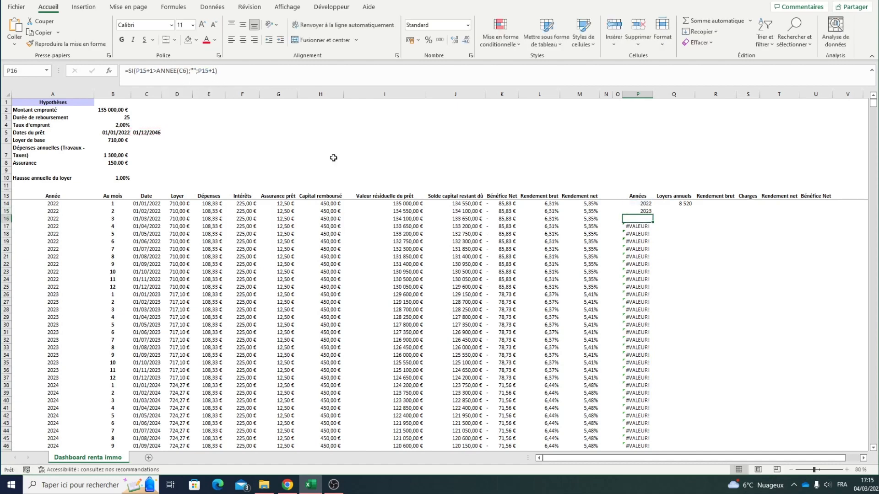
Step: Fill the corrected P15 year formula with $C$5 down the Années column over the error cells
click(644, 213)
click(655, 217)
click(649, 212)
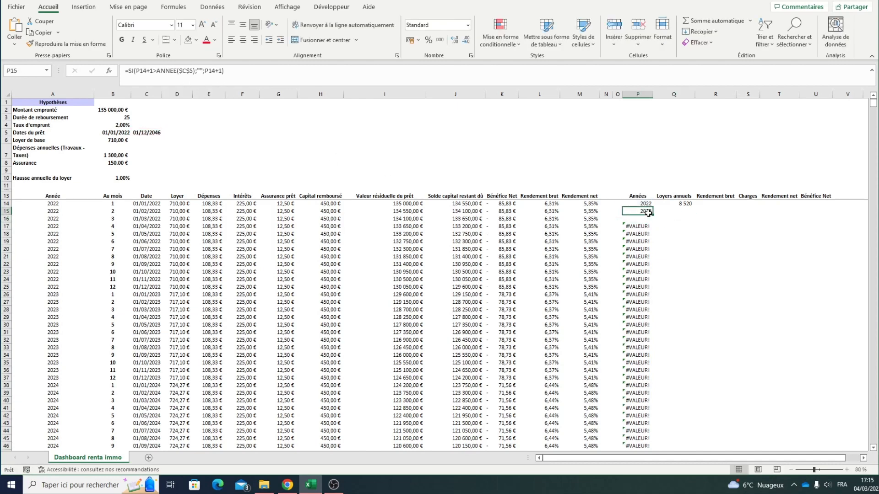
double_click(653, 214)
Step: Wrap the P15 year formula in an outer SI that returns "" when P14=""
click(640, 212)
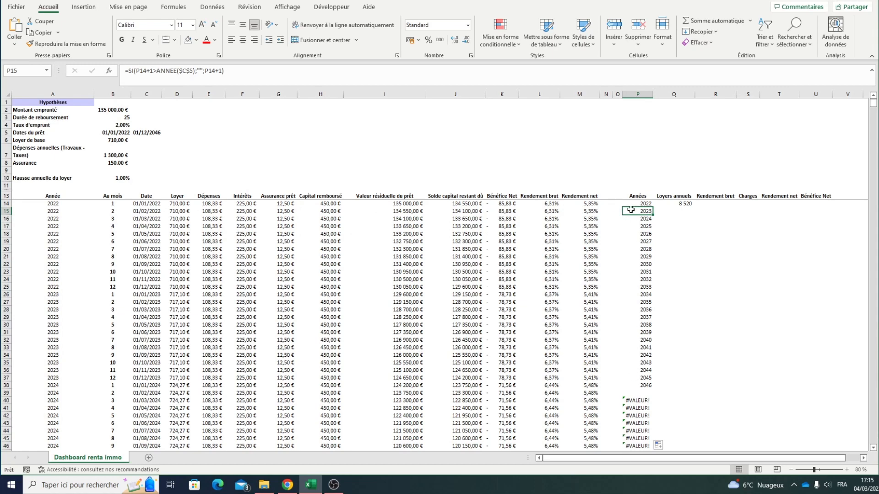
click(128, 71)
text(si()
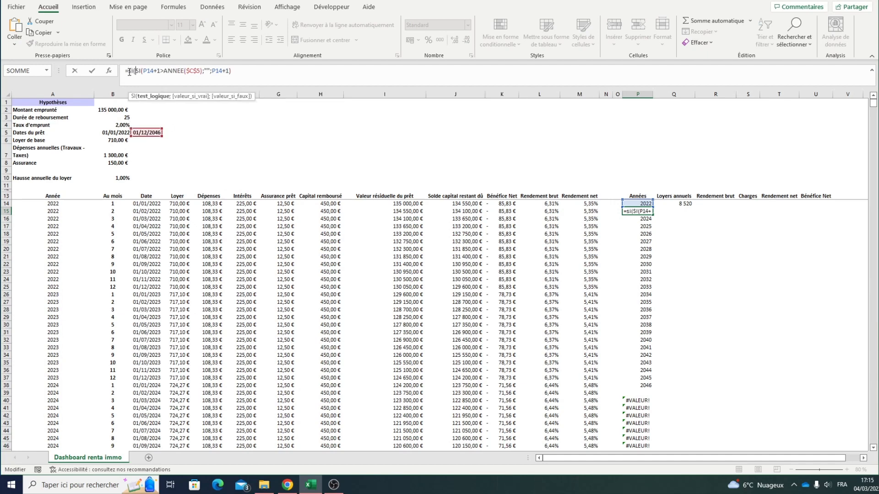
click(640, 204)
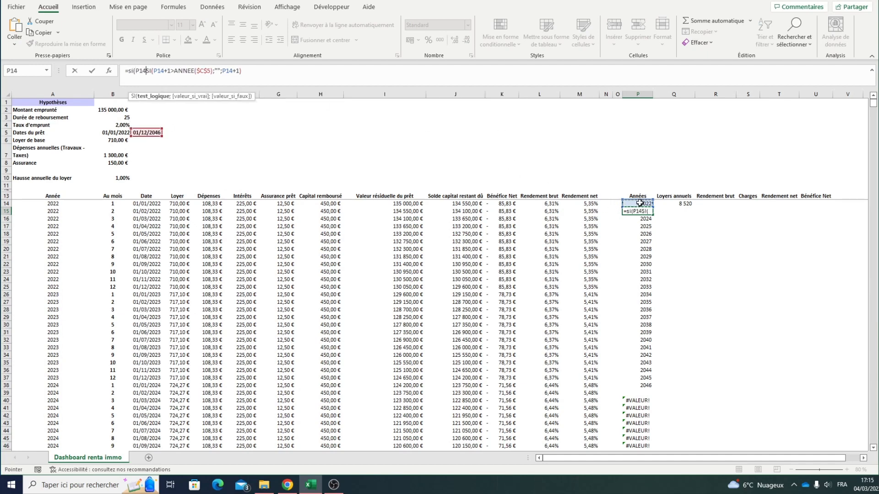
text(="")
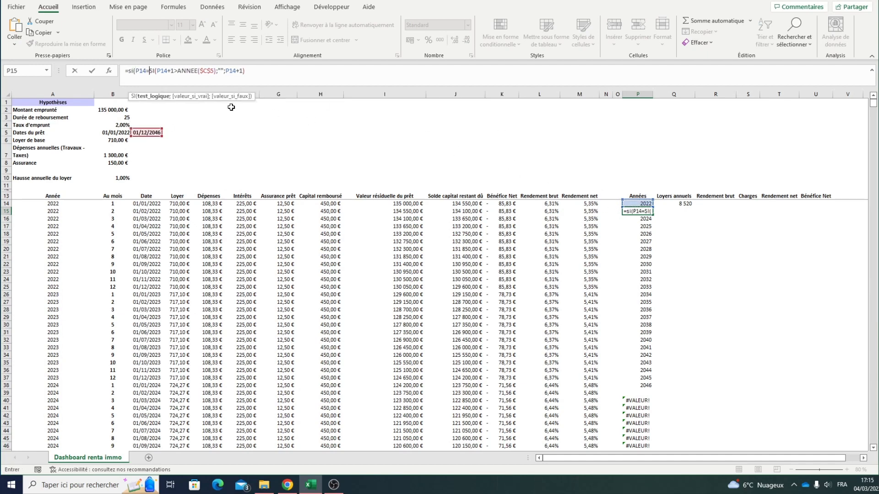
text(;"";)
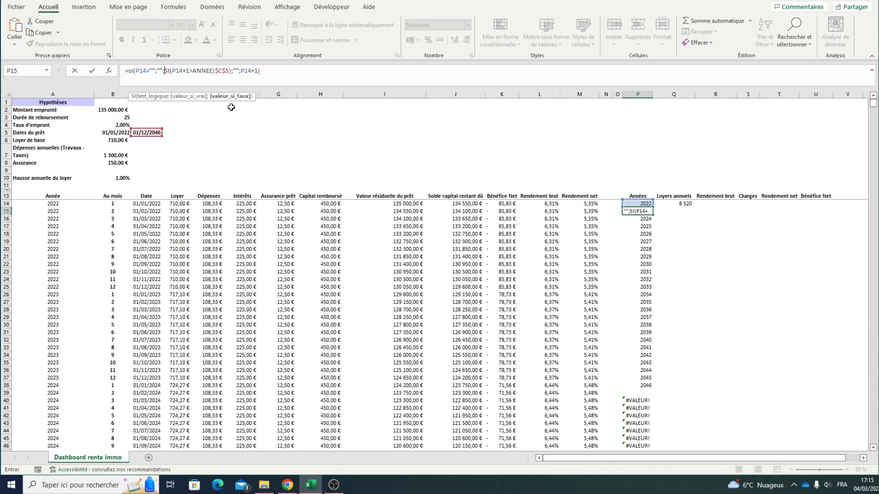
key(Return)
key(Return)
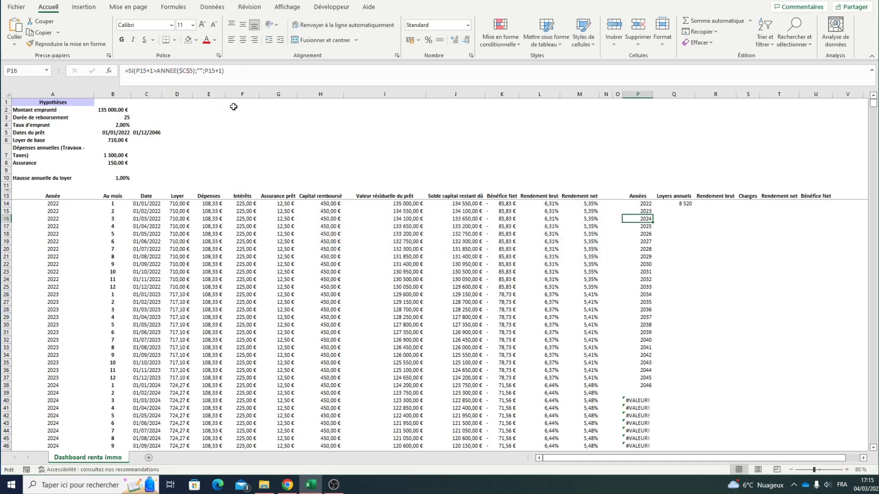
Step: Fill the nested P15 year formula down the Années column to clear the error cells
click(632, 209)
double_click(652, 215)
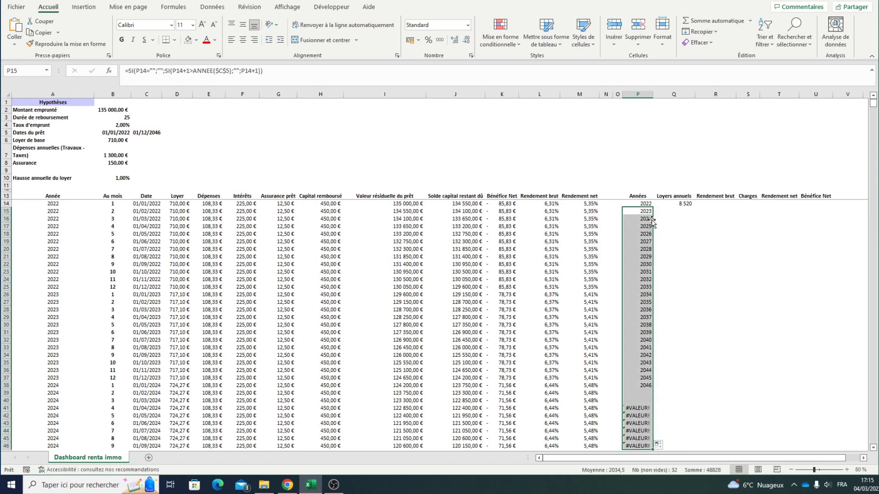
click(641, 386)
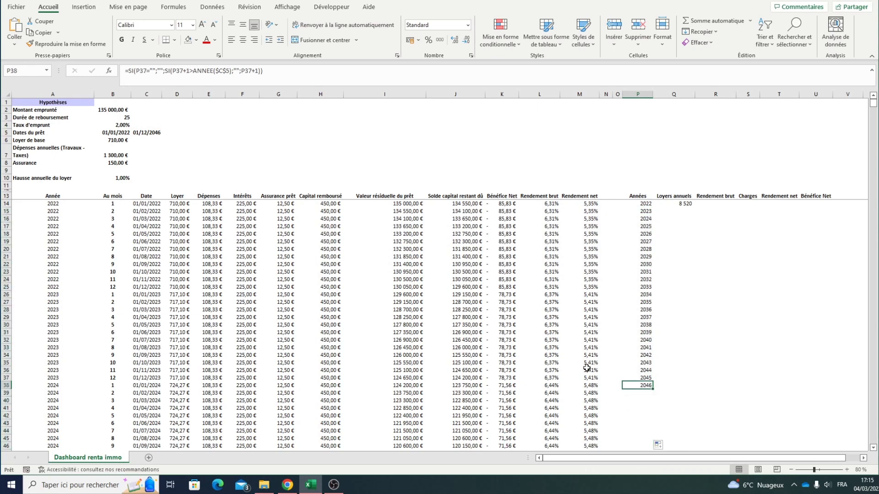
Step: Fill the Q14 annual rent formula down the Loyers annuels column to row 46
click(676, 206)
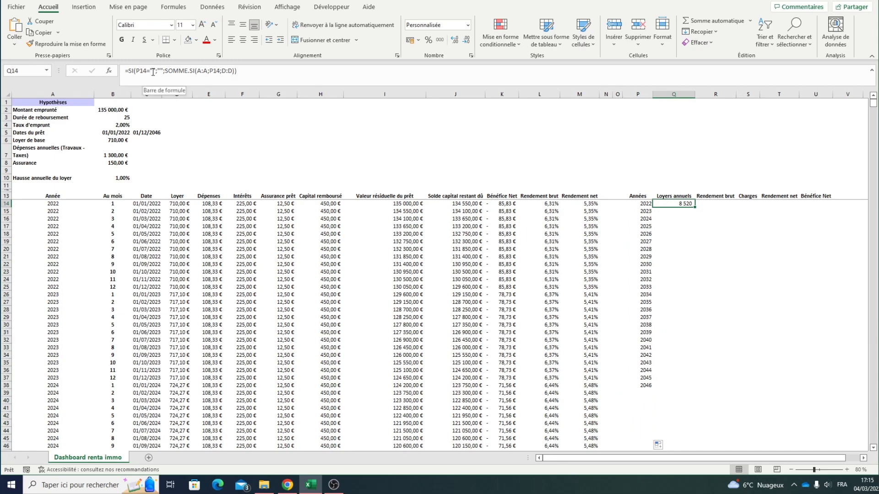
drag(695, 207, 686, 449)
click(674, 394)
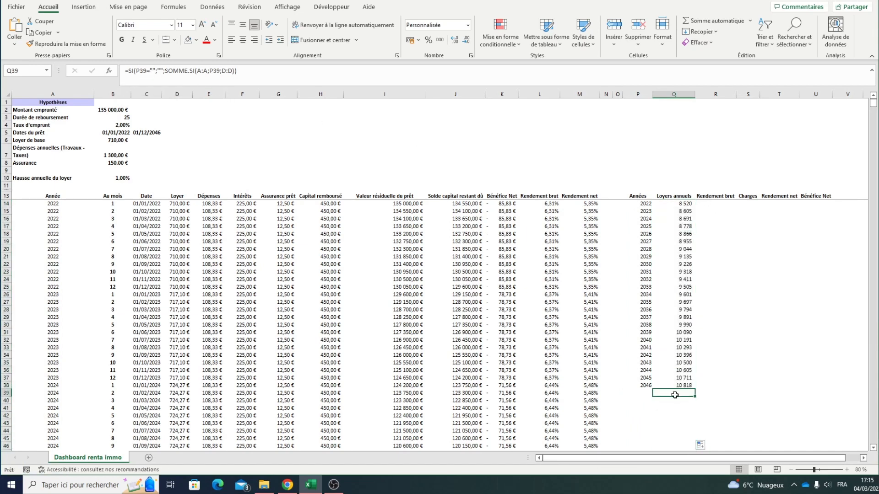
click(669, 349)
Step: Calculate the gross yield in R14 by dividing annual rent Q14 by the borrowed amount, referenced absolutely as $B$2
click(711, 206)
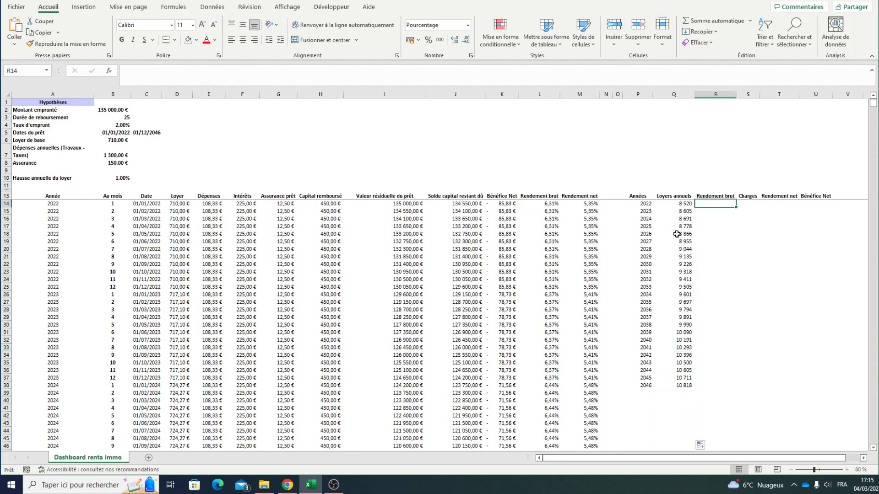
text(+)
key(Left)
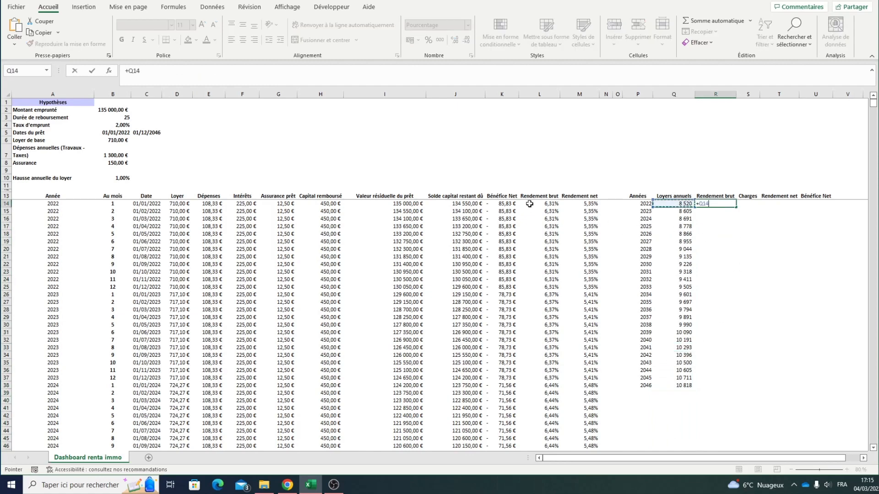
text(/)
click(112, 114)
key(Return)
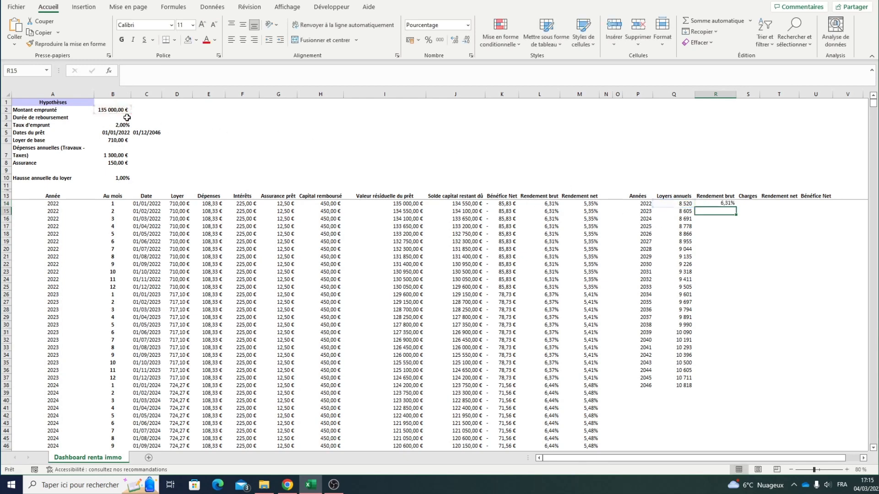
Step: Fill the R14 formula, without a blank-year test, down the Rendement brut column
click(729, 205)
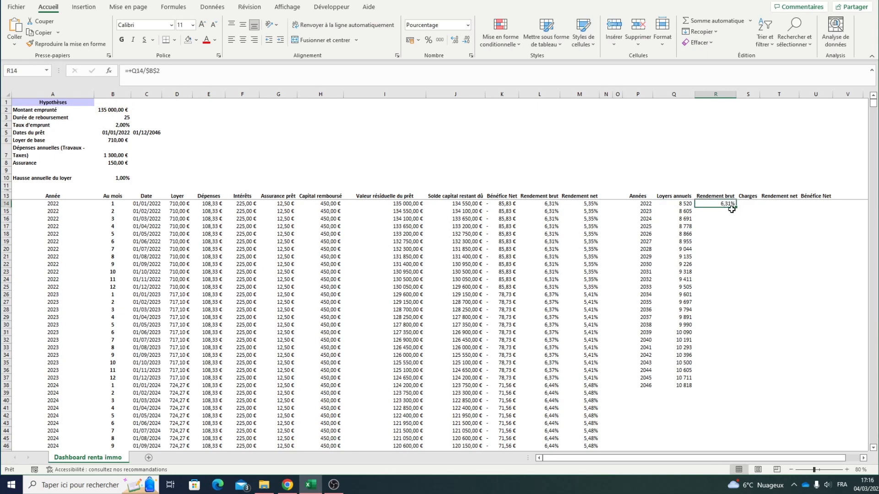
double_click(737, 208)
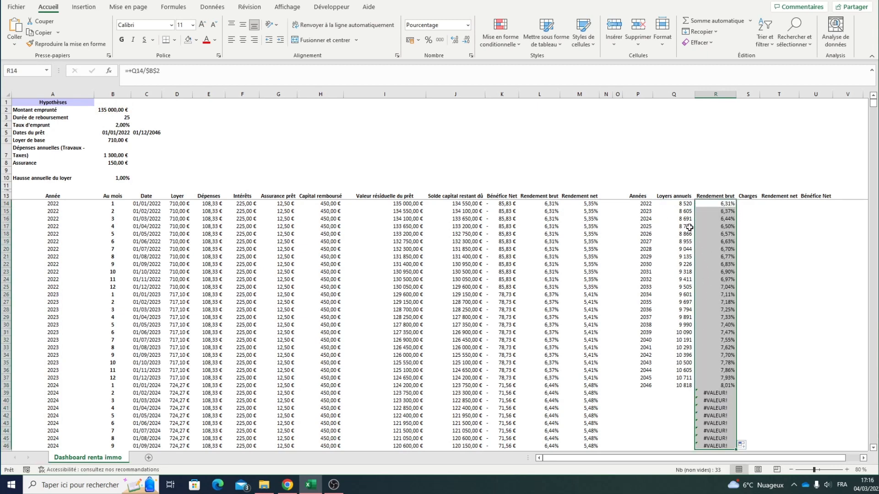
click(712, 202)
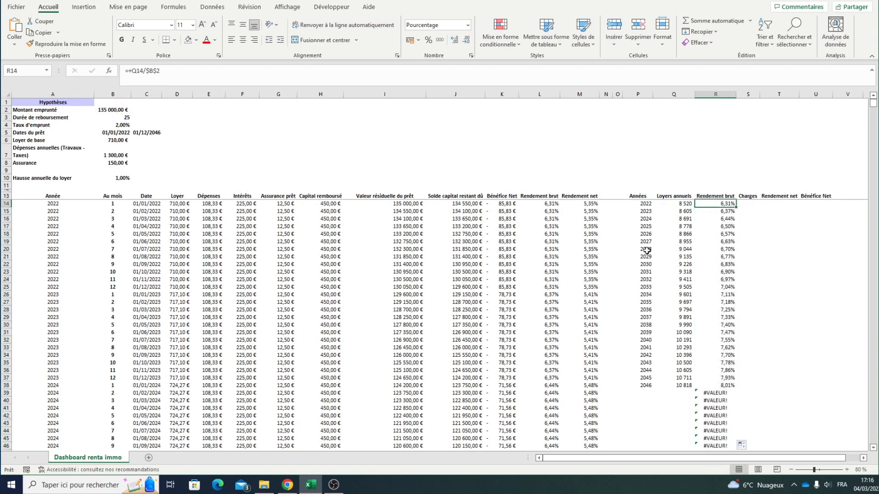
Step: Reuse Q14's blank-year test to make R14 =SI(P14="";"";Q14/$B$2), and fill it down the Rendement brut column
click(642, 203)
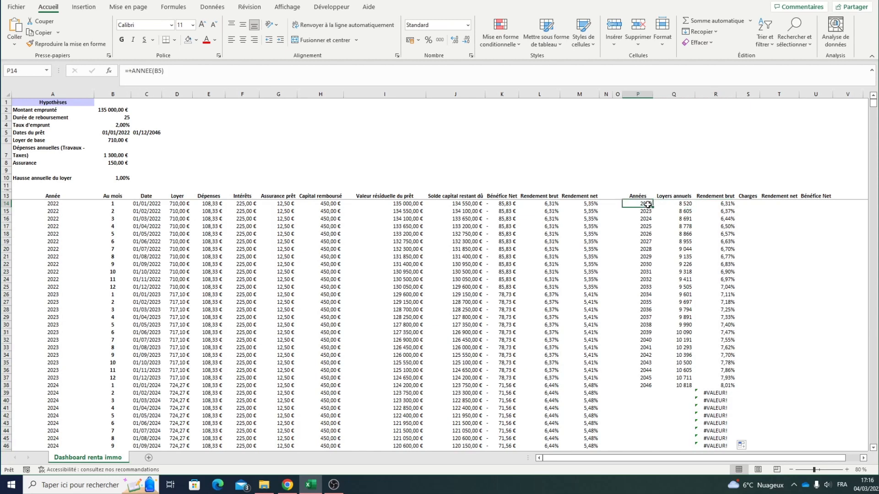
click(688, 202)
drag(128, 71, 166, 73)
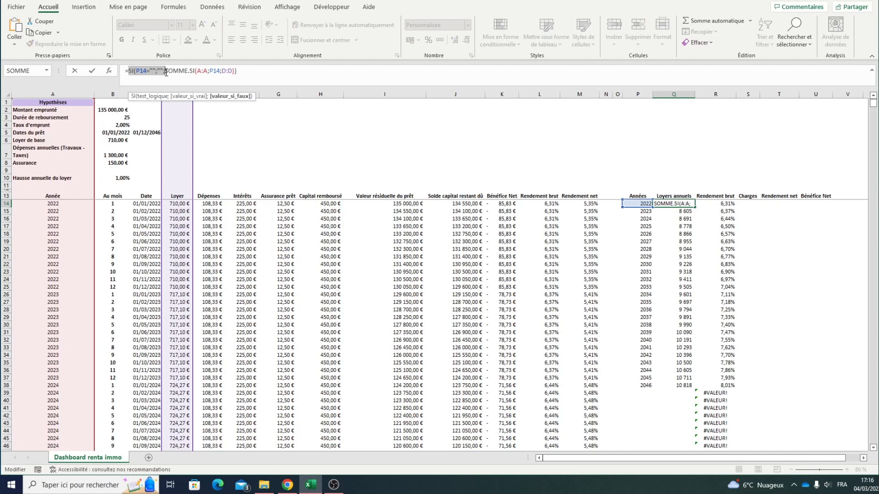
key(Escape)
click(714, 204)
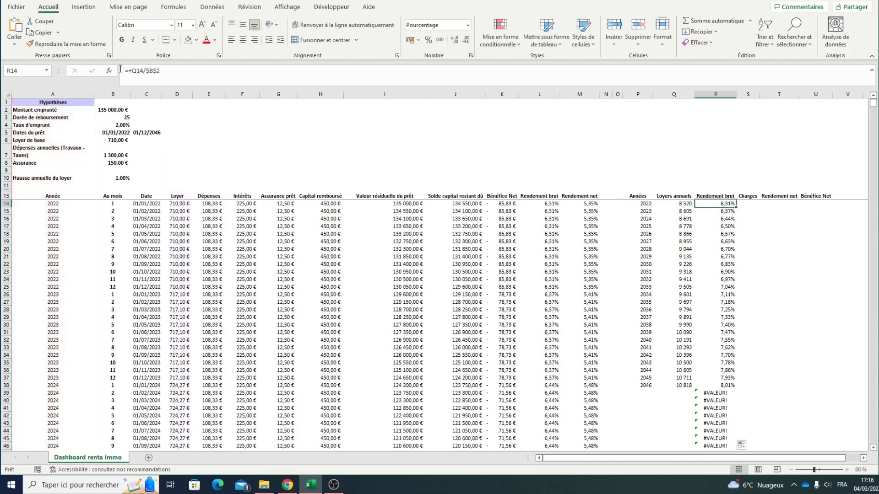
drag(123, 70, 132, 72)
text(=SI(P14="";"";)
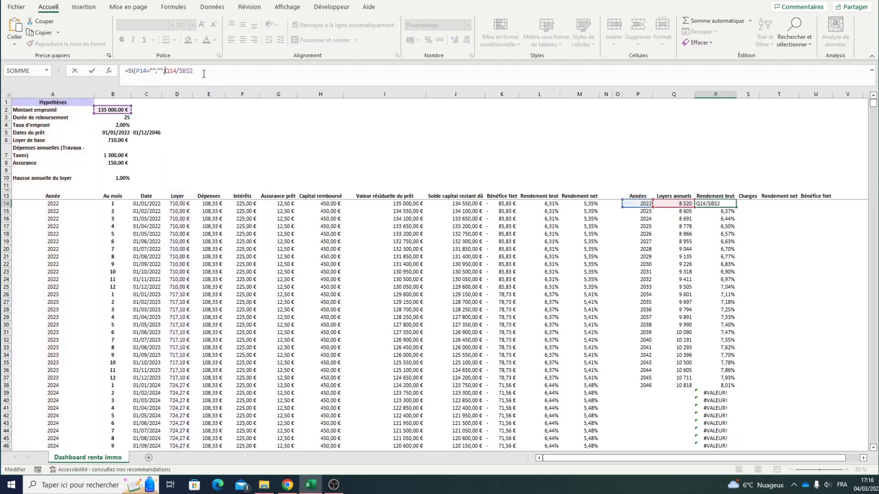
key(Return)
key(Return)
click(715, 204)
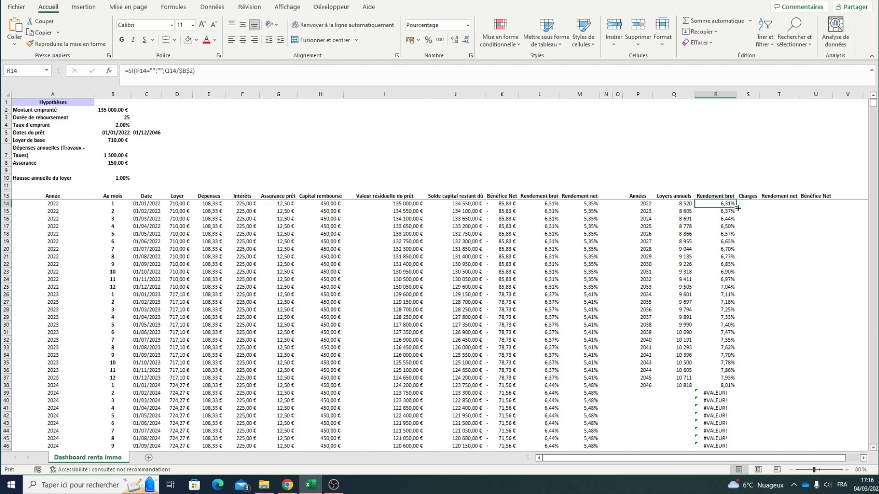
double_click(736, 208)
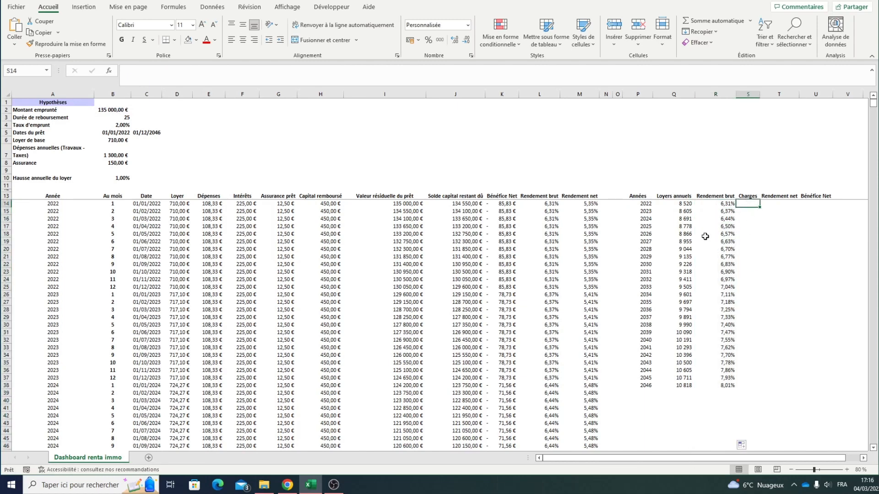
Step: Copy the SI(P14="";""; opening from the R14 formula into the first Charges cell, S14
key(ctrl+c)
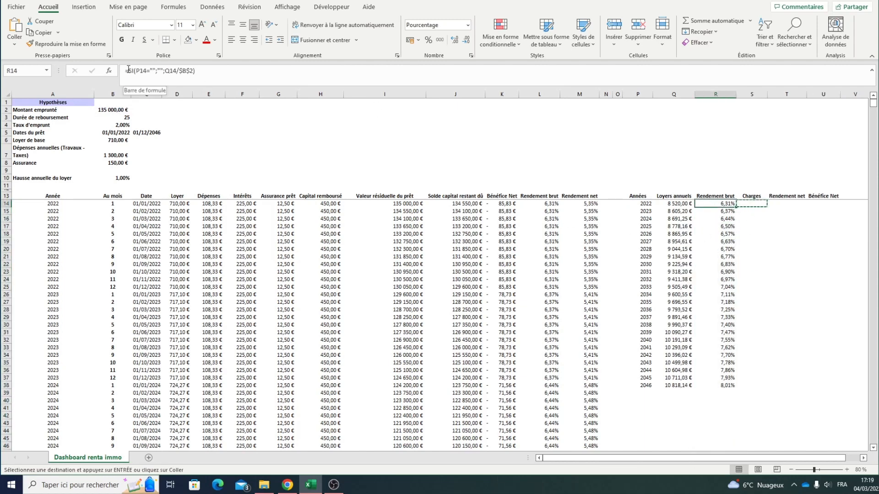
drag(128, 69, 166, 71)
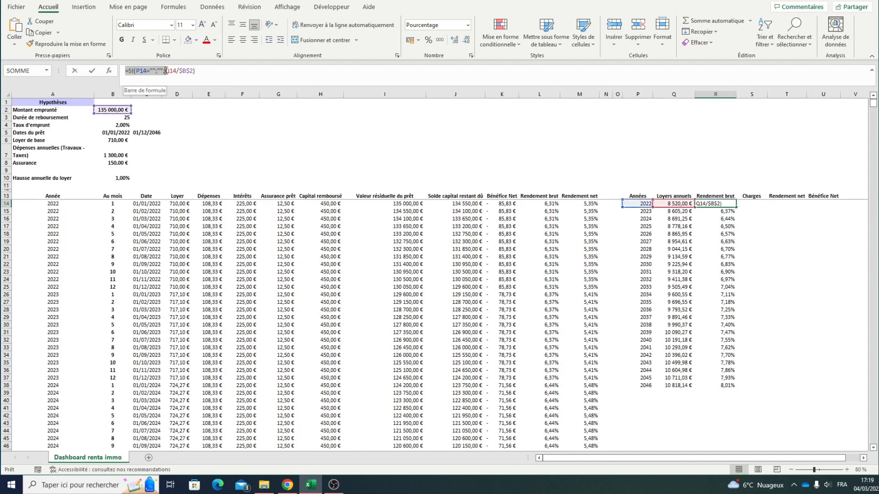
key(Escape)
click(751, 204)
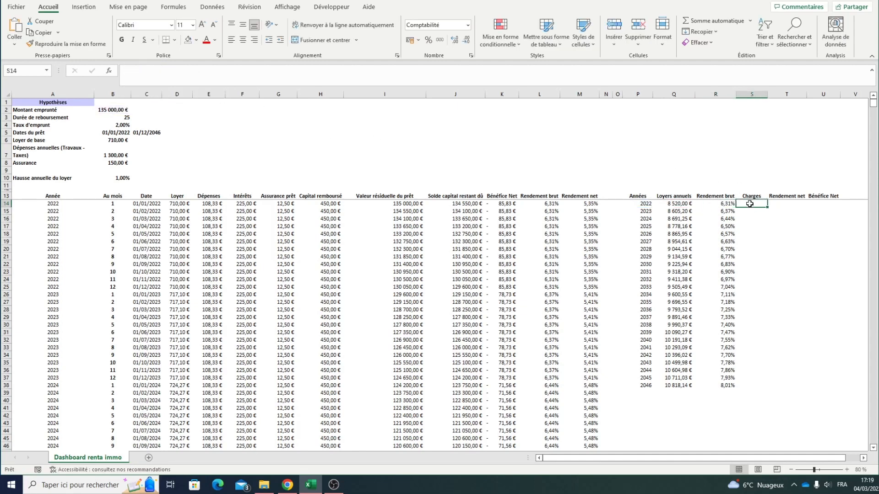
key(ctrl+v)
click(165, 70)
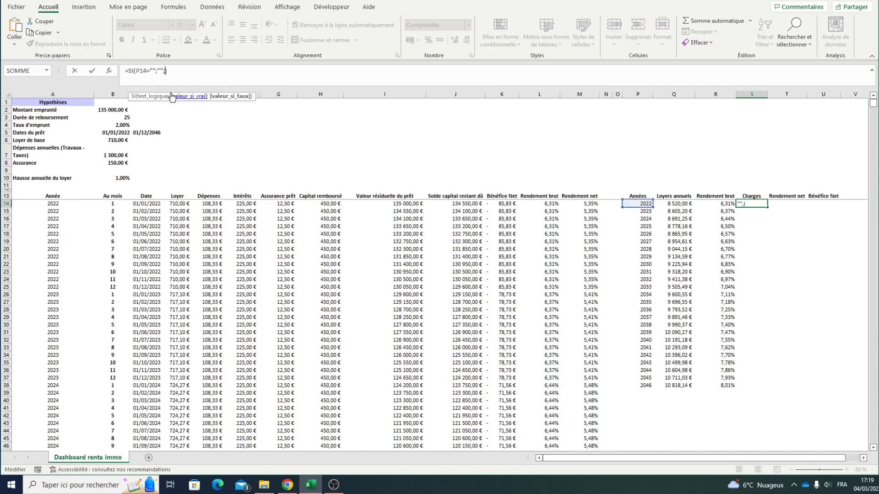
Step: Complete the S14 charges formula with SOMME.SI(A:A;P14;E:E) as the false value, accepting the closing parenthesis correction
text(somme.si()
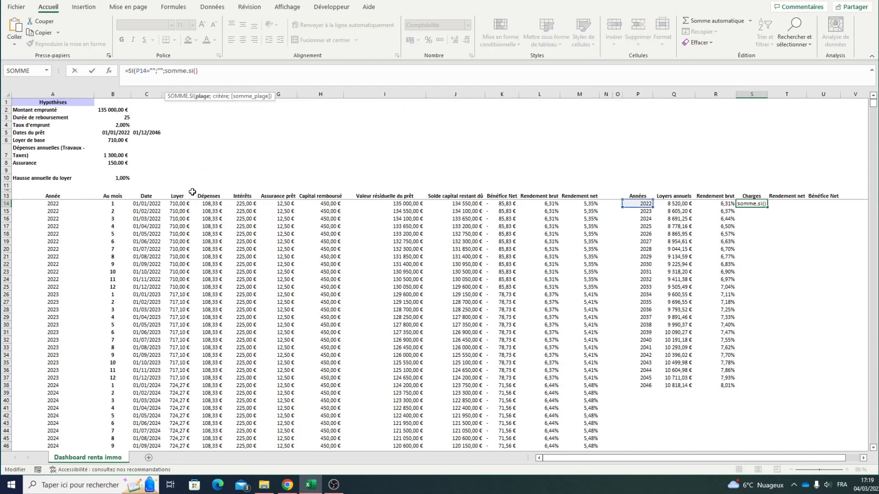
click(51, 93)
text(;)
click(645, 204)
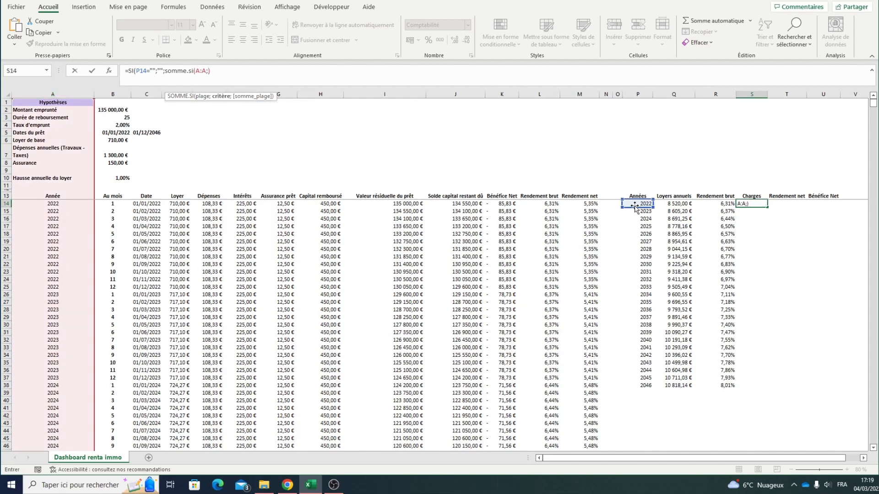
text(;)
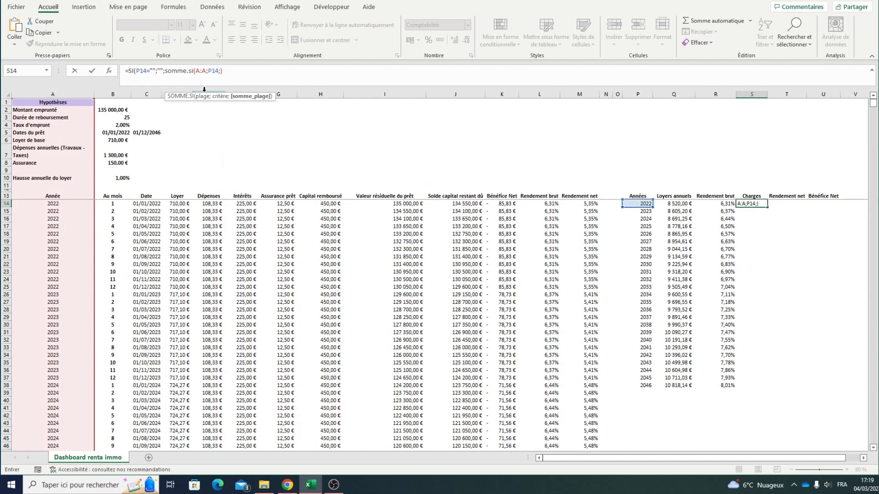
click(204, 93)
key(Return)
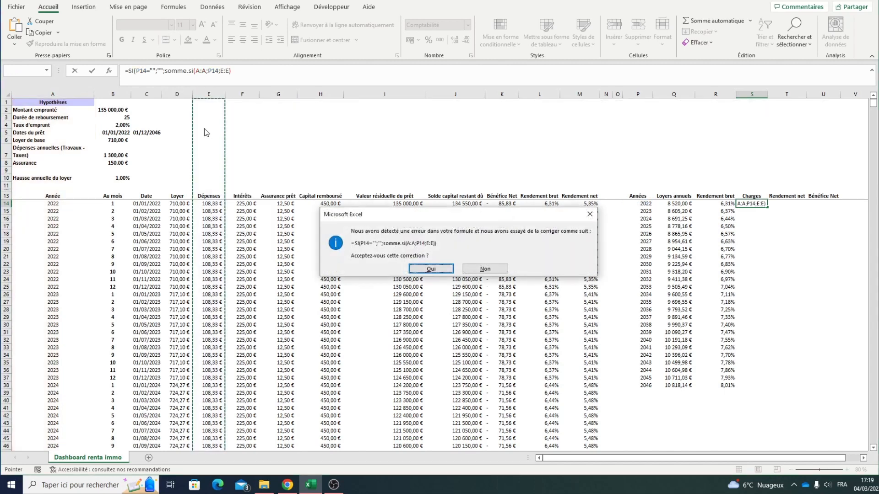
key(Return)
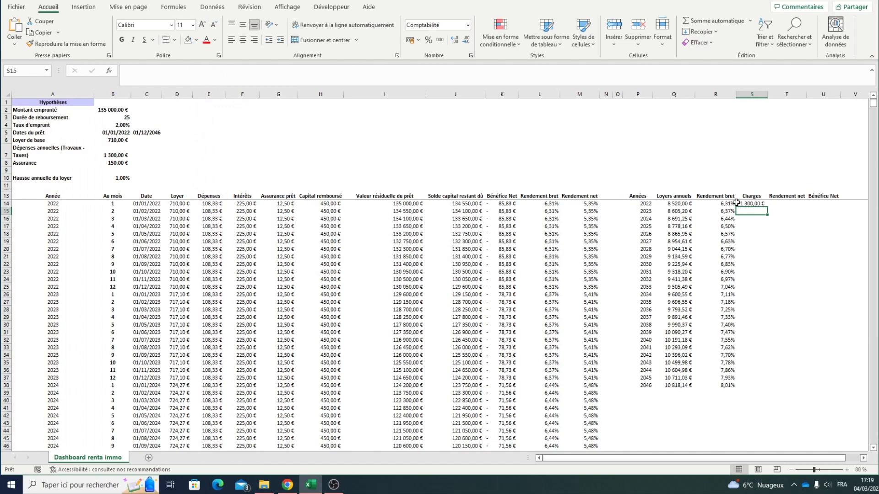
Step: Fill the S14 charges formula down the Charges column to at least row 46
click(752, 204)
double_click(768, 207)
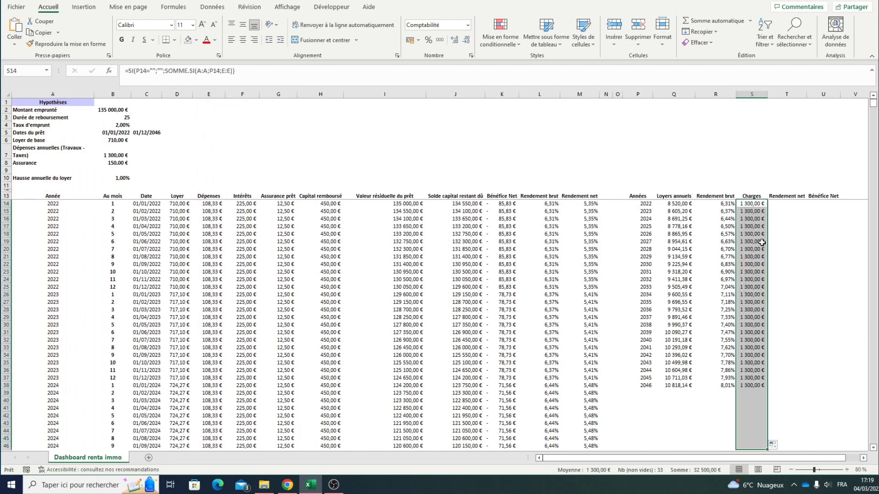
drag(746, 399, 745, 392)
click(751, 379)
click(751, 275)
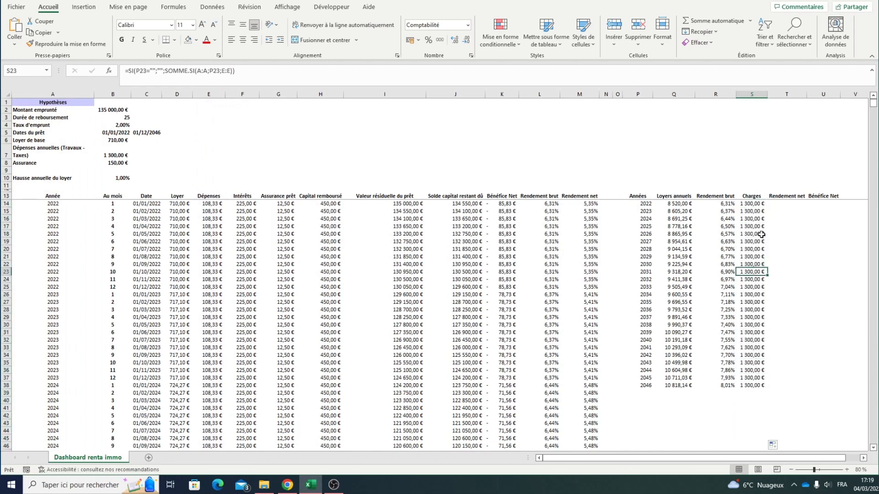
Step: Enter the net yield formula +(Q14-S14)/B2 in T14, the first Rendement net cell
click(785, 204)
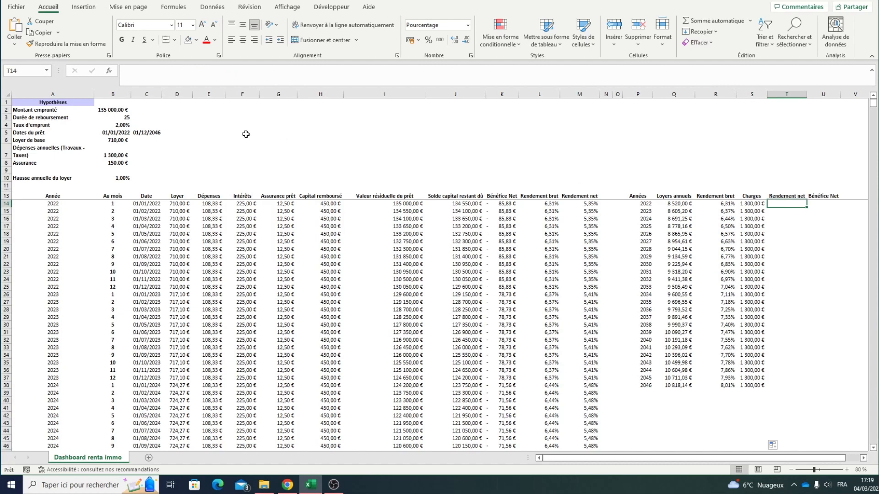
text(+)
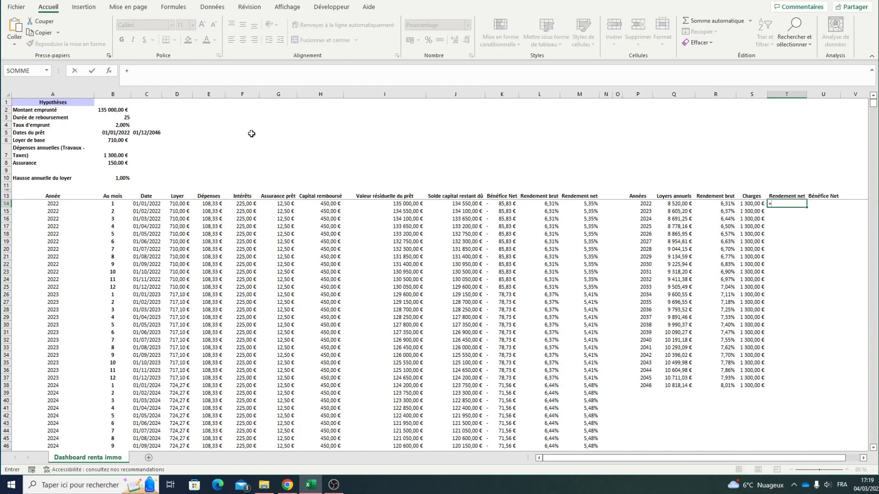
text(()
key(Left)
key(Left)
key(Left)
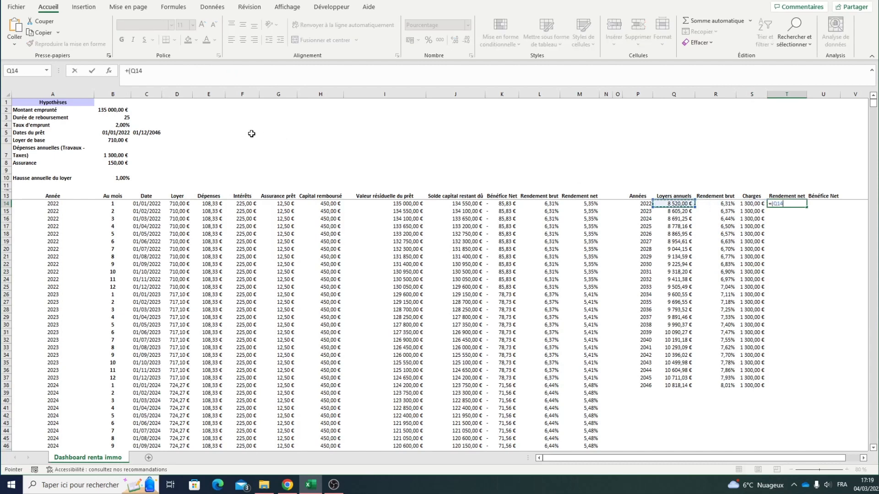
text(-)
key(Left)
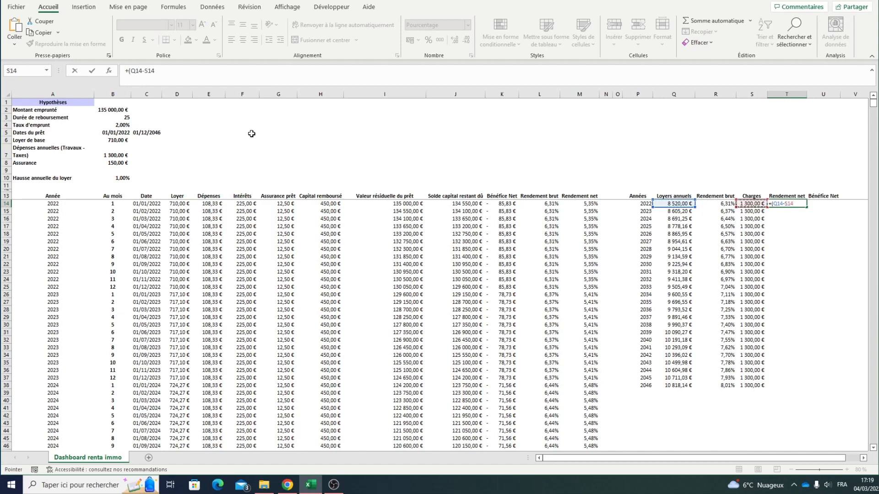
text()/)
click(107, 109)
key(Return)
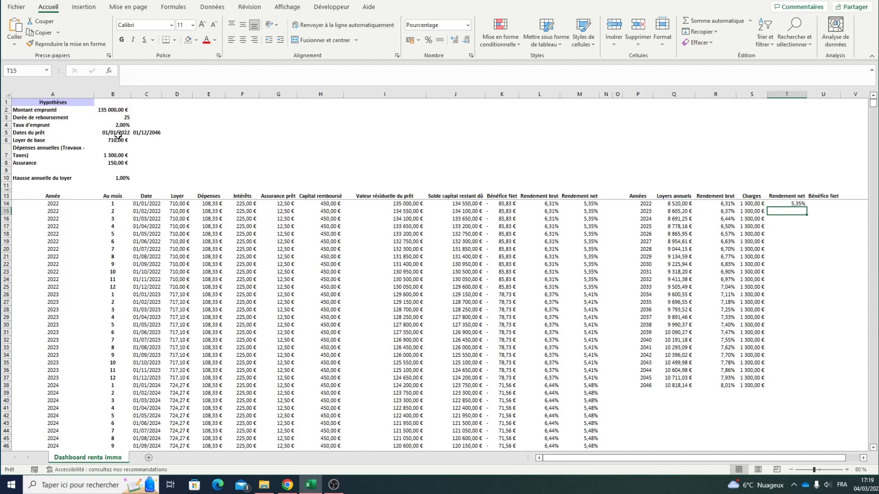
Step: Wrap the T14 net yield formula in the SI(P14="";""; blank-year test copied from S14, including the closing parenthesis
click(781, 204)
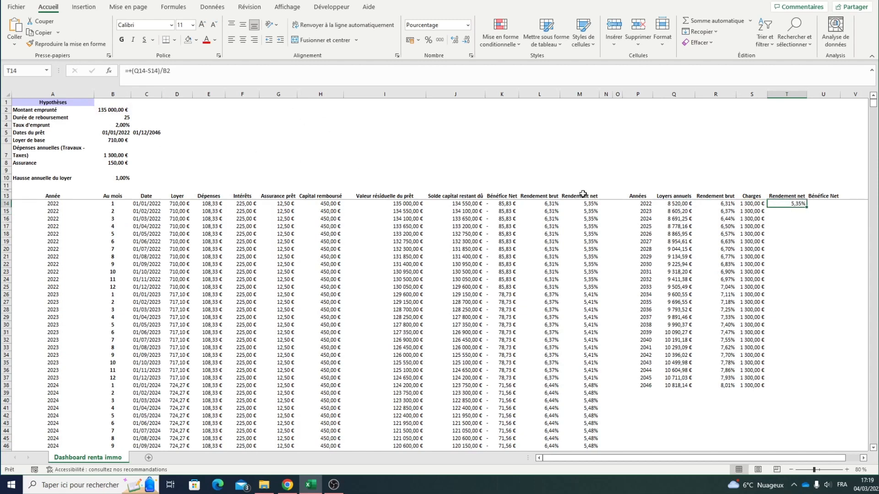
click(747, 206)
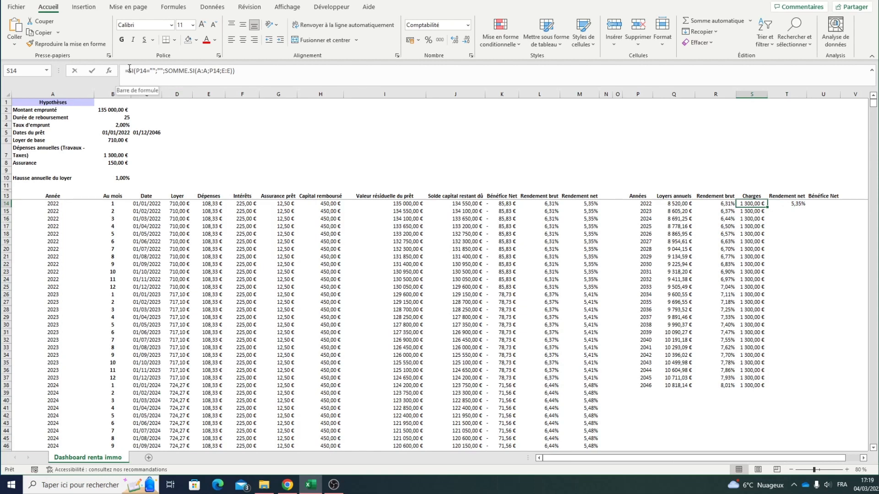
drag(127, 71, 168, 71)
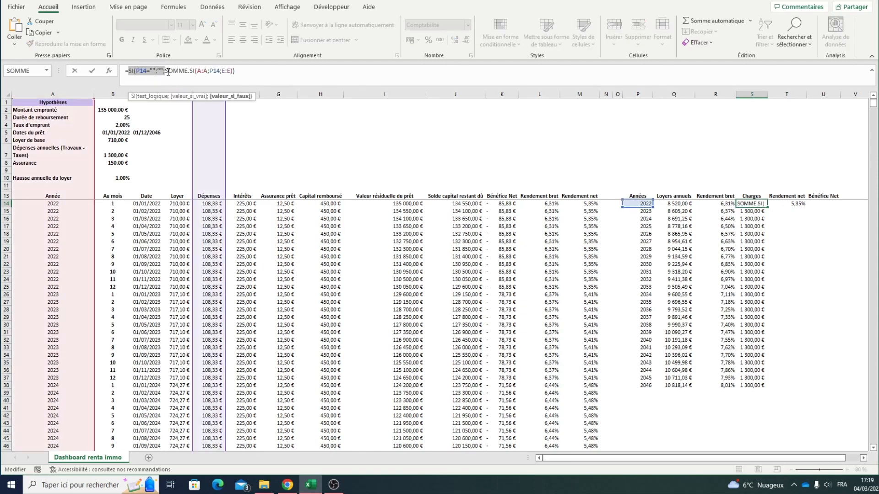
key(Escape)
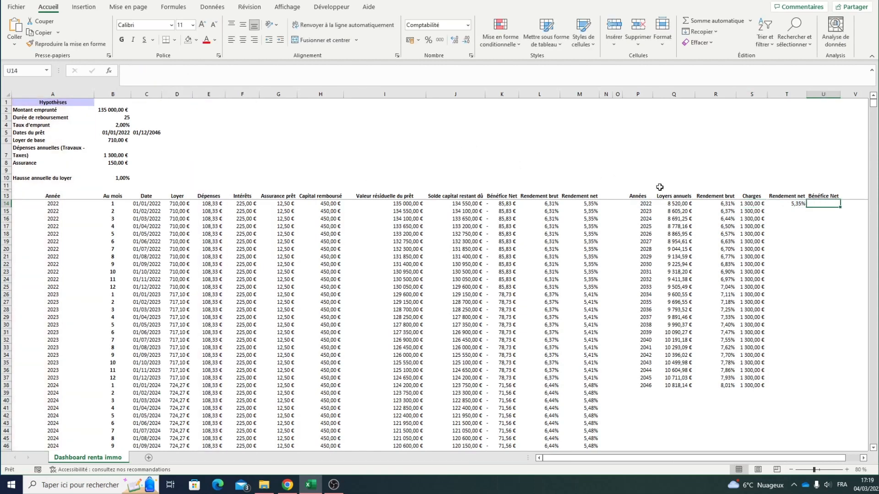
click(796, 204)
click(133, 70)
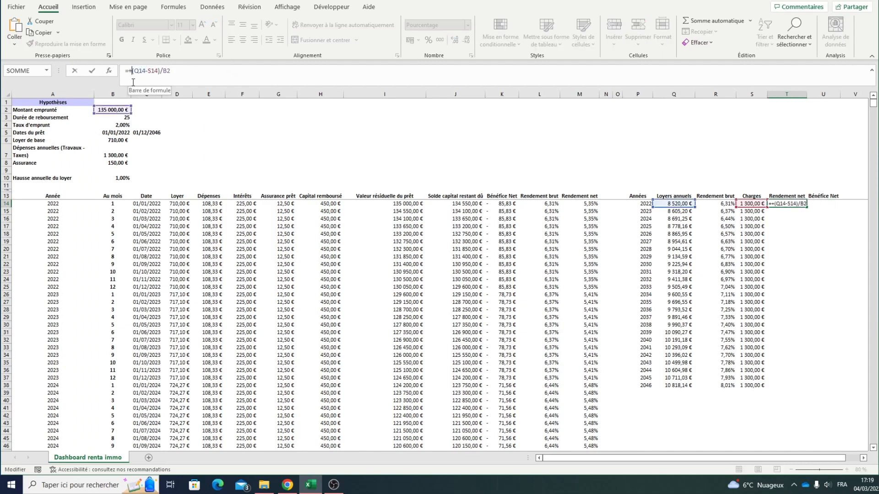
key(ctrl+v)
key(Return)
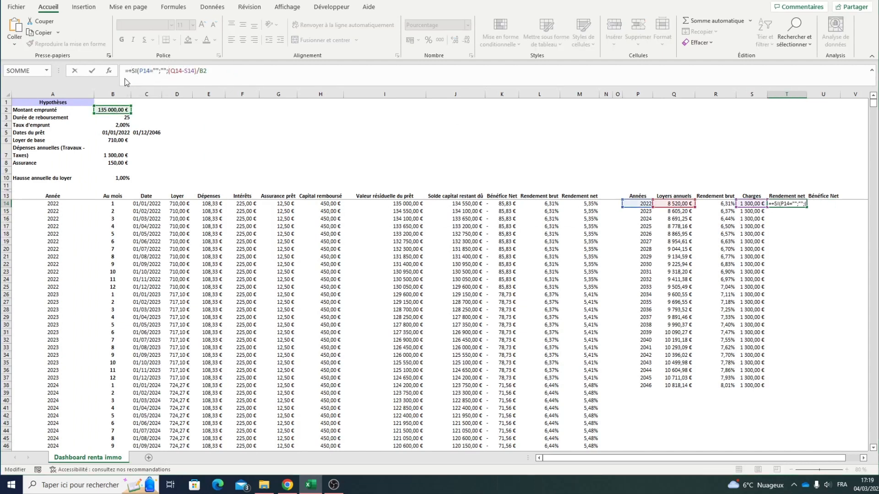
key(Return)
click(813, 202)
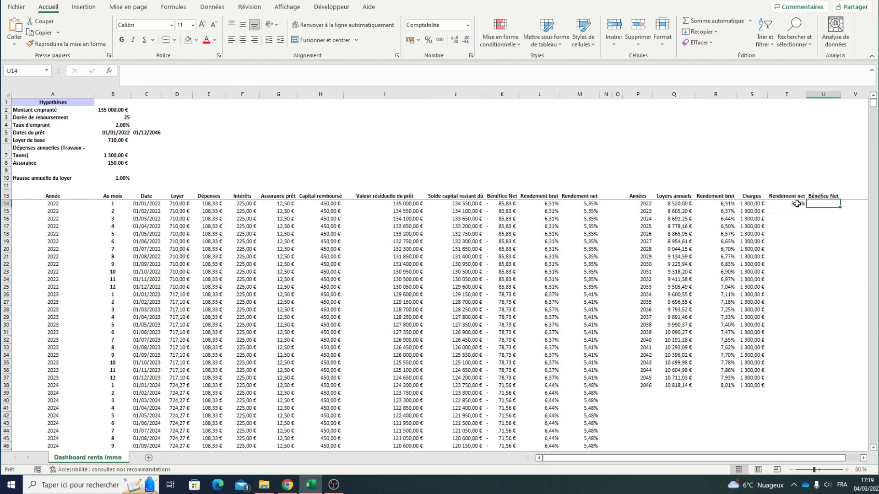
Step: Make the loan amount reference absolute ($B$2) in the T14 formula and fill it down the Rendement net column to at least row 46
click(797, 203)
drag(806, 208, 807, 446)
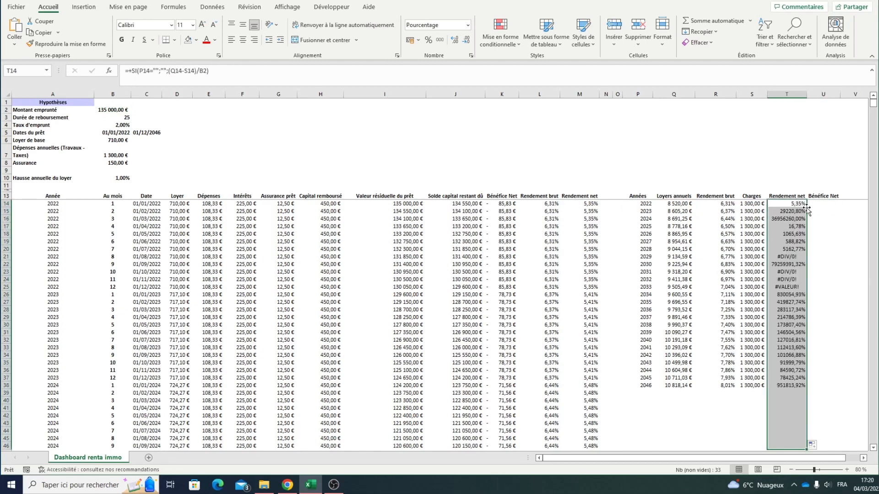
click(797, 203)
click(205, 70)
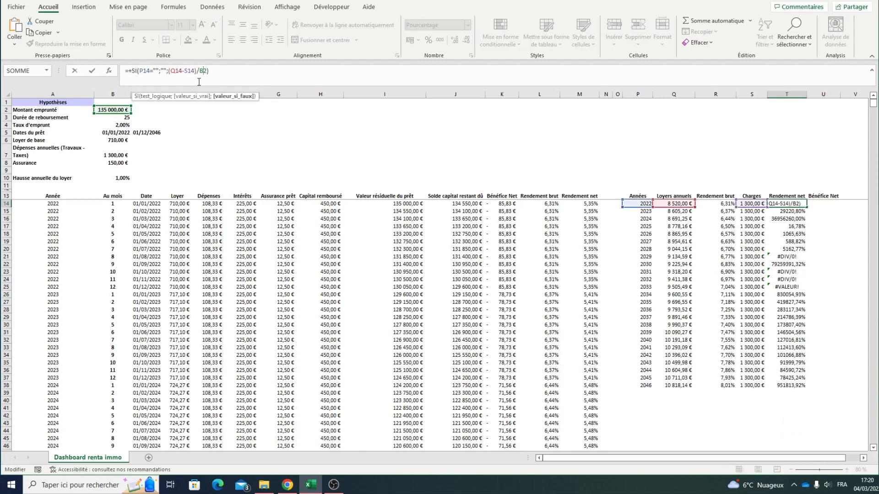
double_click(205, 71)
key(Return)
click(799, 204)
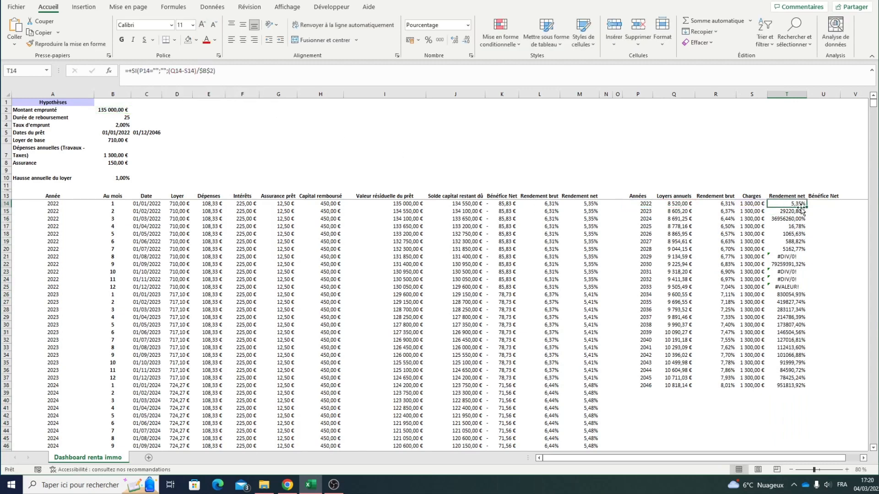
drag(805, 207, 806, 446)
Step: Copy the Q14 formula into U14 and change its sum range to K:K, giving =SI(P14="";"";SOMME.SI(A:A;P14;K:K))
click(830, 210)
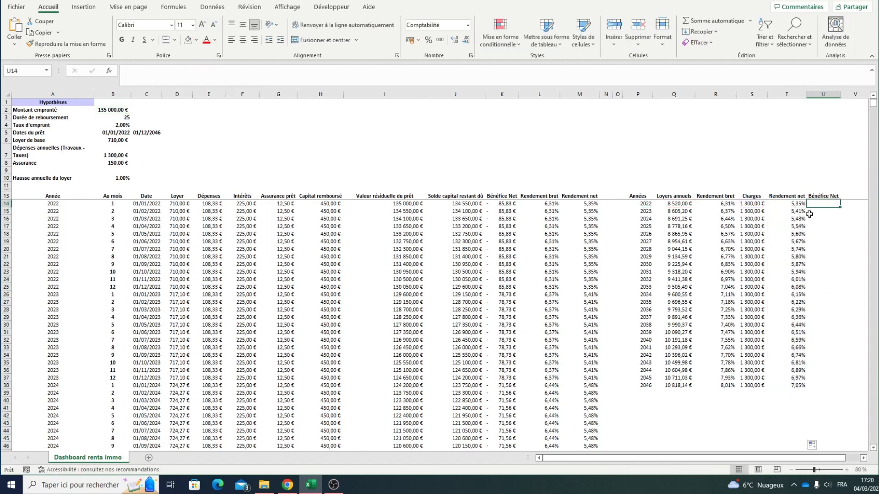
click(681, 205)
drag(275, 76, 134, 84)
key(ctrl+c)
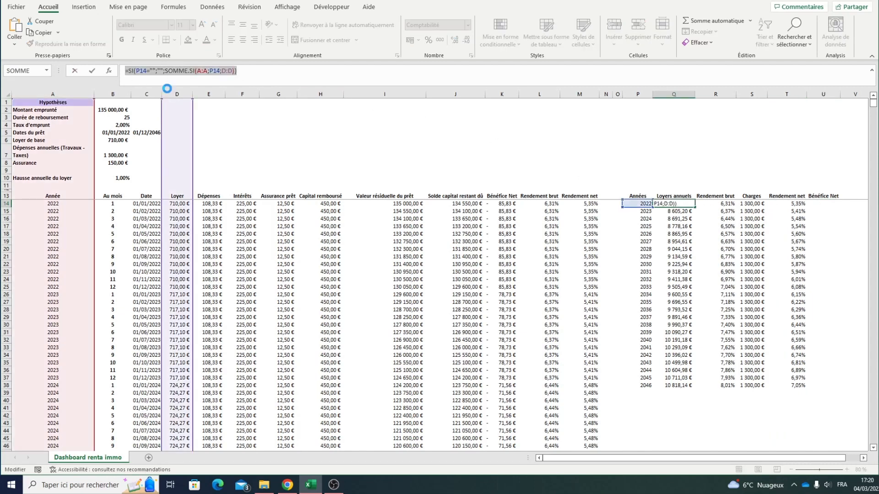
key(Escape)
click(829, 204)
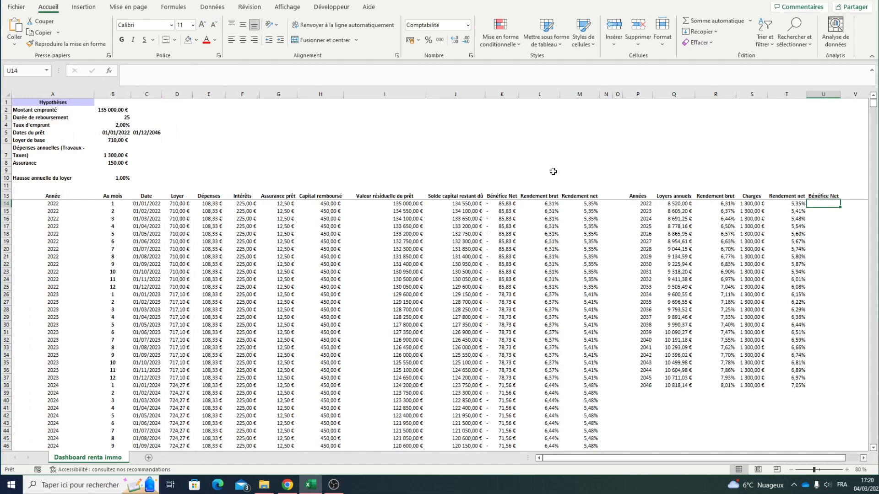
key(ctrl+v)
click(229, 77)
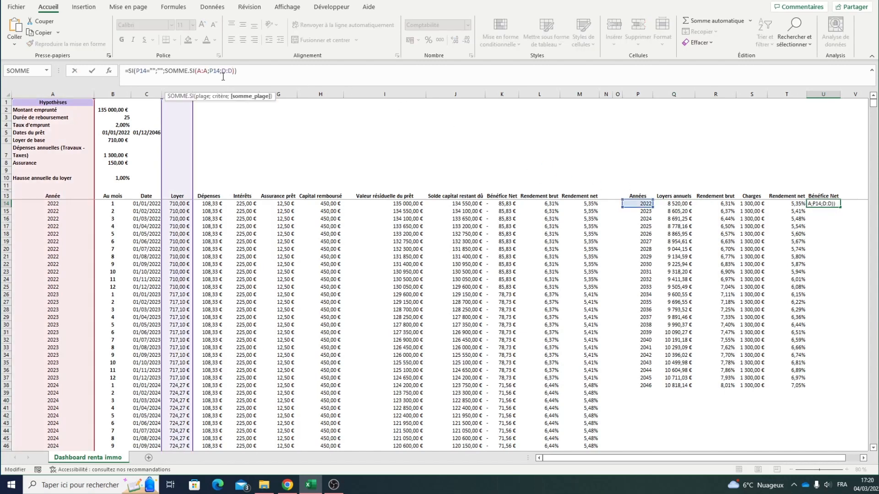
drag(193, 156, 499, 179)
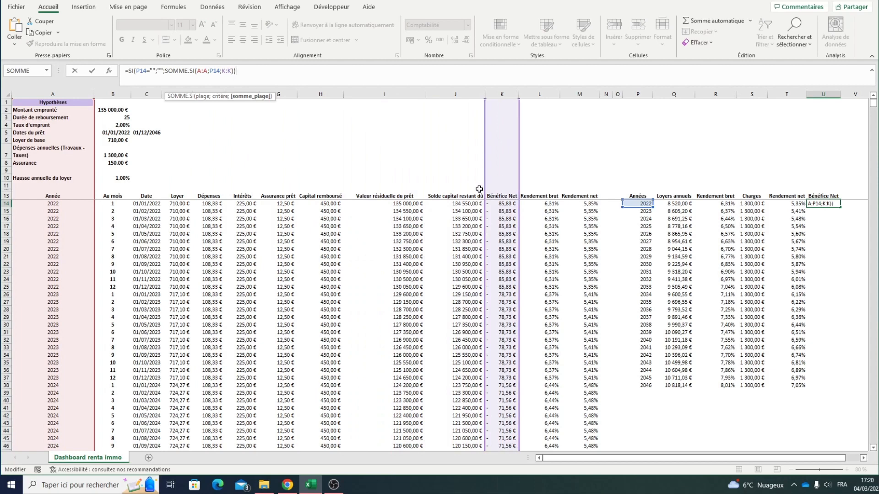
key(Return)
click(818, 204)
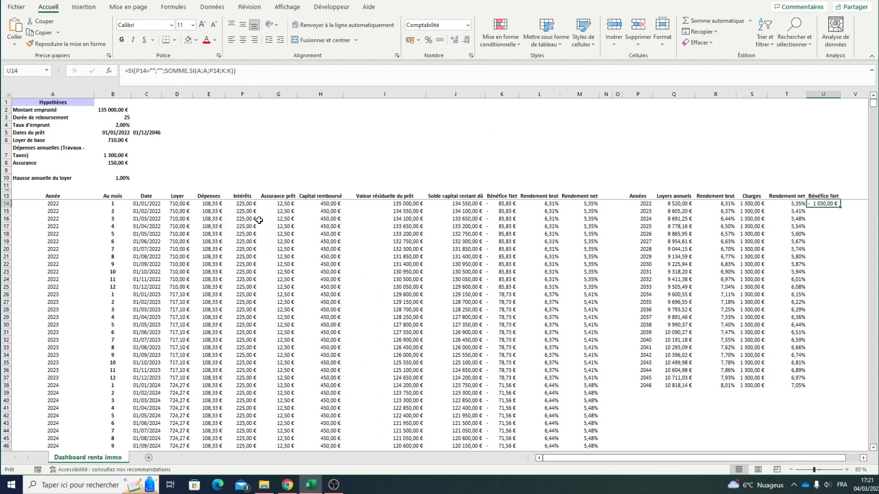
click(177, 94)
drag(209, 94, 290, 101)
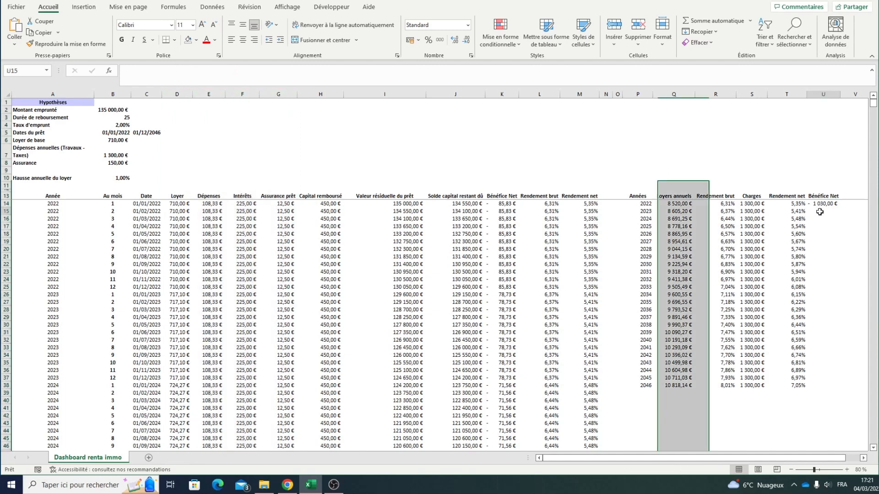
Step: Fill the U14 net profit formula down the Bénéfice Net column to at least row 46
click(823, 203)
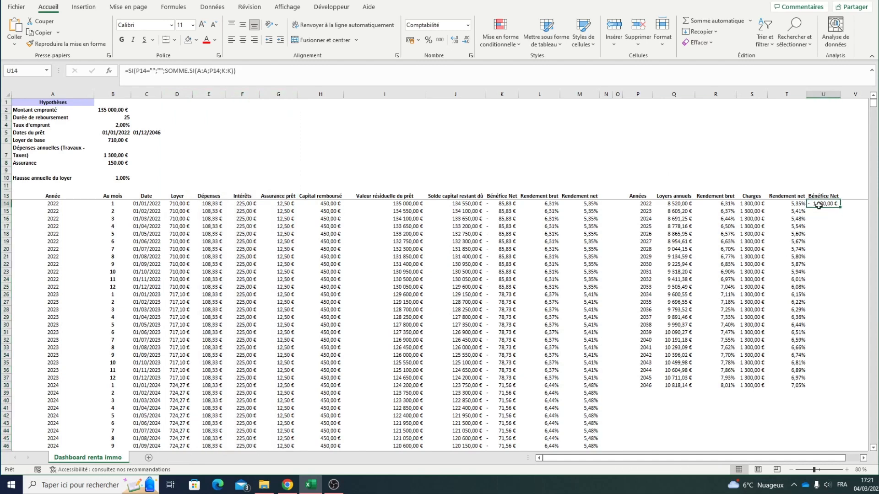
click(231, 71)
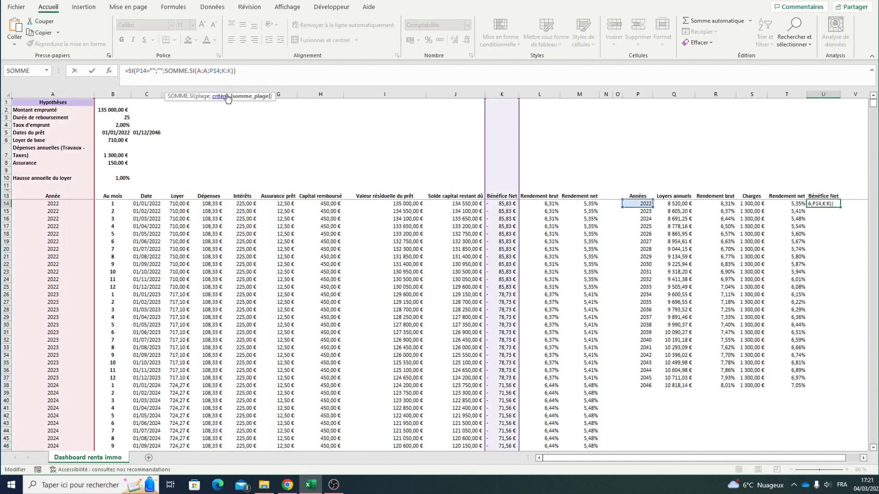
key(Escape)
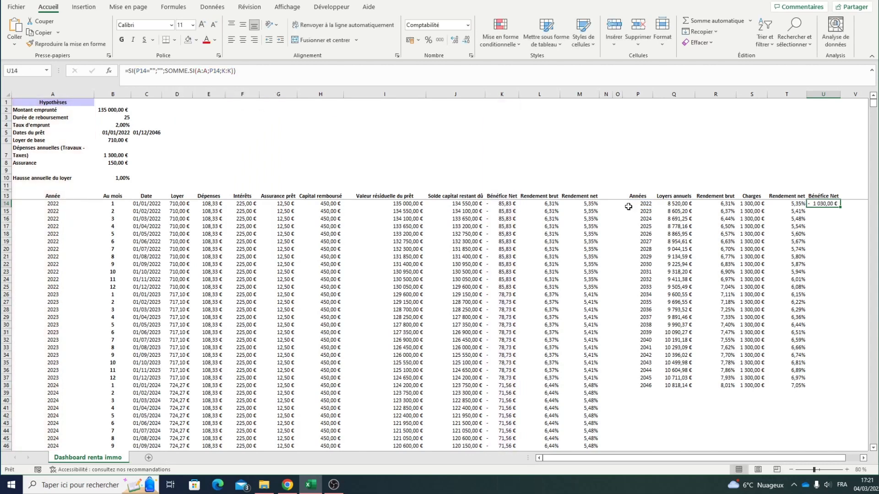
drag(841, 209, 824, 446)
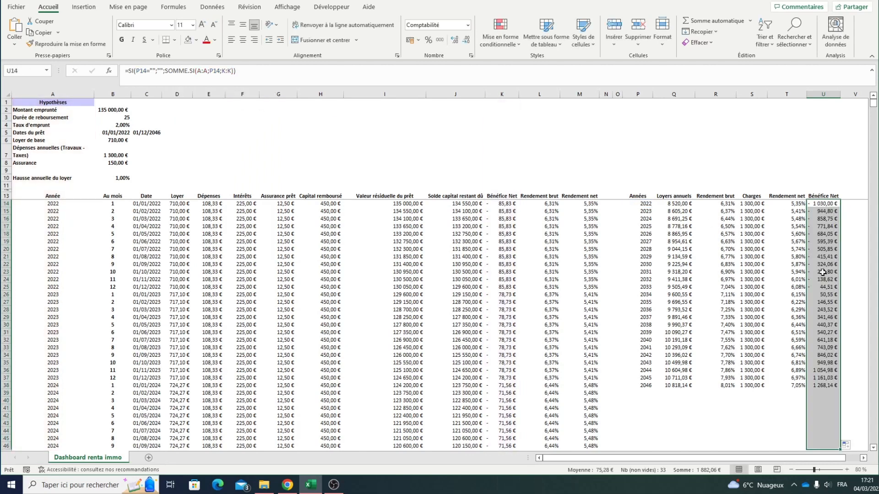
click(813, 346)
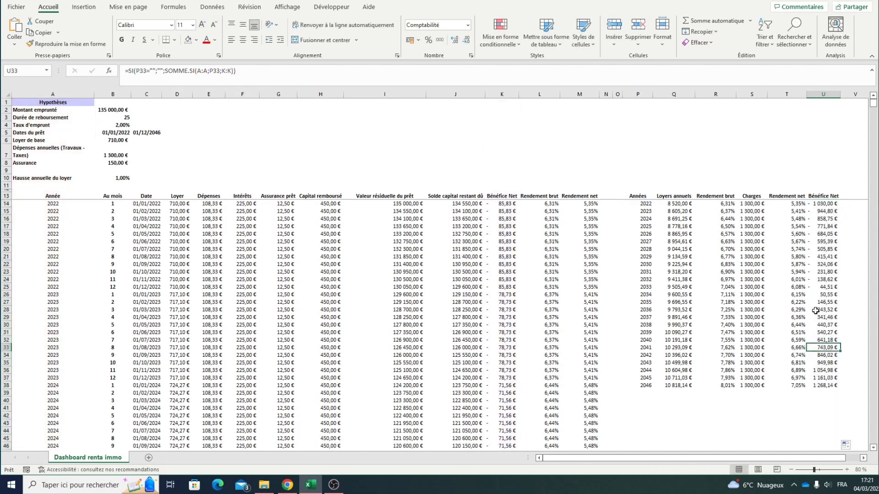
Step: Add a conditional format to the yearly Bénéfice Net cells from U14 down: values less than 0 get light red fill with dark red text
drag(820, 204, 816, 448)
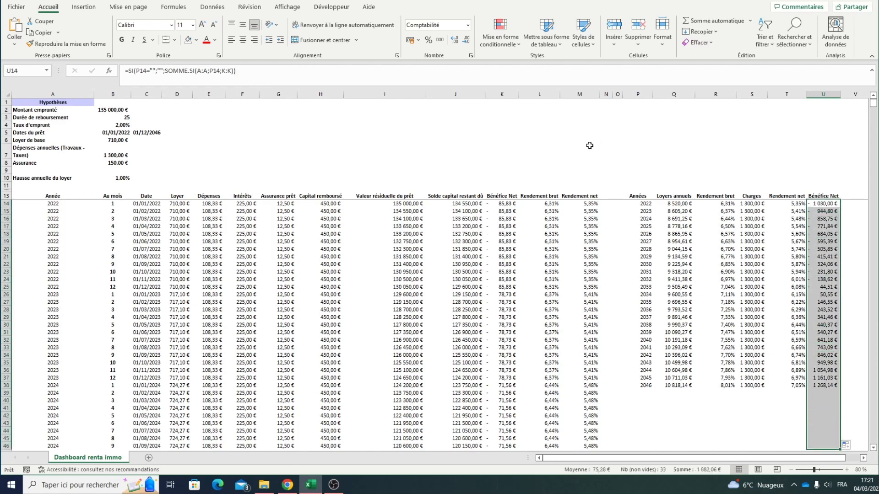
click(501, 32)
mouse_move(532, 65)
click(667, 87)
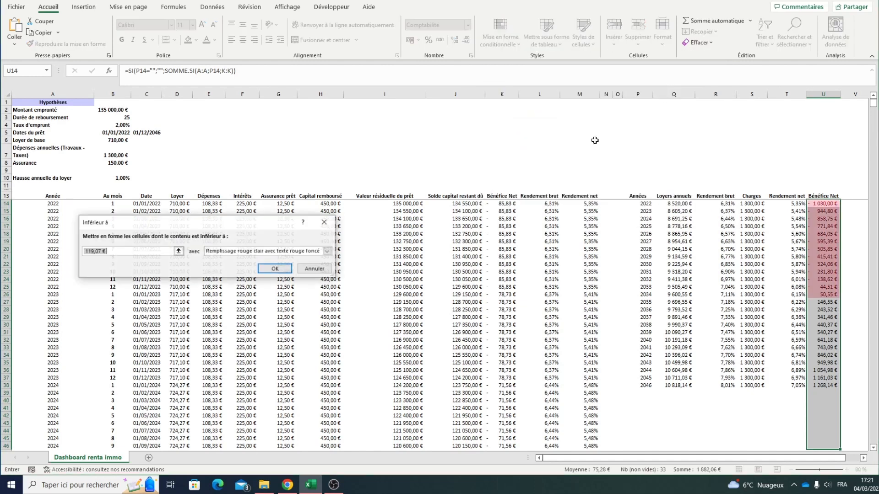
text(0)
click(275, 269)
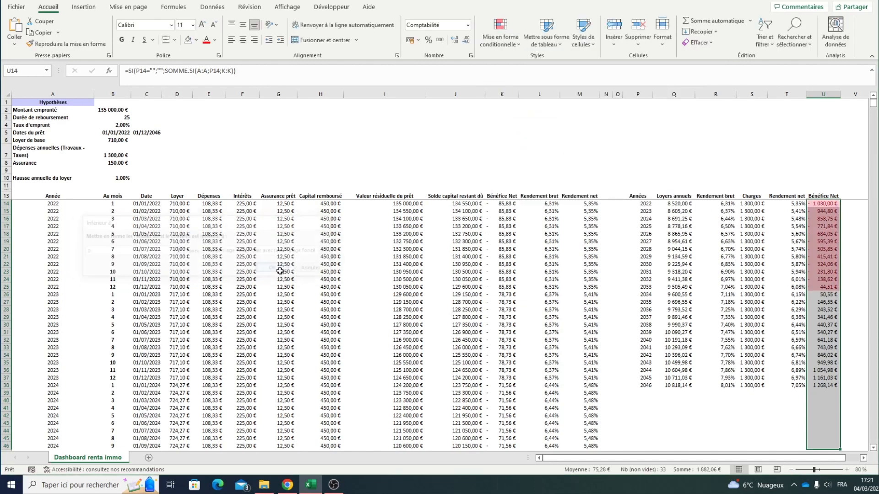
Step: Add a second conditional format to the same Bénéfice Net cells: values greater than 0 get green fill with green text
click(500, 35)
mouse_move(530, 68)
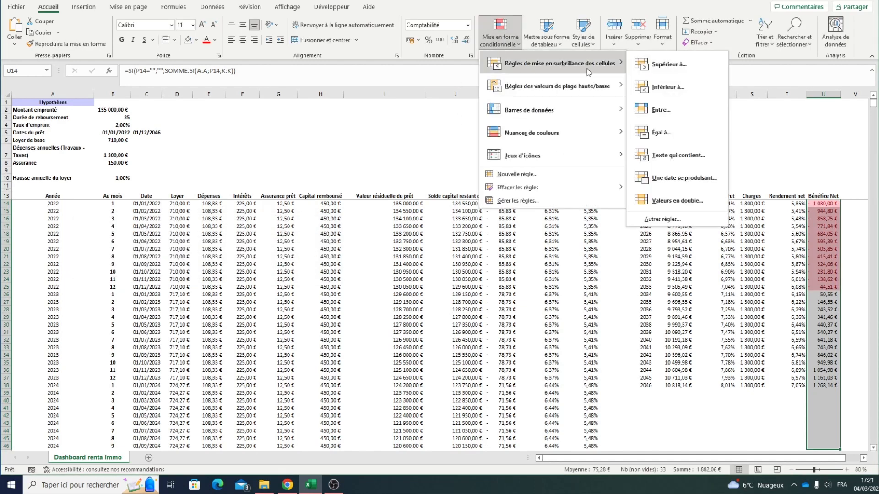
click(663, 68)
text(0)
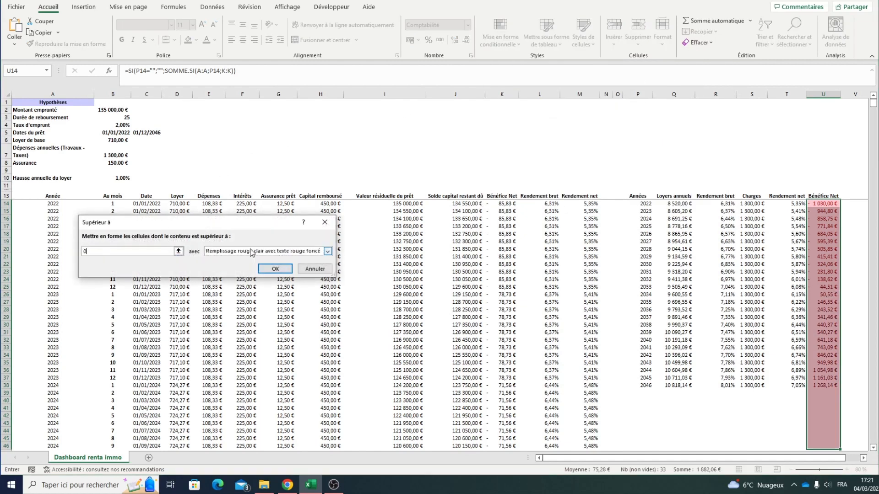
click(257, 251)
click(269, 277)
click(275, 269)
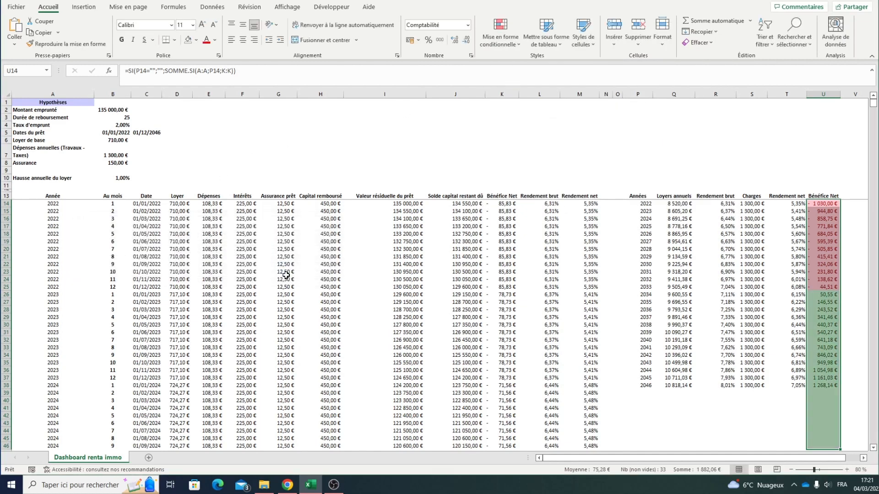
click(671, 242)
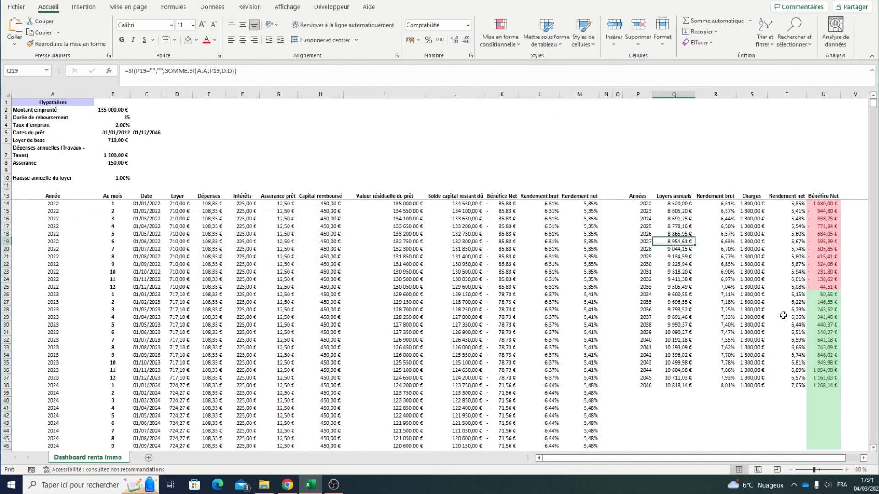
click(817, 371)
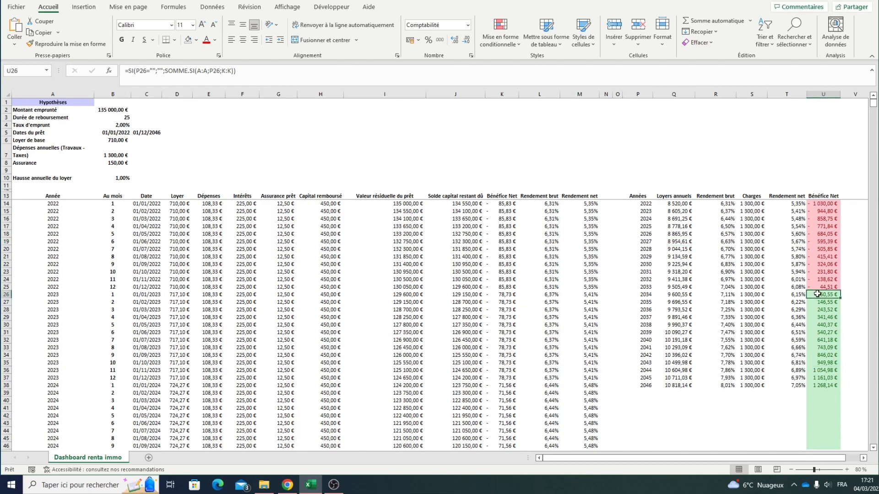
Step: Examine the yearly Bénéfice Net results from 2022 to 2046, their total, and the loan amount, rate and base rent assumptions behind them
drag(644, 295, 815, 294)
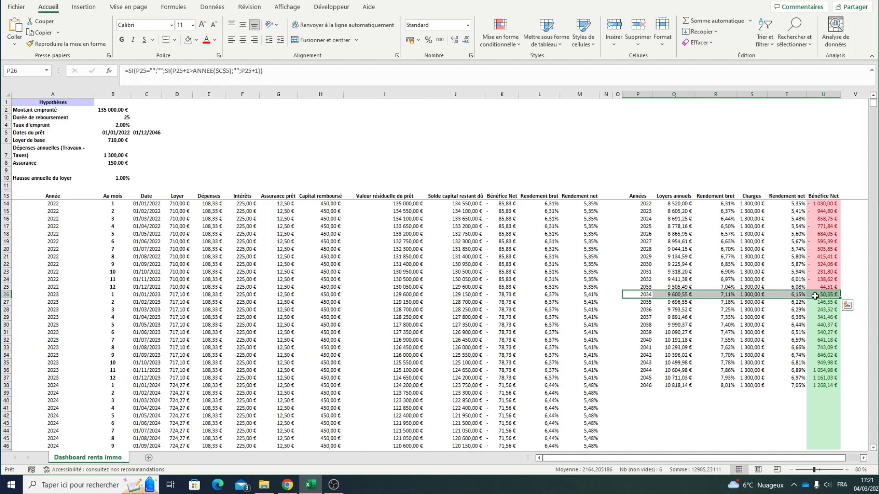
drag(819, 385, 813, 206)
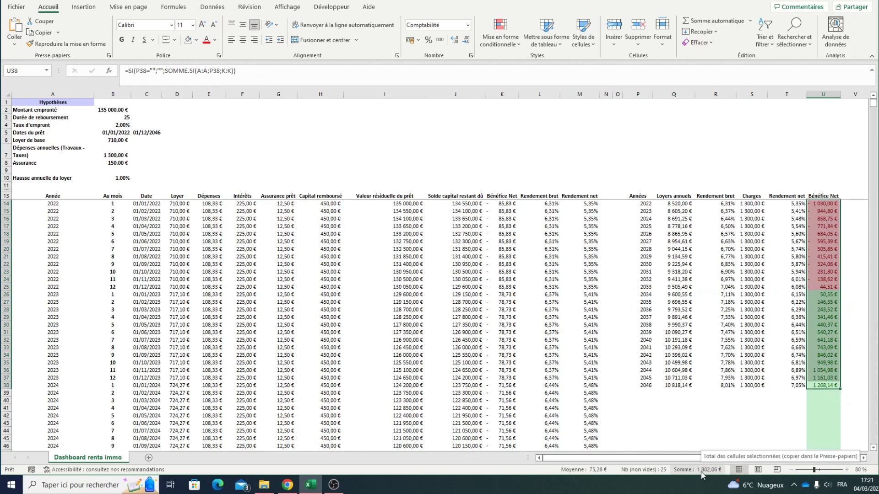
click(698, 423)
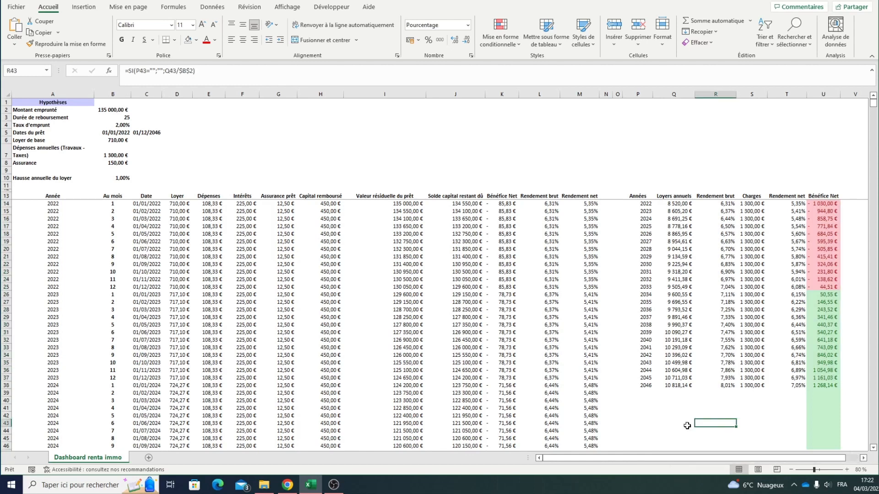
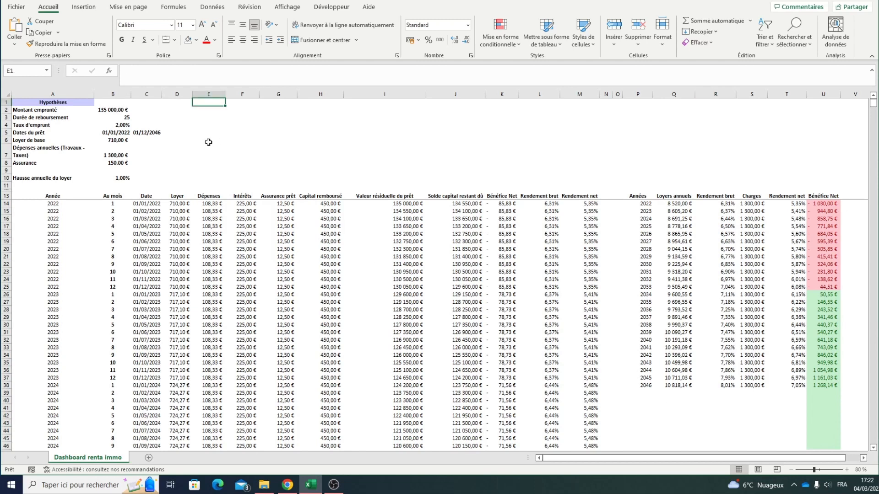
click(821, 205)
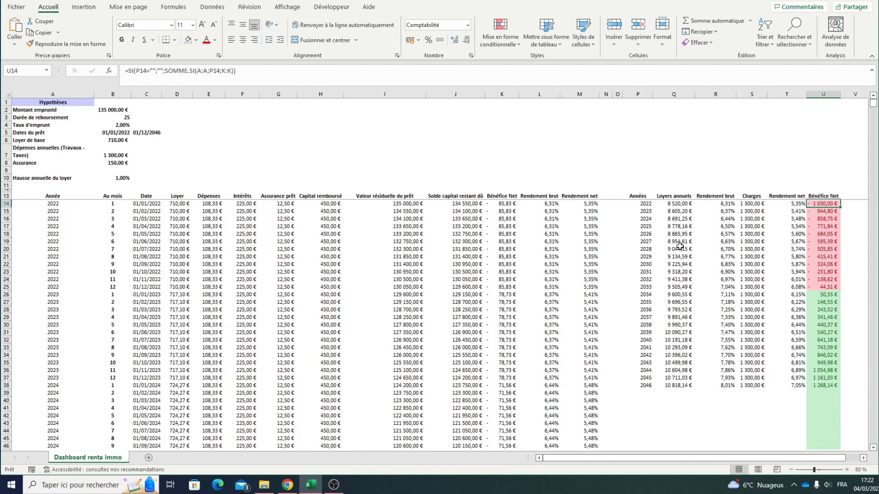
click(203, 112)
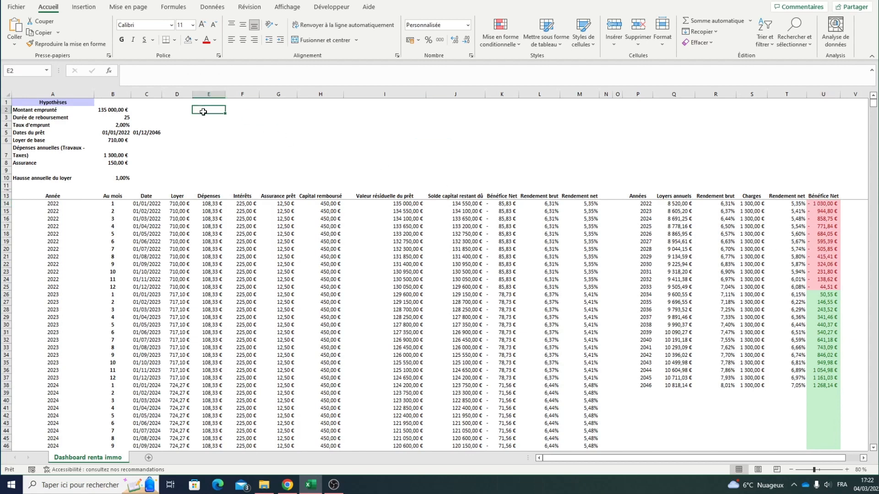
click(833, 204)
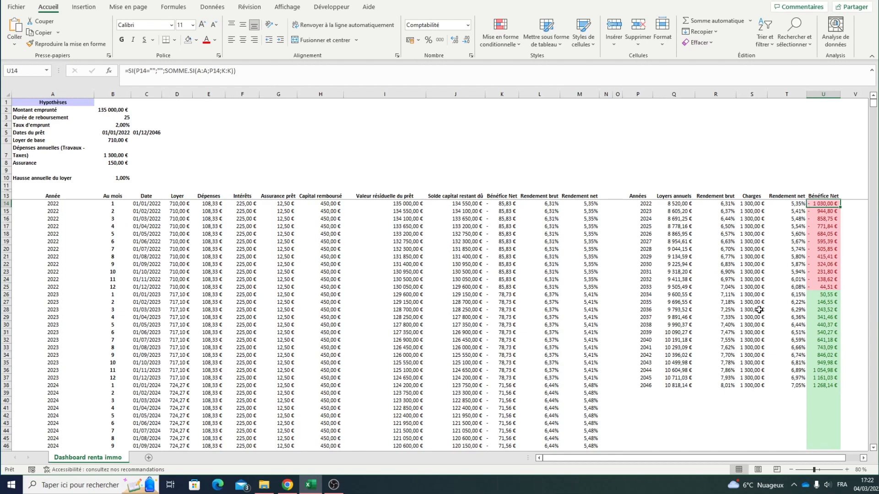
click(110, 125)
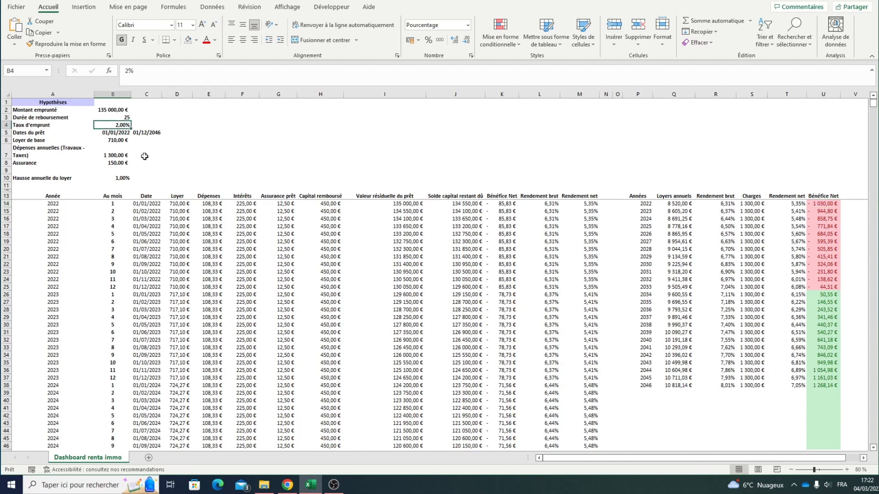
click(112, 141)
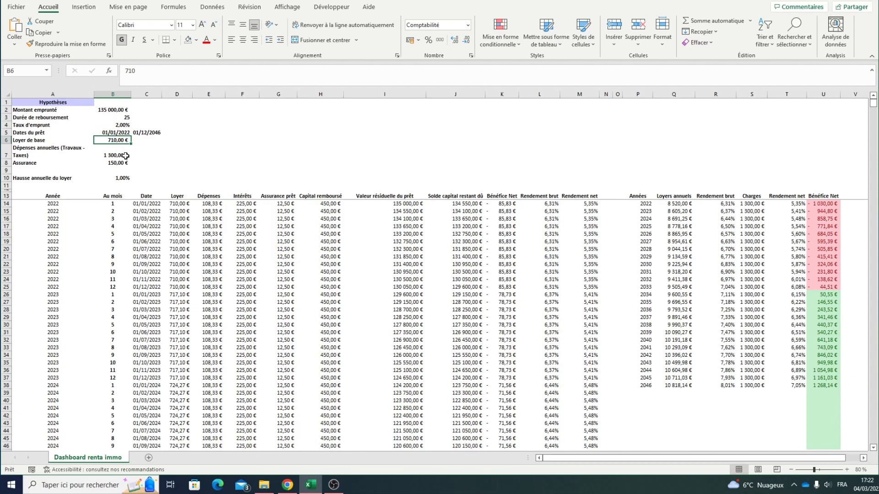
click(111, 107)
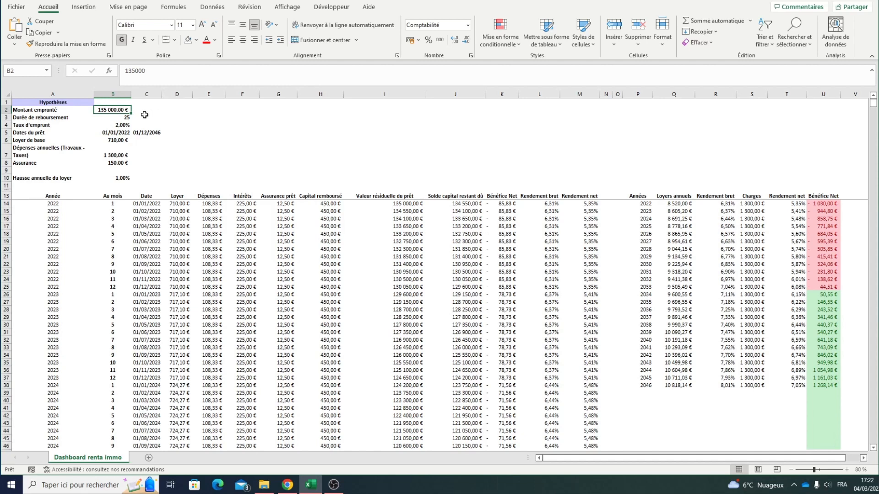
click(202, 110)
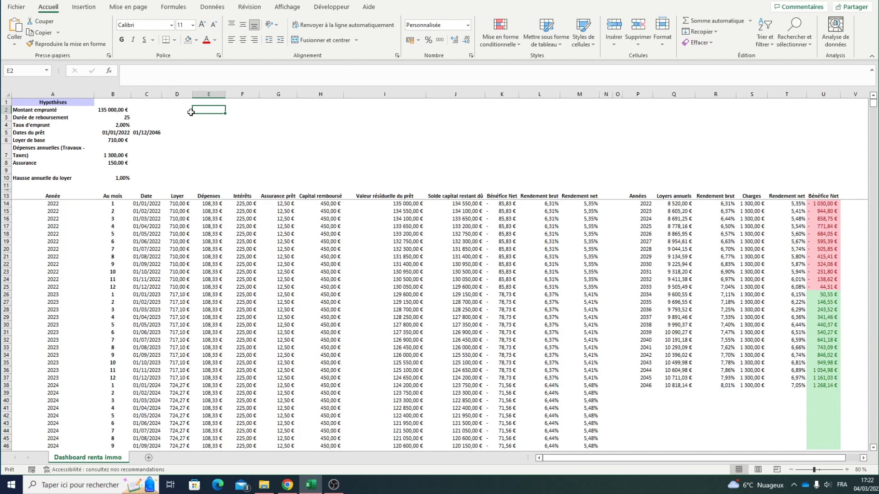
Step: Copy the loan amount from B2 into D2 as a value only and give D2 the euro accounting format
click(111, 109)
key(ctrl+c)
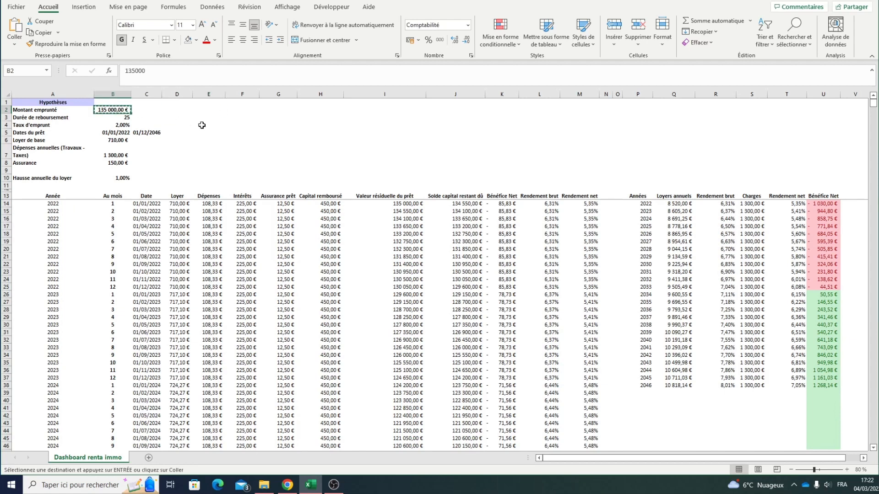
click(185, 110)
key(ctrl+alt+v)
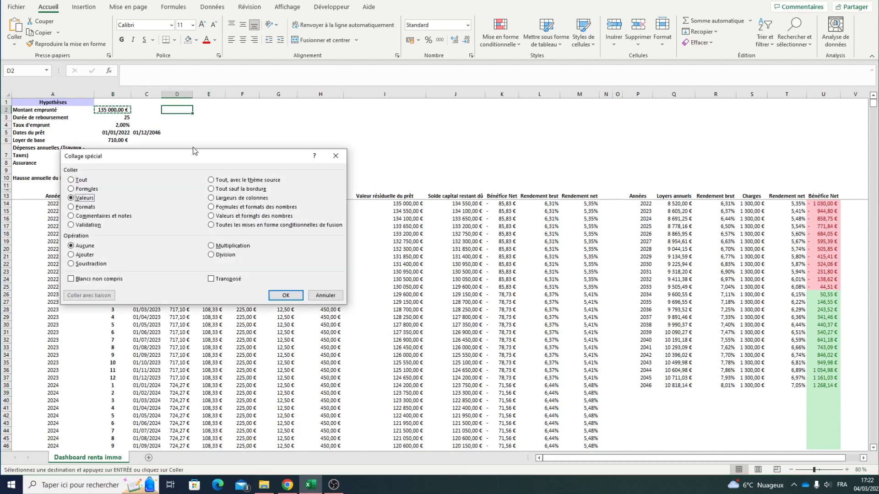
click(285, 296)
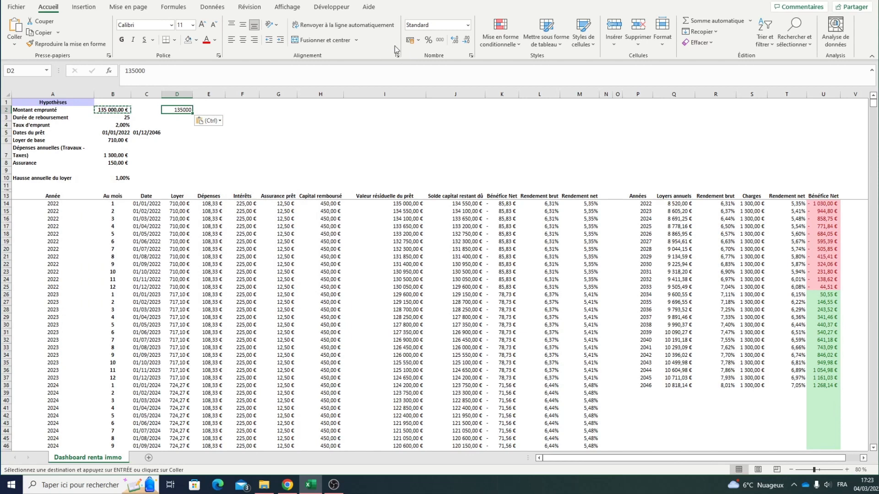
click(418, 41)
click(446, 51)
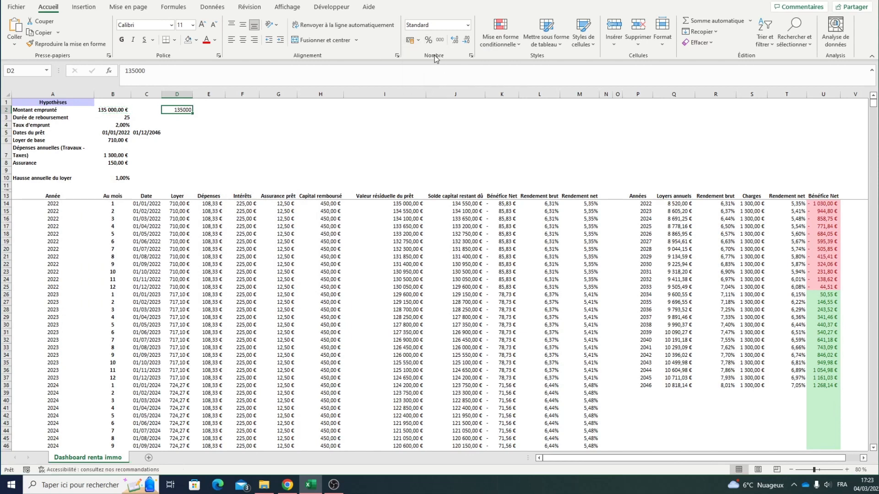
Step: Enter the heading "Apport" in E1, centred and bold
click(215, 110)
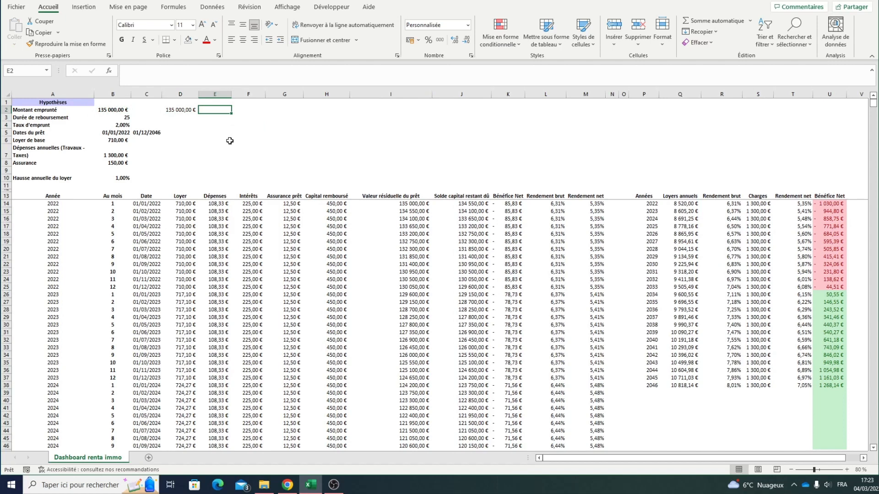
key(Up)
text(Apport)
key(Return)
key(Up)
key(alt+l)
key(a)
key(c)
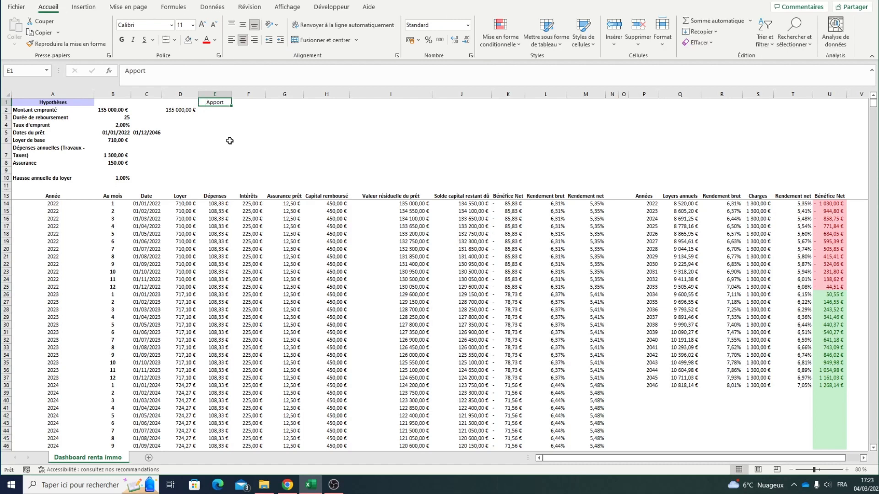
key(ctrl+g)
Step: Calculate the down payment in E2 with the formula =+D2-B2
key(Down)
text(+)
key(Left)
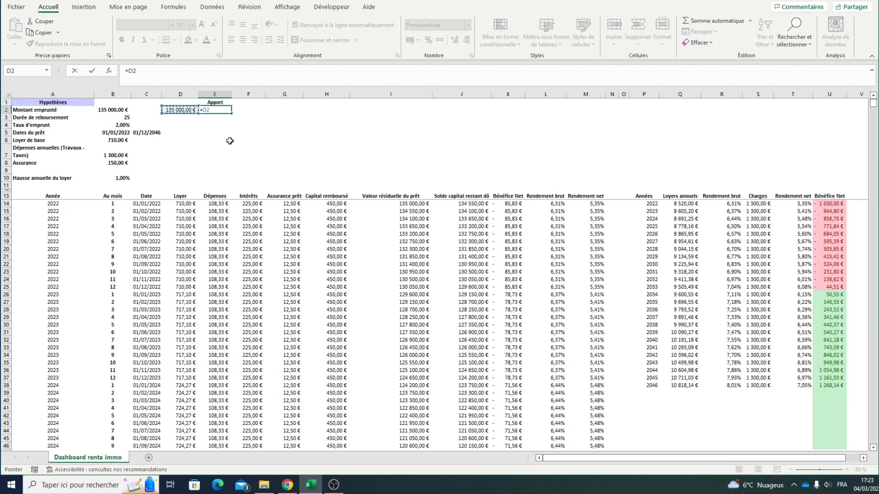
text(-)
key(Left)
key(Left)
key(Left)
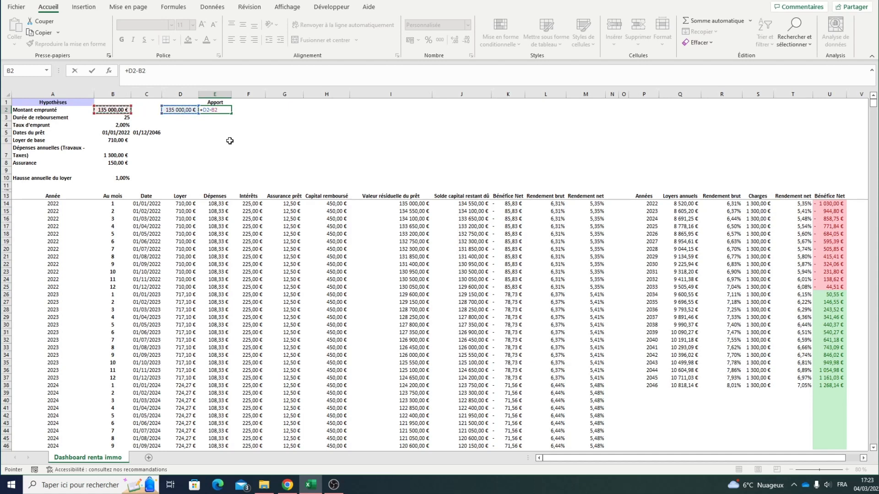
key(Return)
key(Up)
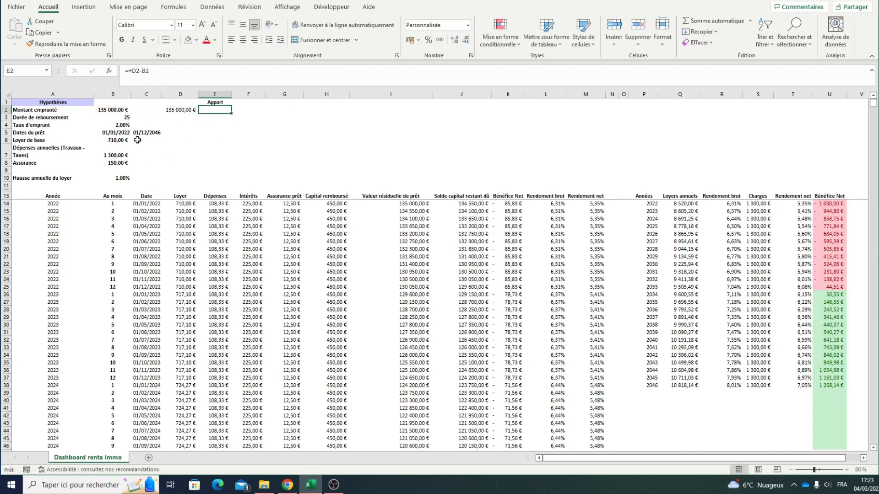
Step: Run a Goal Seek that sets the 2022 net profit in U14 to 0 by changing the loan amount in B2, and keep the solution
click(118, 112)
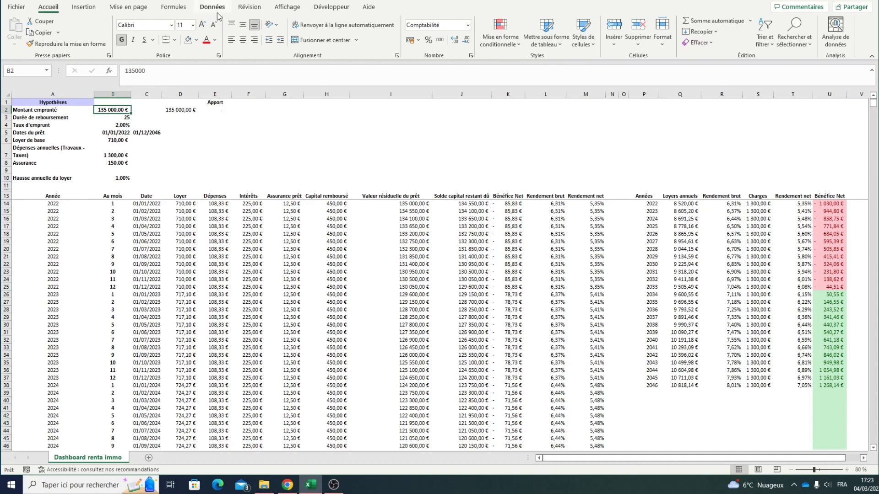
click(201, 9)
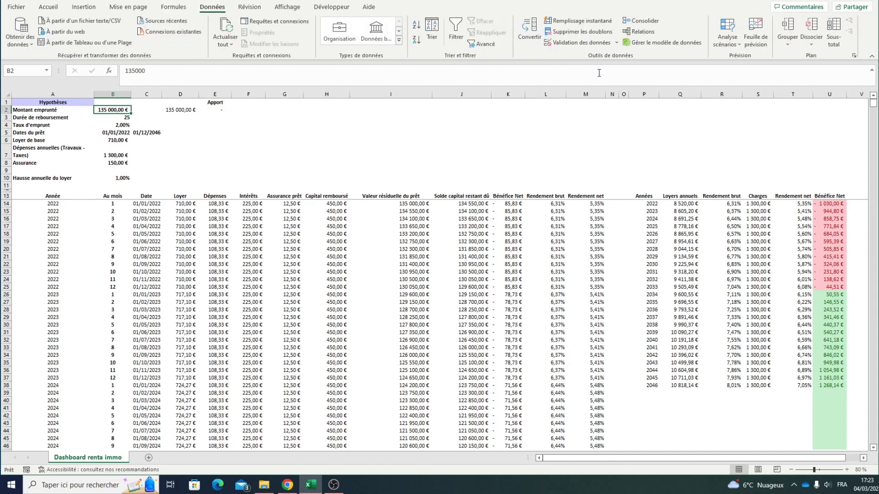
click(727, 36)
click(743, 75)
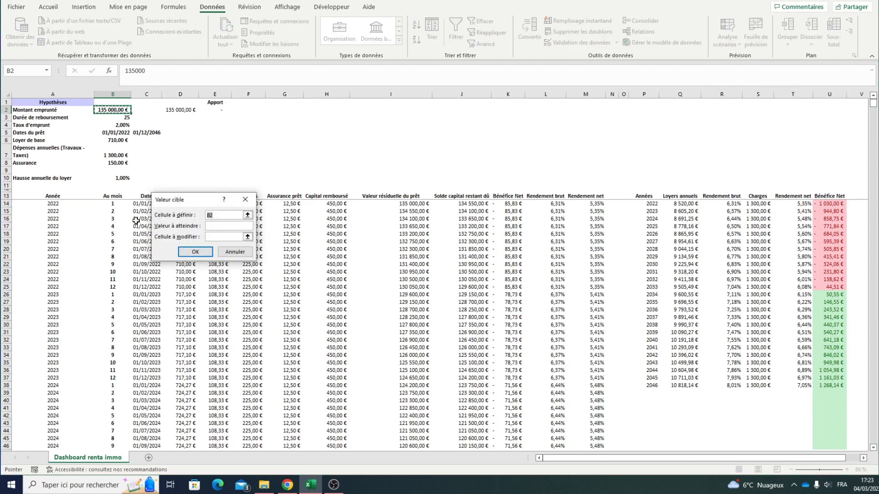
click(214, 215)
drag(218, 216, 199, 214)
click(834, 204)
click(223, 226)
click(195, 252)
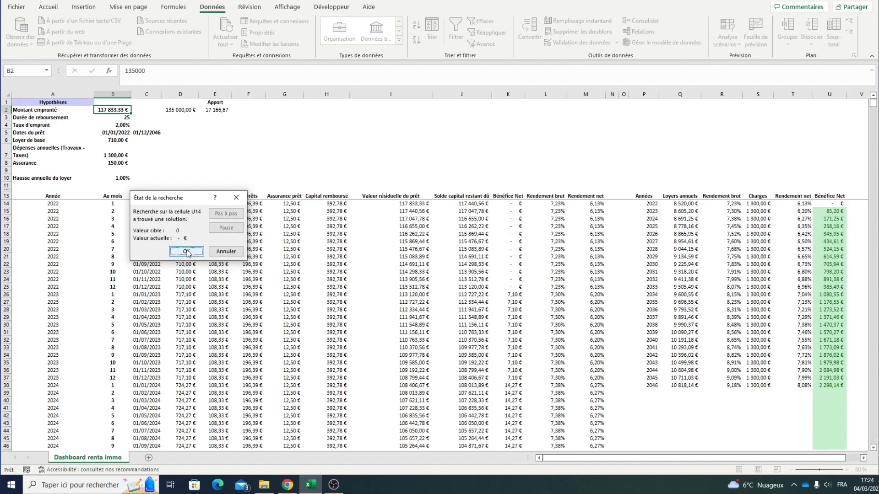
click(189, 253)
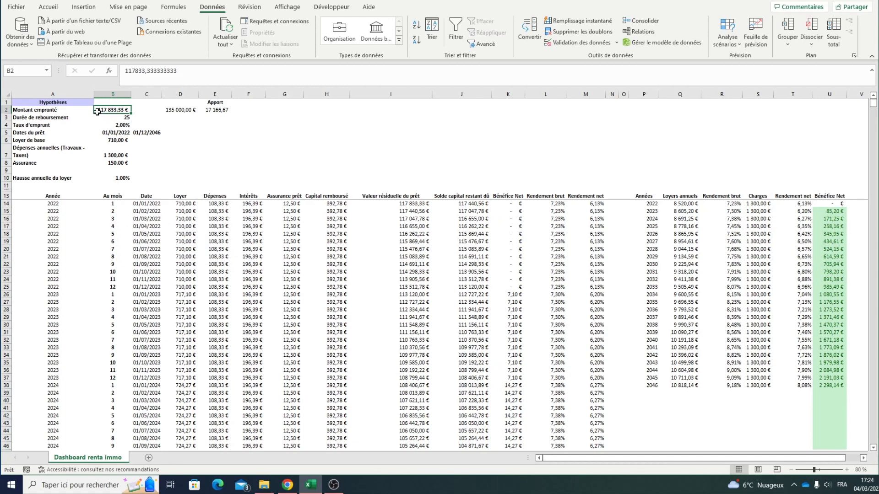
Step: Review the Apport amount, the 2022 and following years' Bénéfice Net, and the loan duration and base rent assumptions after the Goal Seek
click(209, 112)
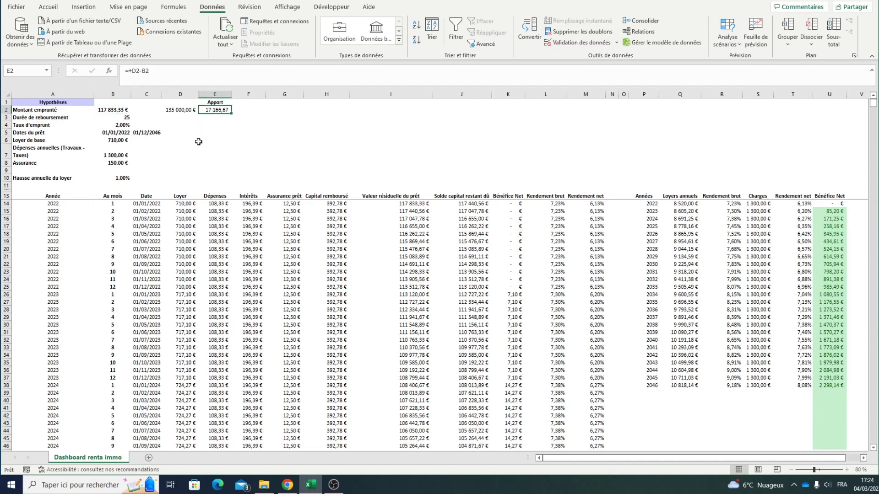
click(825, 206)
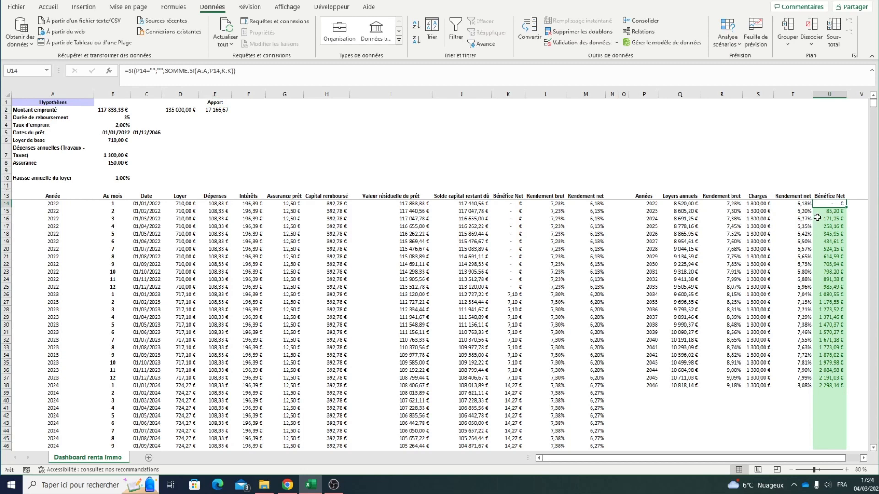
drag(826, 211, 829, 385)
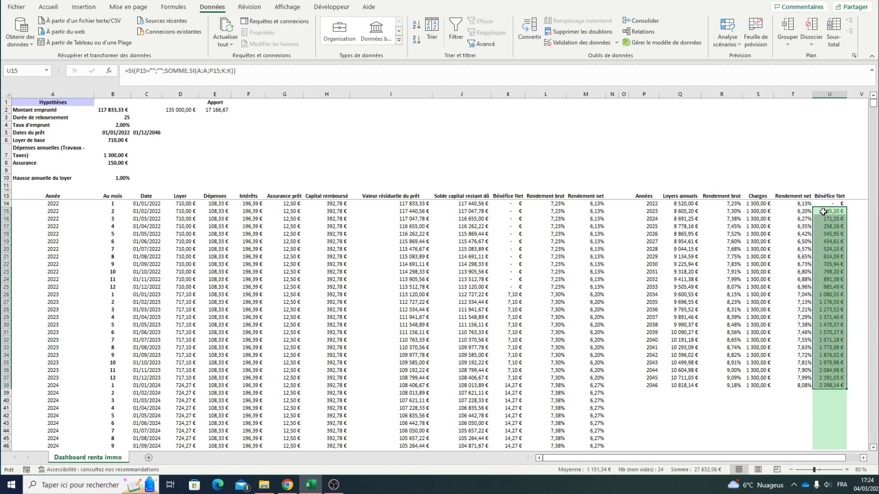
click(822, 212)
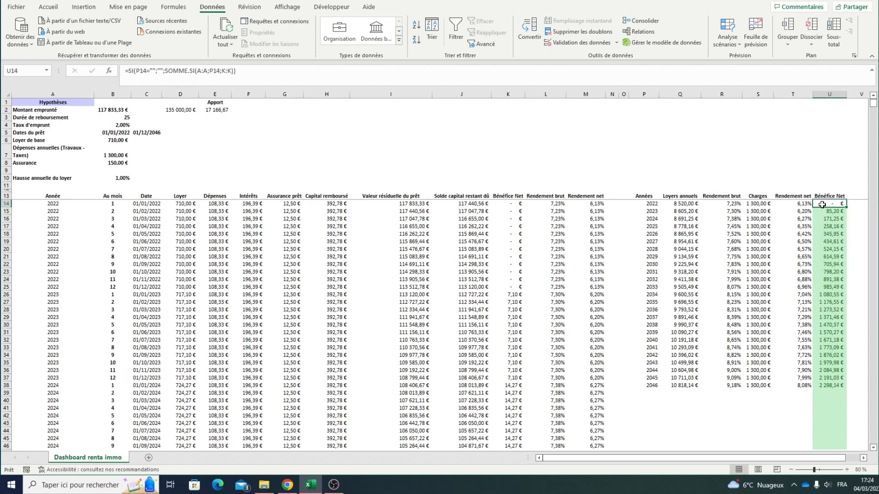
click(175, 111)
click(217, 111)
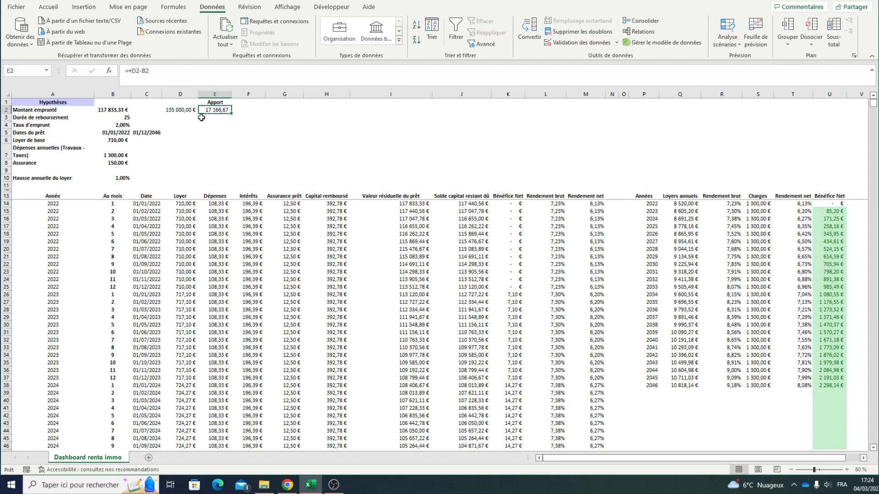
click(117, 119)
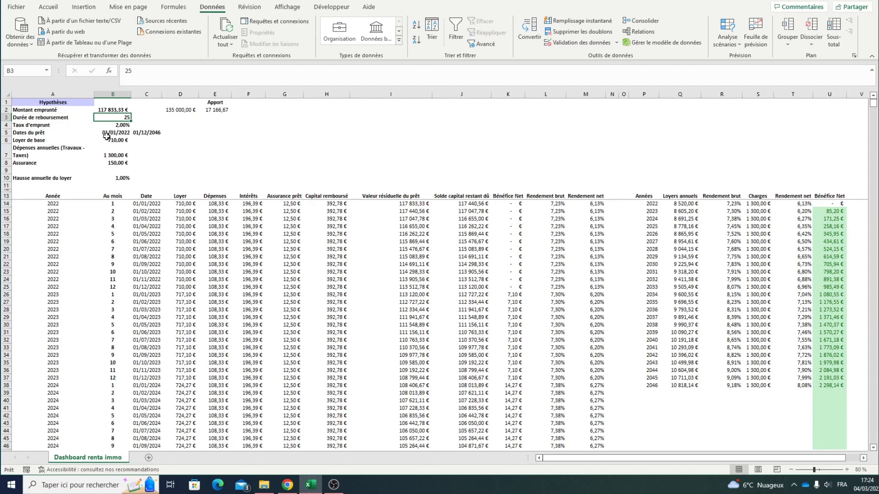
click(106, 138)
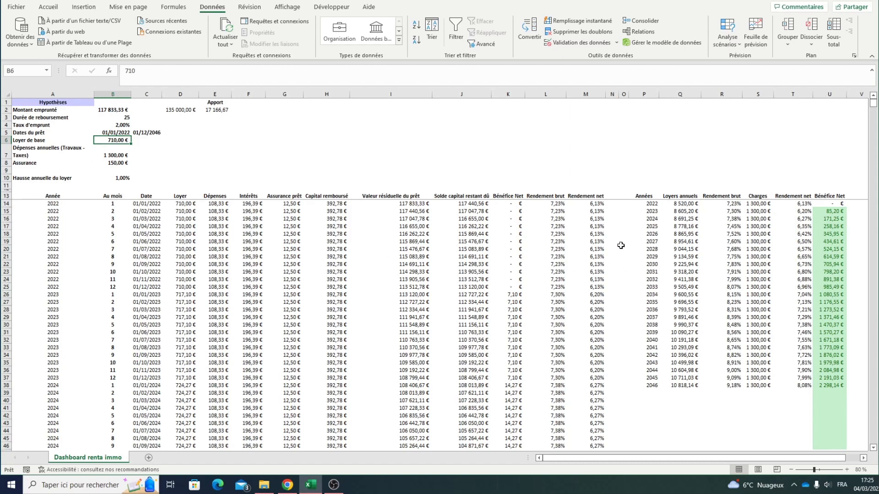
click(823, 203)
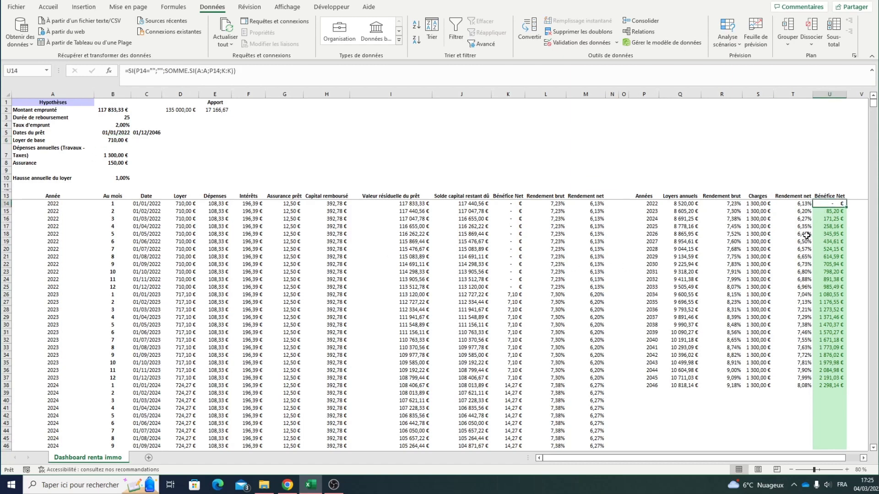